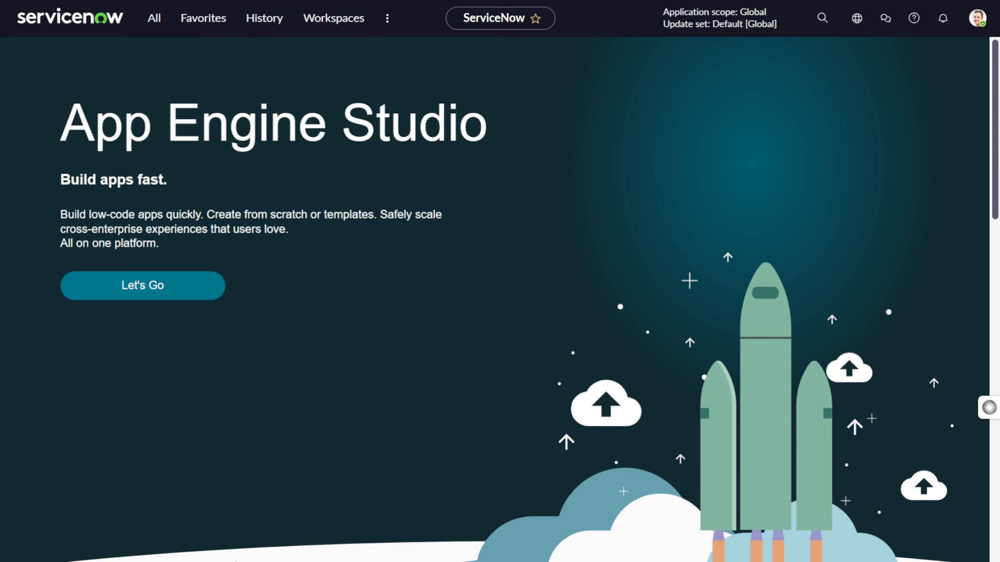
# - Find Maintain Items in the application navigator by filtering for "maintain item" and open the catalog items list
pyautogui.click(155, 18)
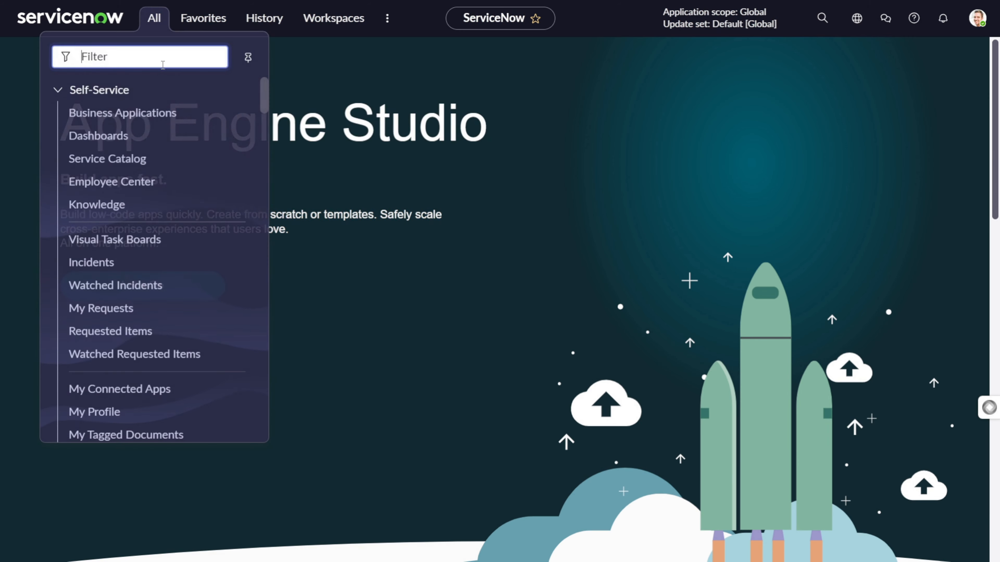
pyautogui.write('mINTin item')
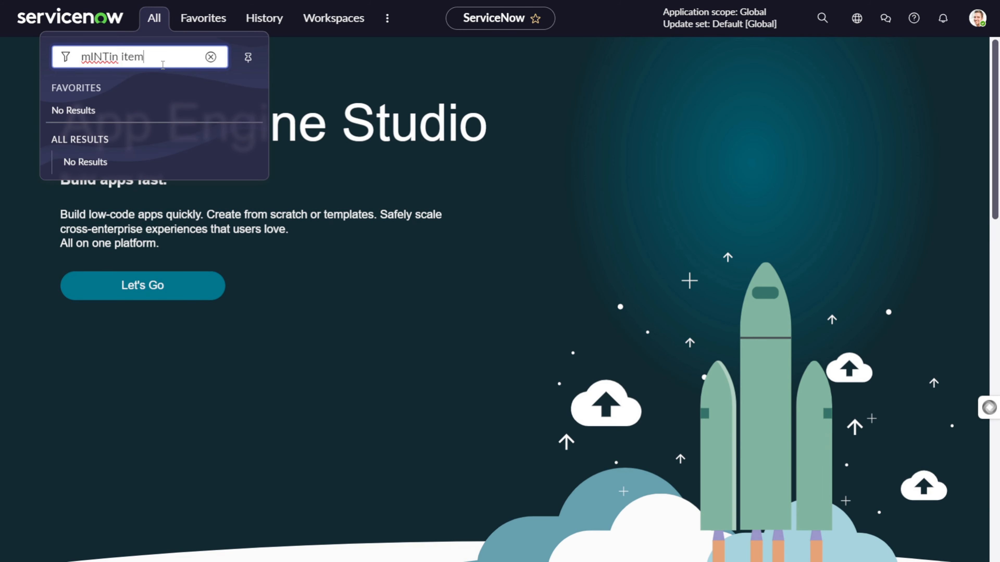
pyautogui.moveTo(157, 53); pyautogui.dragTo(27, 49)
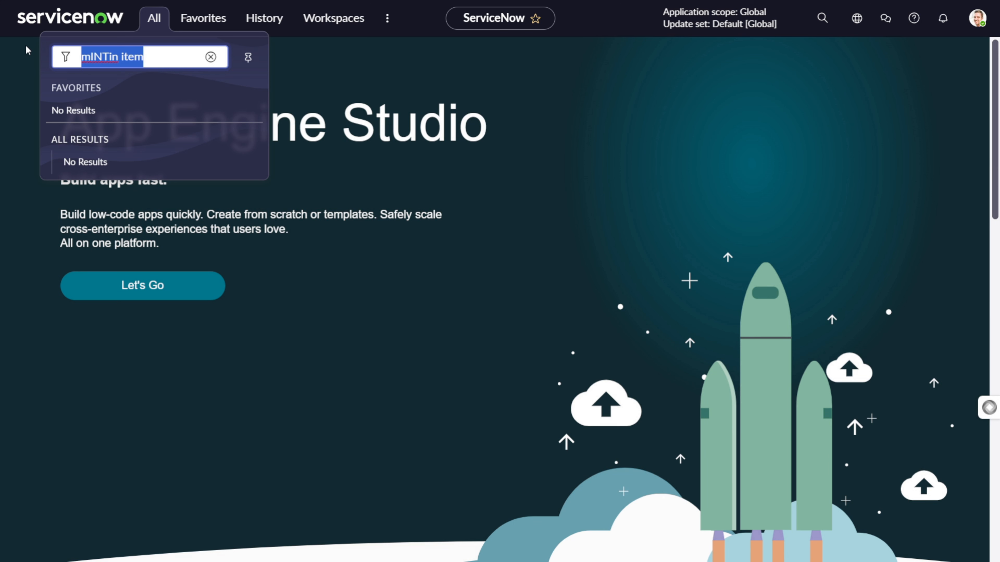
pyautogui.press('BackSpace')
pyautogui.write('ma')
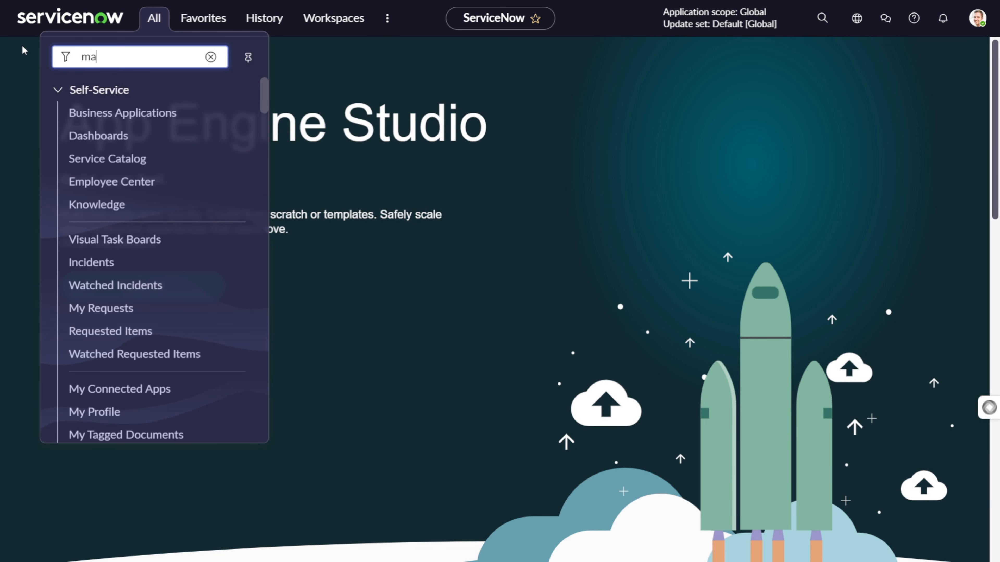
pyautogui.write('intain ')
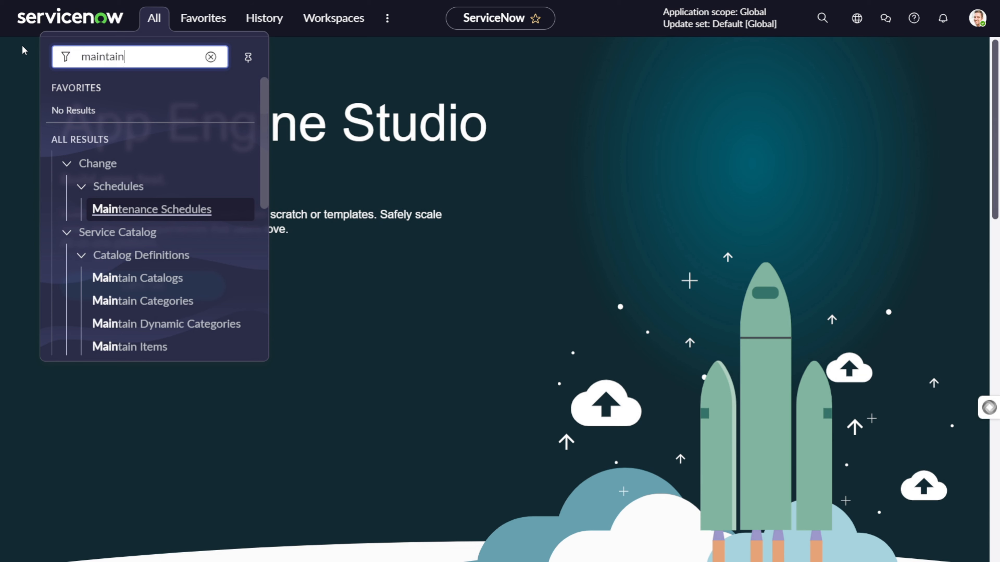
pyautogui.write('item')
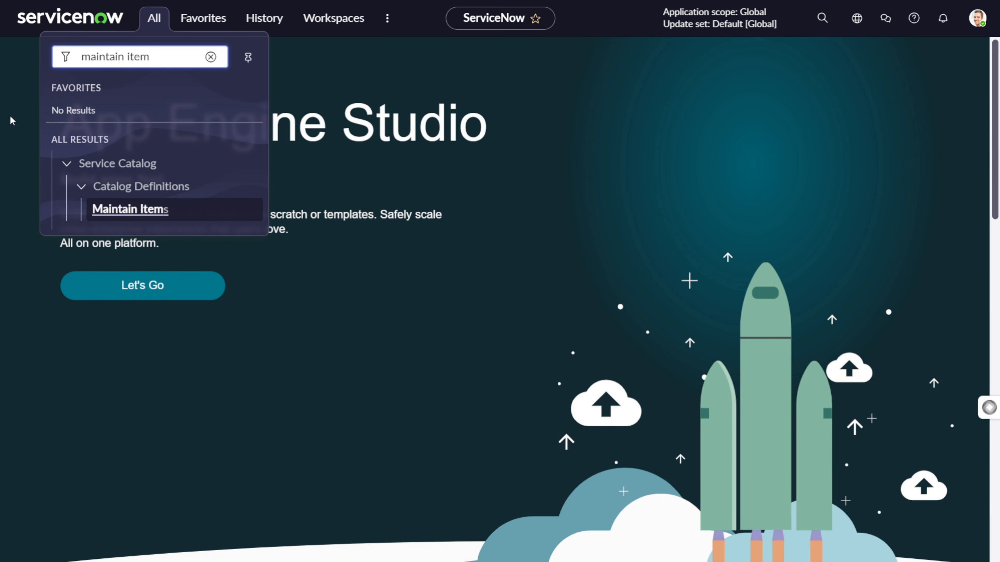
pyautogui.click(130, 209)
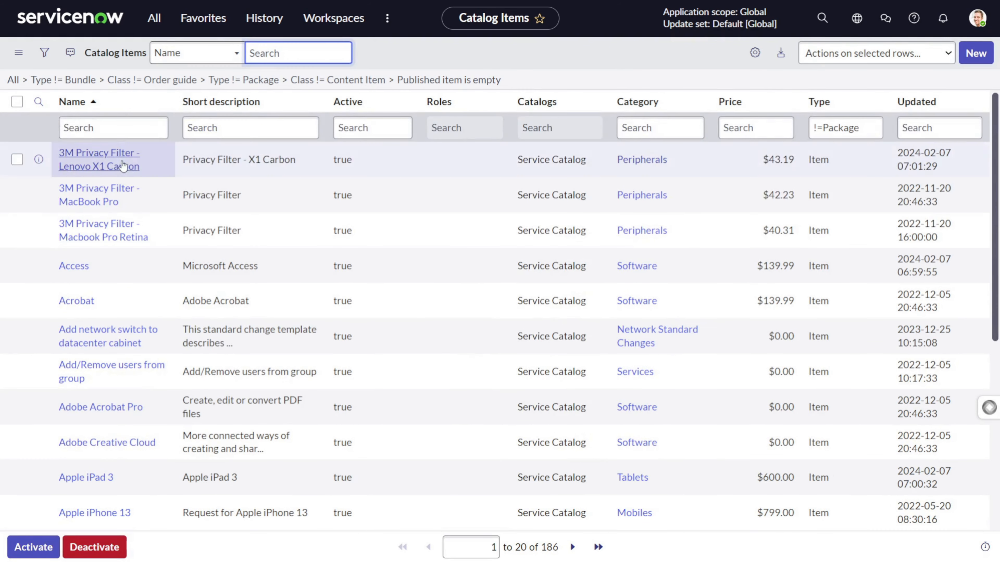
# - Filter the catalog items by the name "wireless" and open the Wireless keyboard and mouse record
pyautogui.click(119, 128)
pyautogui.write('wi')
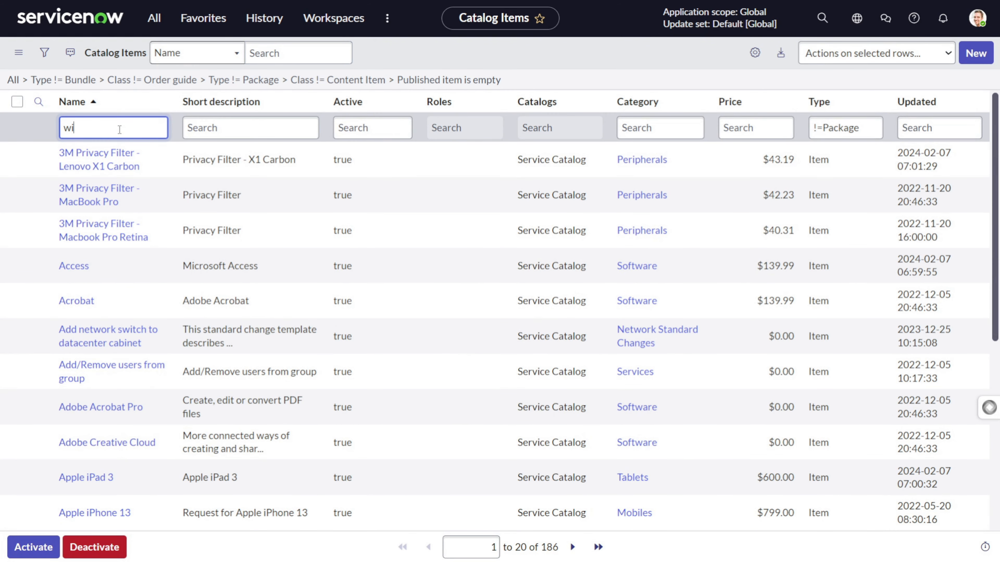
pyautogui.write('reless')
pyautogui.press('Return')
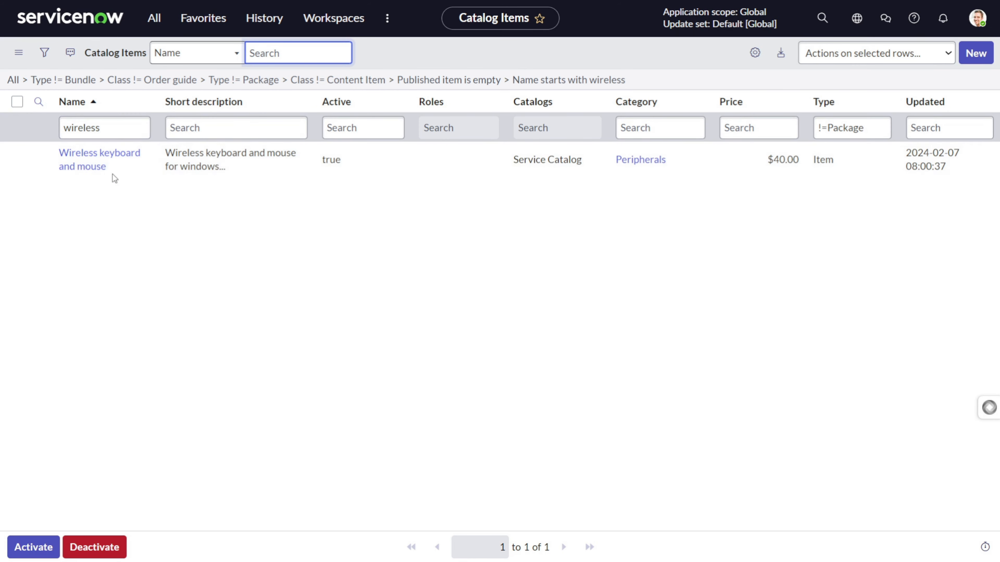
pyautogui.click(91, 164)
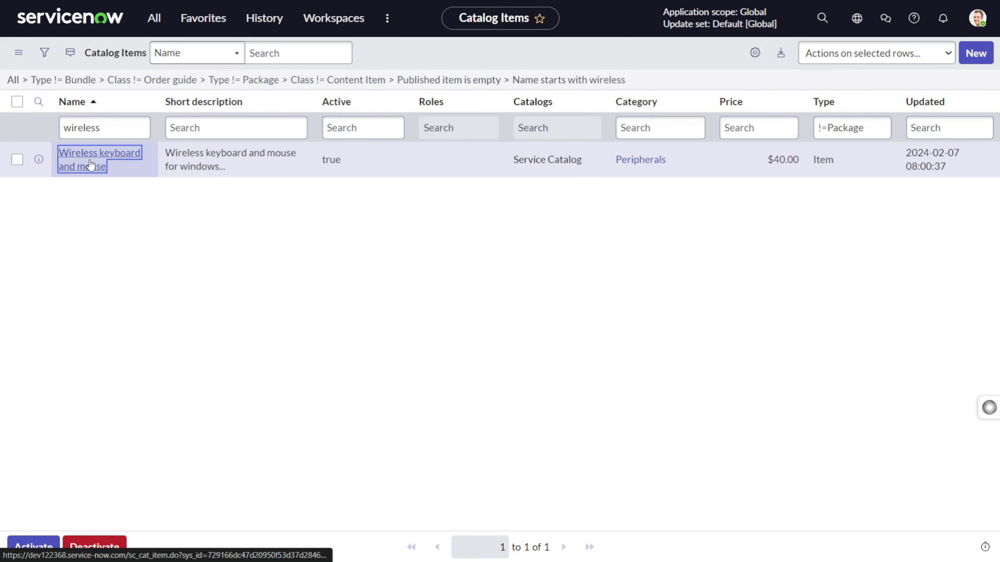
pyautogui.click(90, 164)
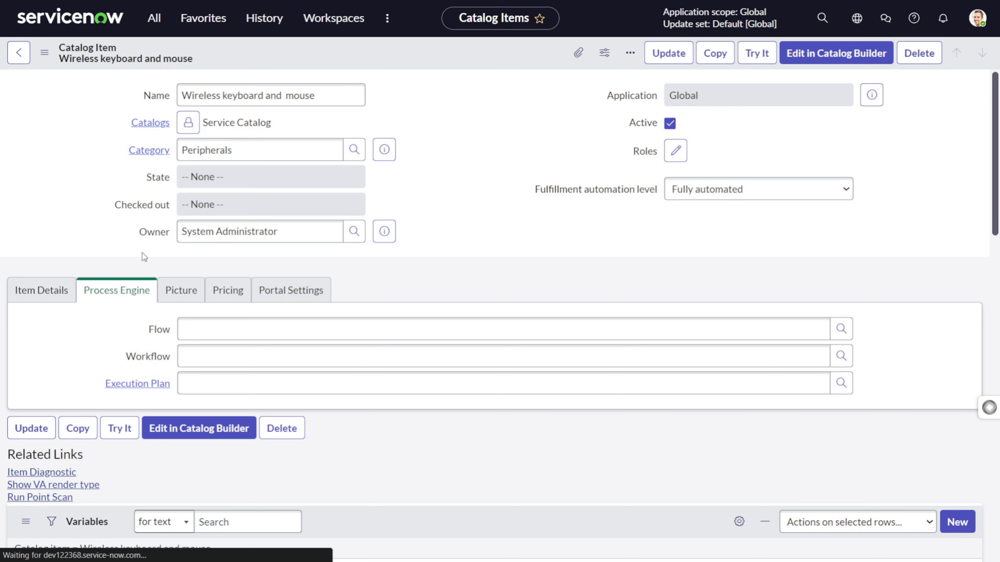
# - Preview the catalog item with Try It and examine its Requested for and Business justification variables
pyautogui.click(234, 328)
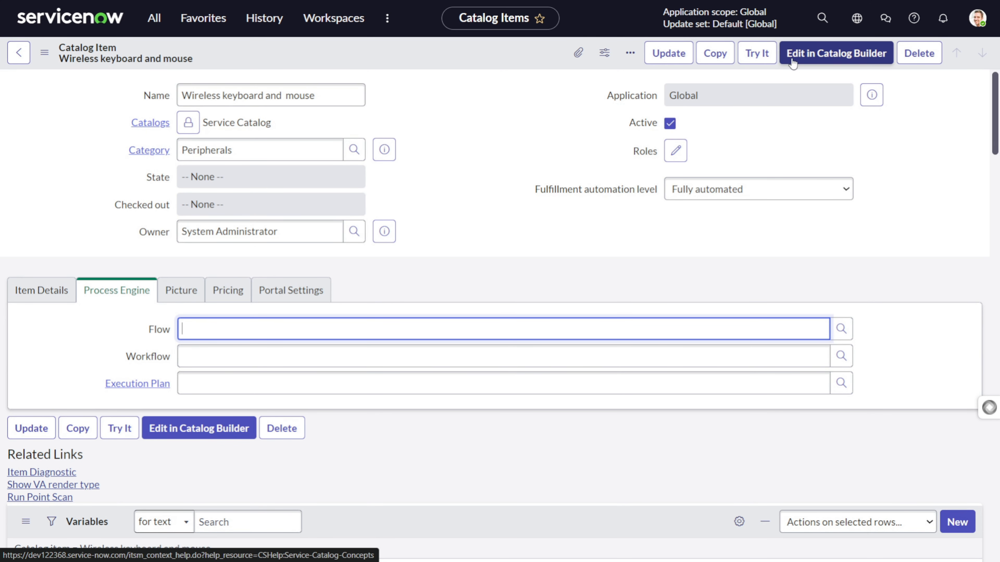
pyautogui.click(743, 54)
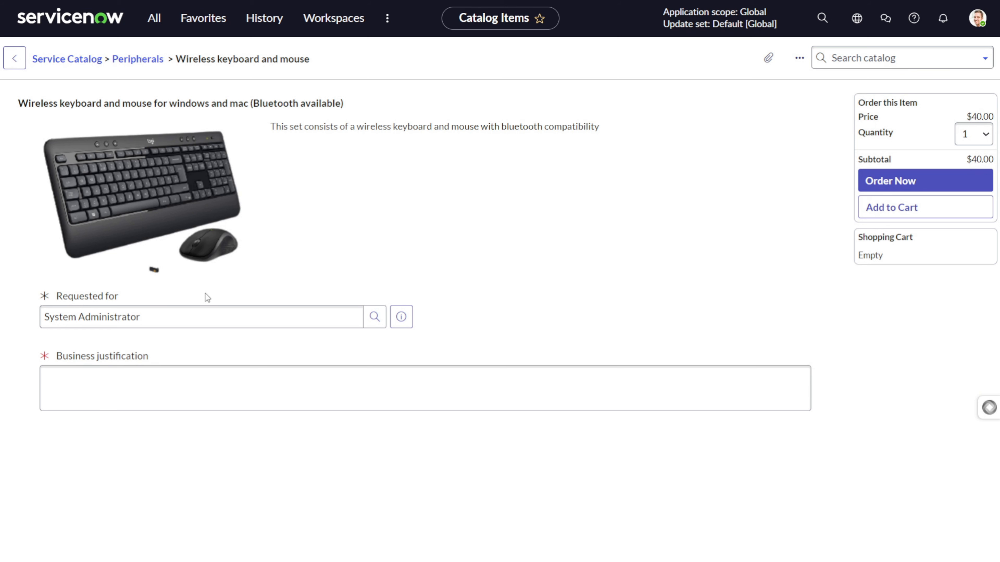
pyautogui.moveTo(138, 294); pyautogui.dragTo(34, 296)
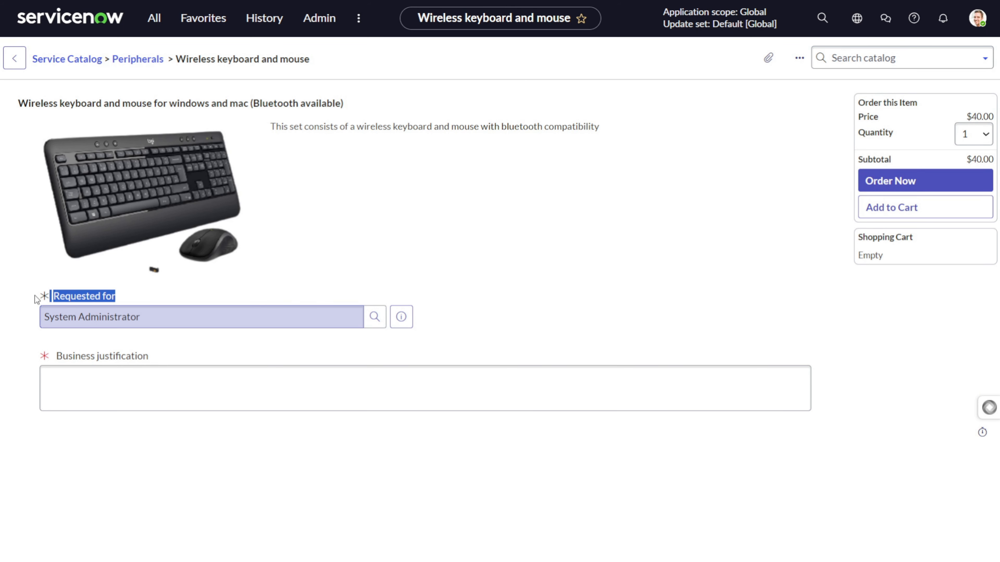
pyautogui.moveTo(173, 356); pyautogui.dragTo(74, 348)
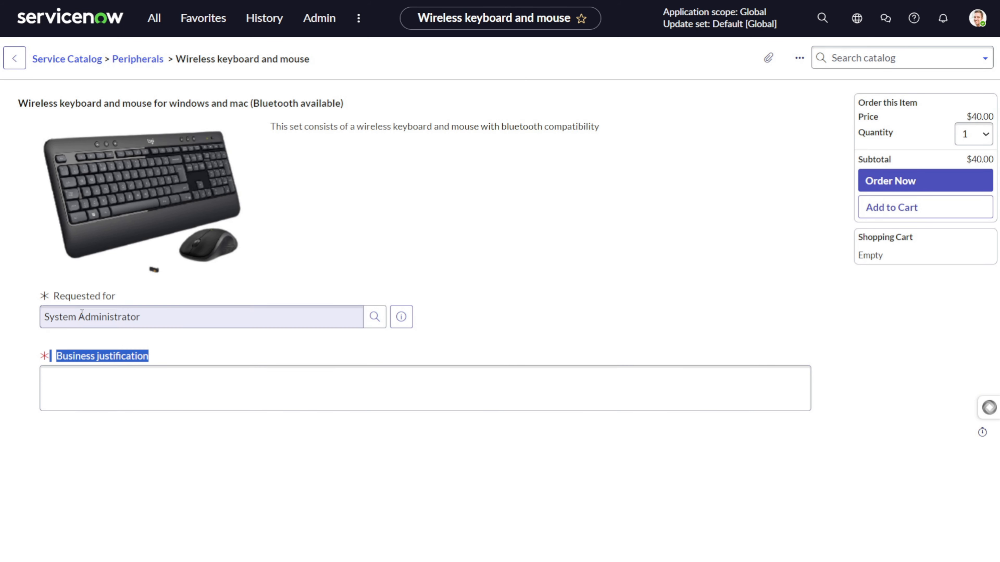
pyautogui.click(22, 253)
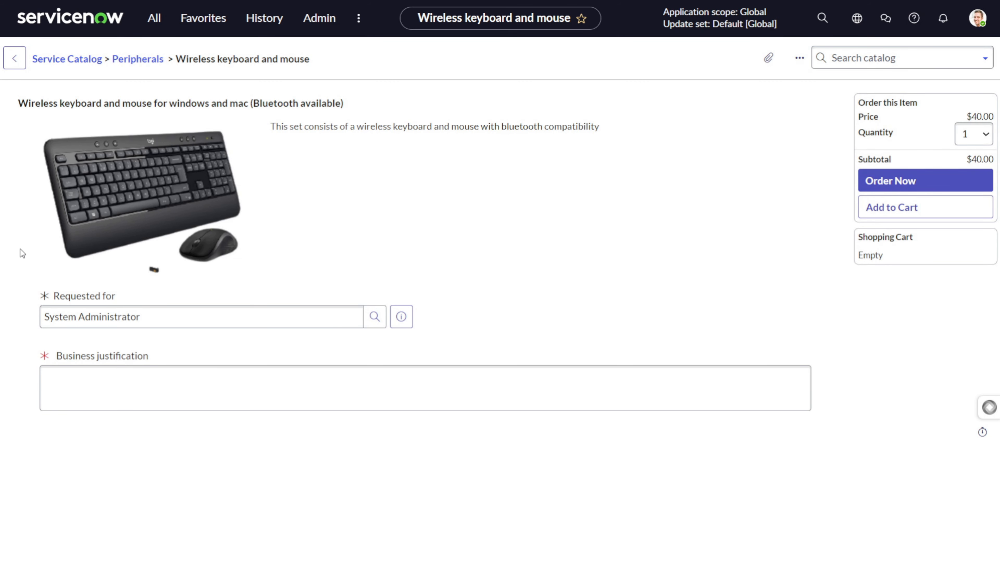
# - Open Workflow Studio with the slash command /fd, dismissing the keyboard shortcuts overview
pyautogui.hotkey('ctrl', '/')
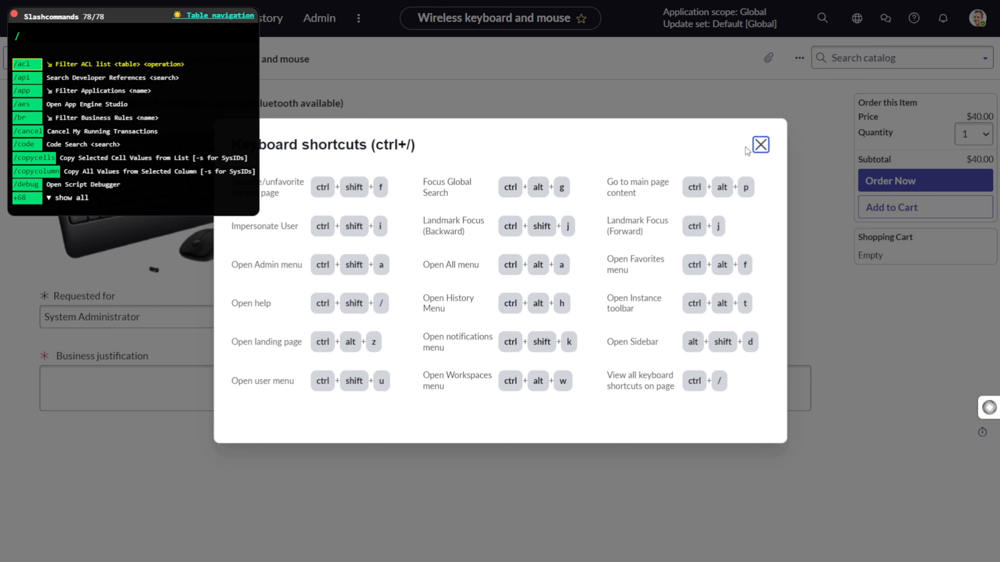
pyautogui.click(758, 146)
pyautogui.click(220, 39)
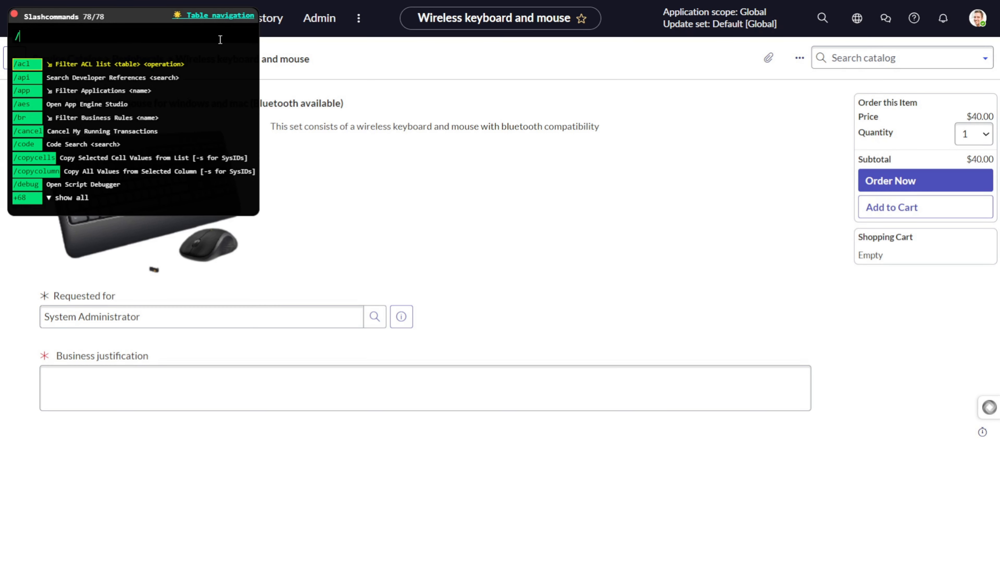
pyautogui.write('fd')
pyautogui.press('Return')
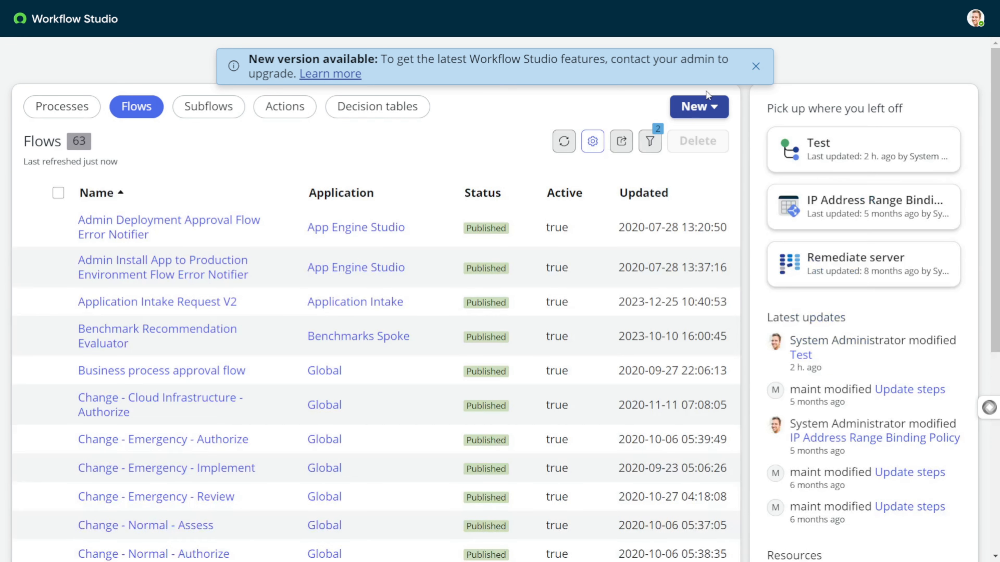
# - Create a new flow named "Wireless Mouse Flow" with the description "Description" in the Global application
pyautogui.click(757, 68)
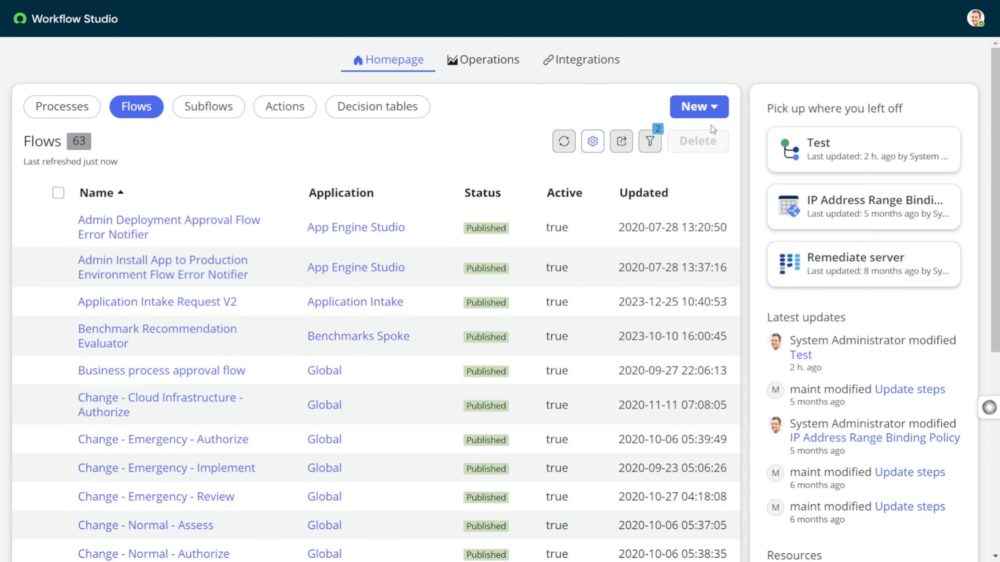
pyautogui.click(717, 107)
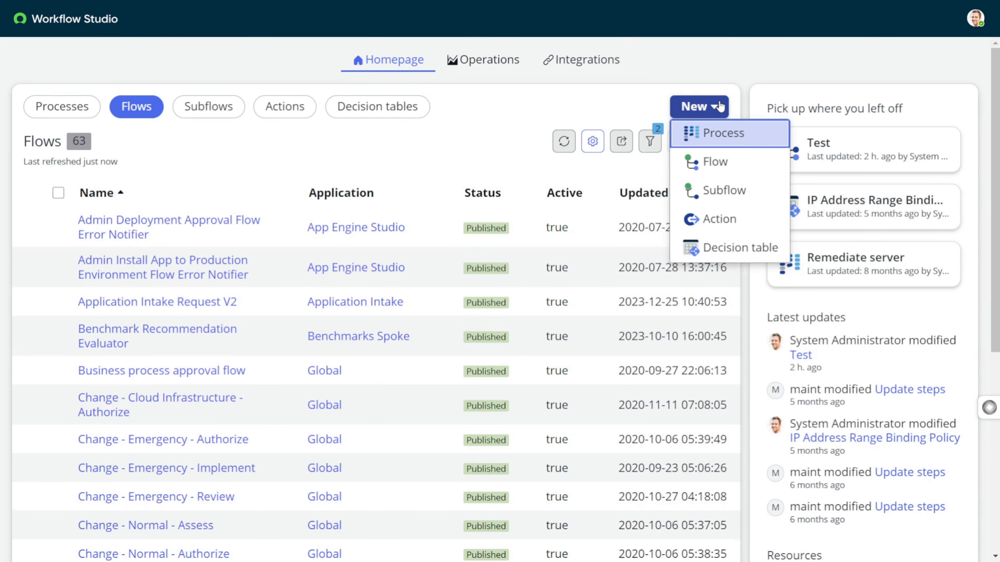
pyautogui.click(715, 160)
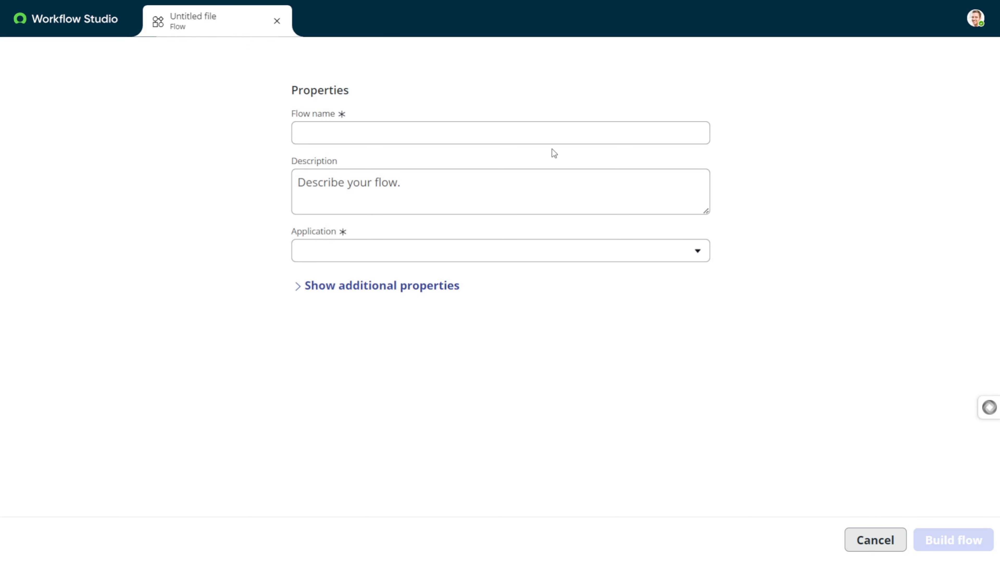
pyautogui.click(555, 138)
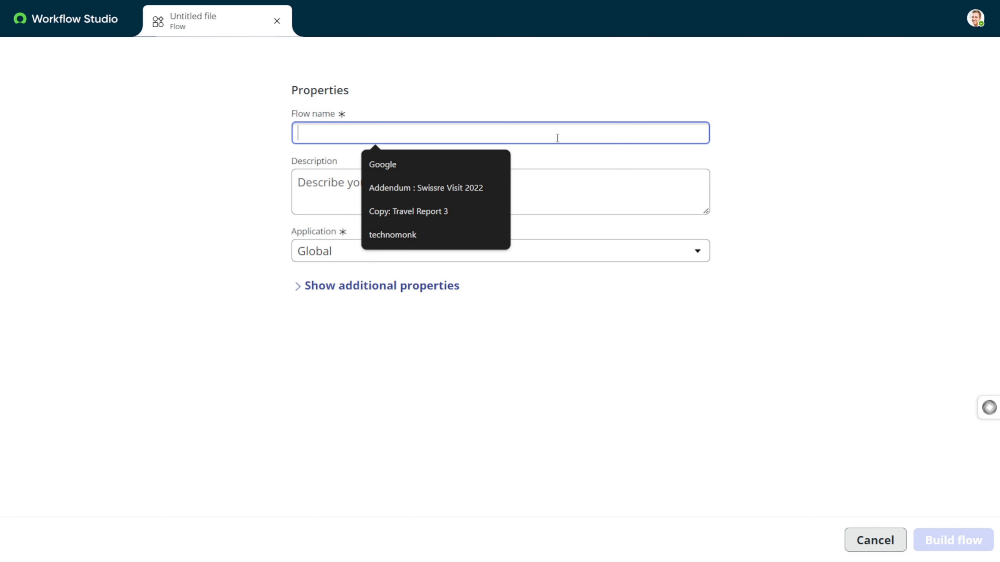
pyautogui.write('Wireless')
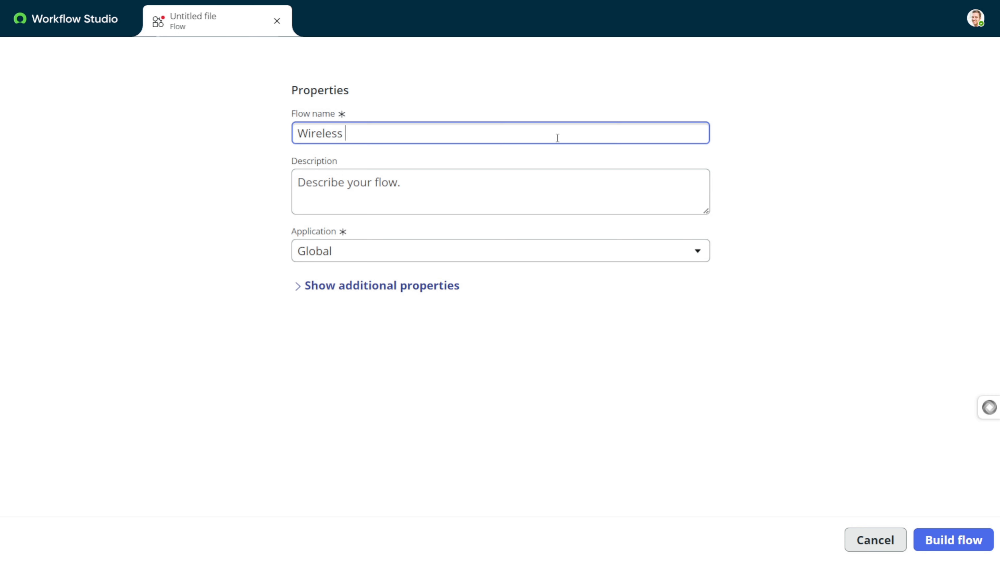
pyautogui.write(' Mouse Flow')
pyautogui.click(437, 198)
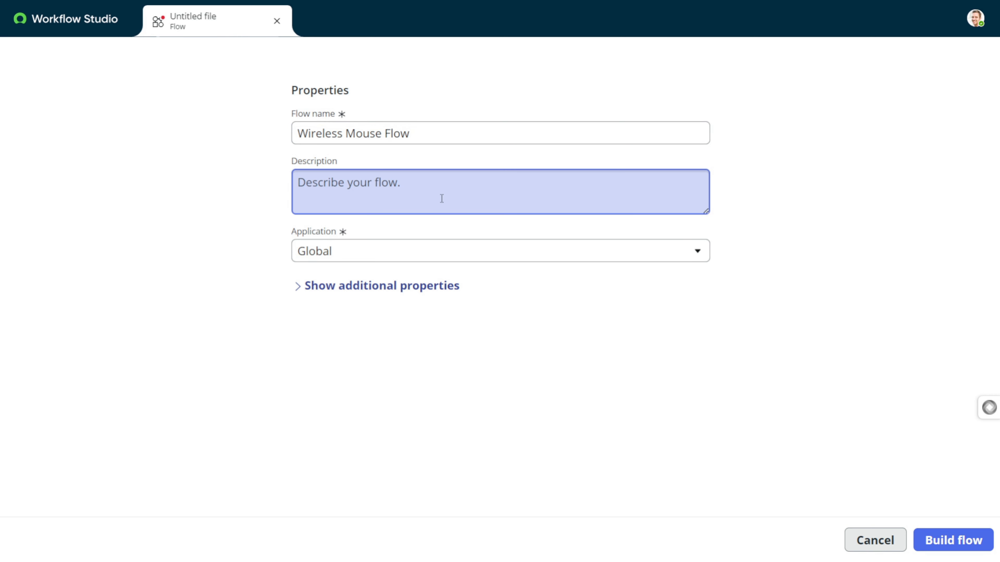
pyautogui.write('Description')
pyautogui.click(290, 412)
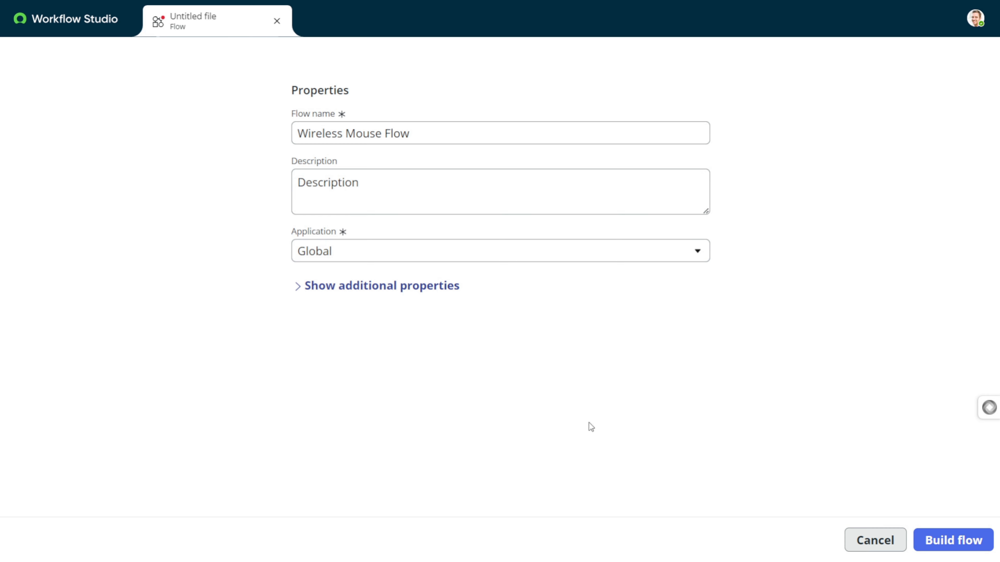
pyautogui.click(954, 542)
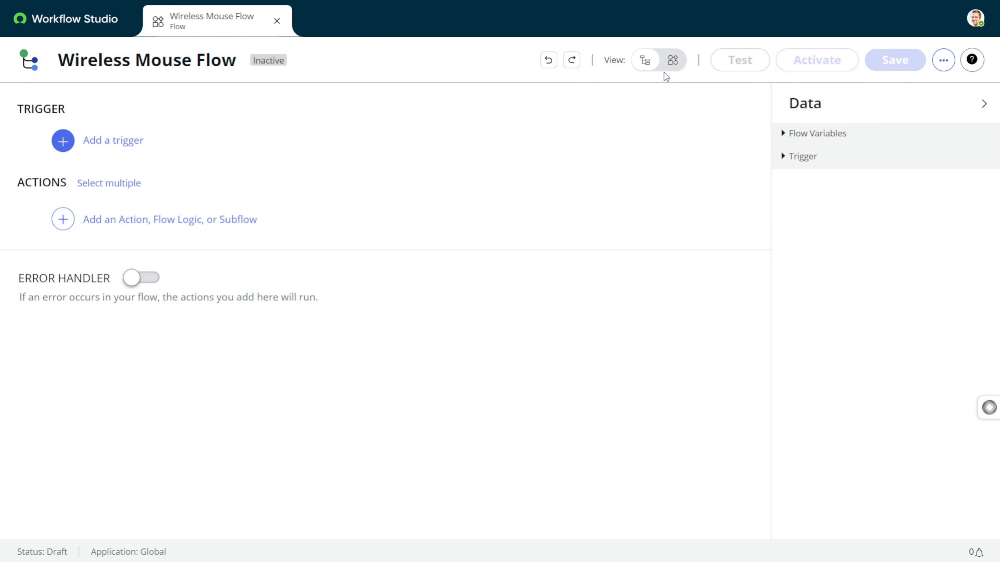
pyautogui.hotkey('ctrl', '+')
pyautogui.hotkey('ctrl', '+')
pyautogui.hotkey('ctrl', '+')
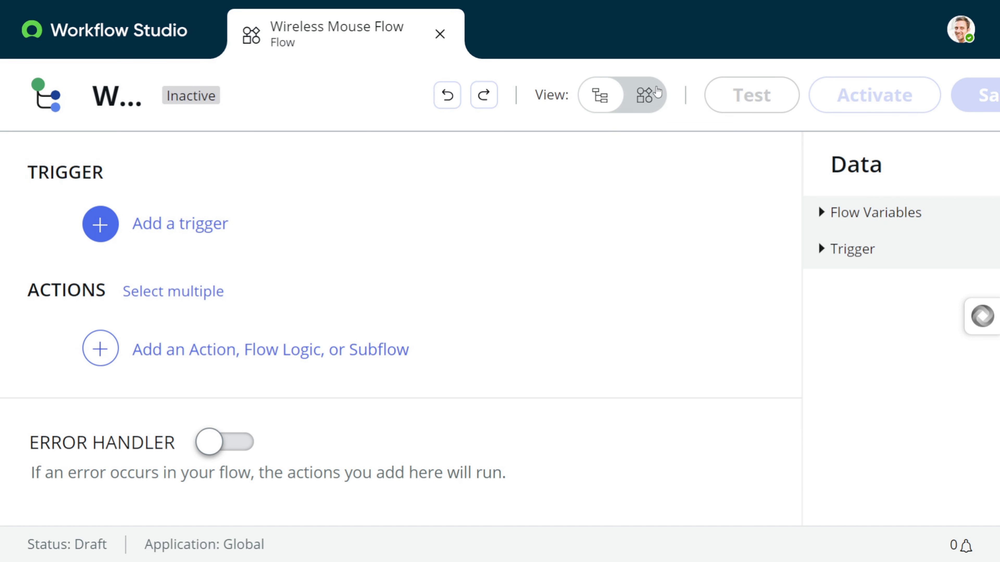
pyautogui.hotkey('ctrl', '-')
pyautogui.hotkey('ctrl', '-')
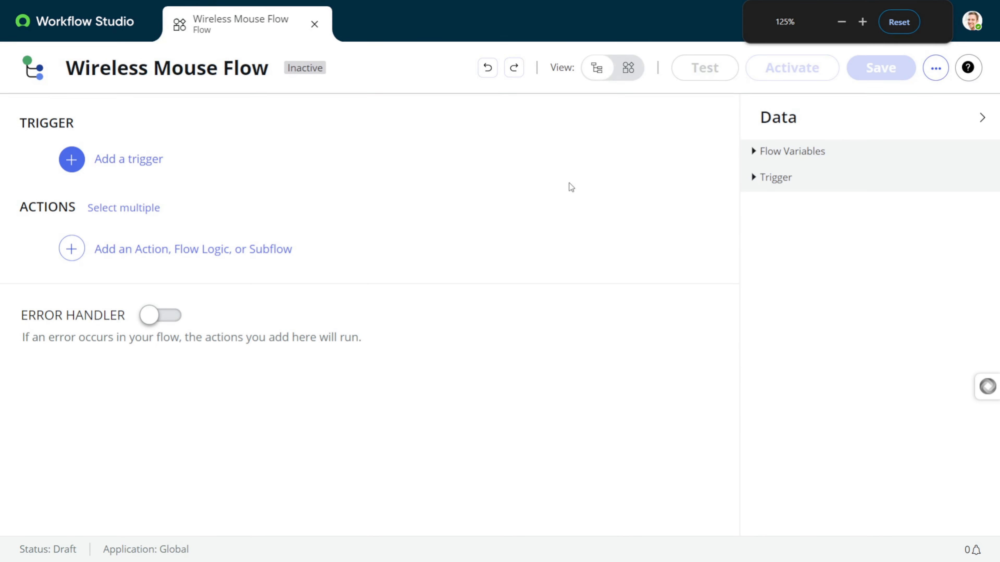
pyautogui.hotkey('ctrl', '-')
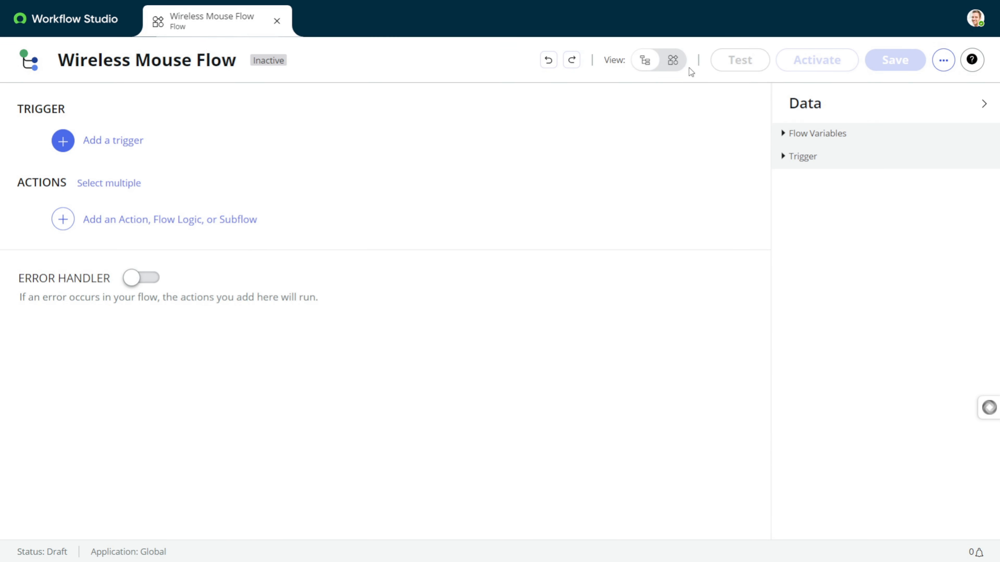
# - Switch the flow to the diagram view and add a Service Catalog trigger
pyautogui.click(674, 62)
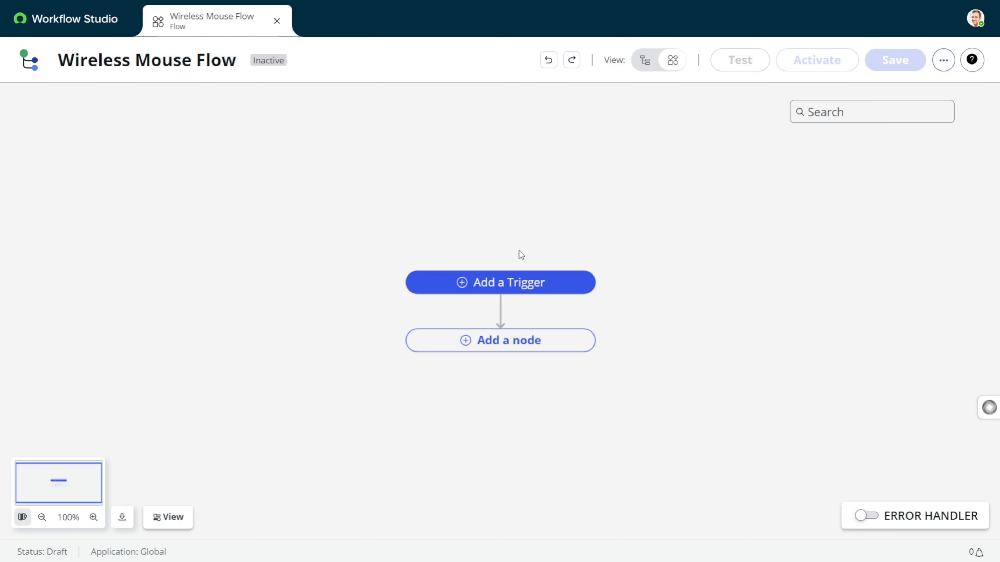
pyautogui.click(481, 283)
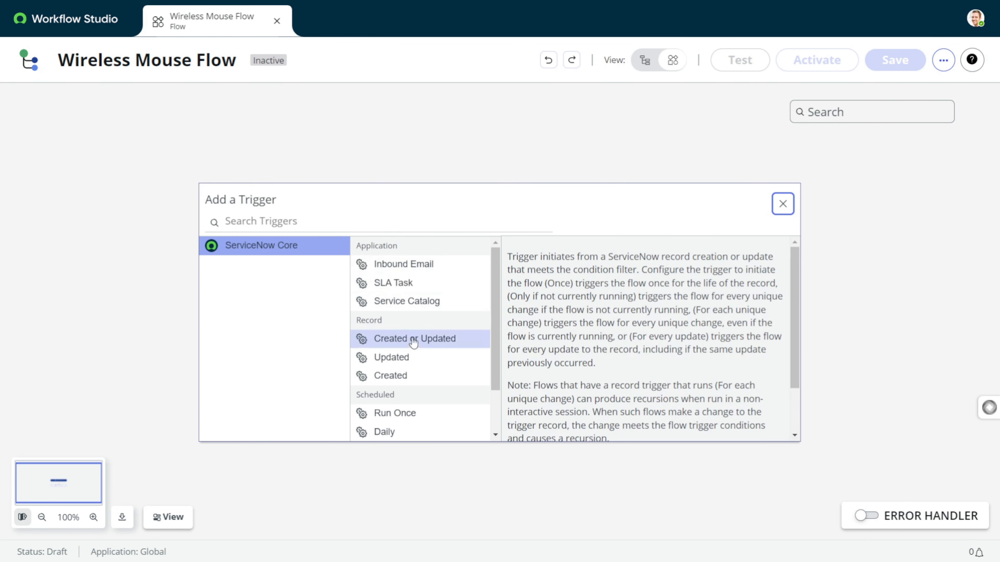
pyautogui.click(419, 303)
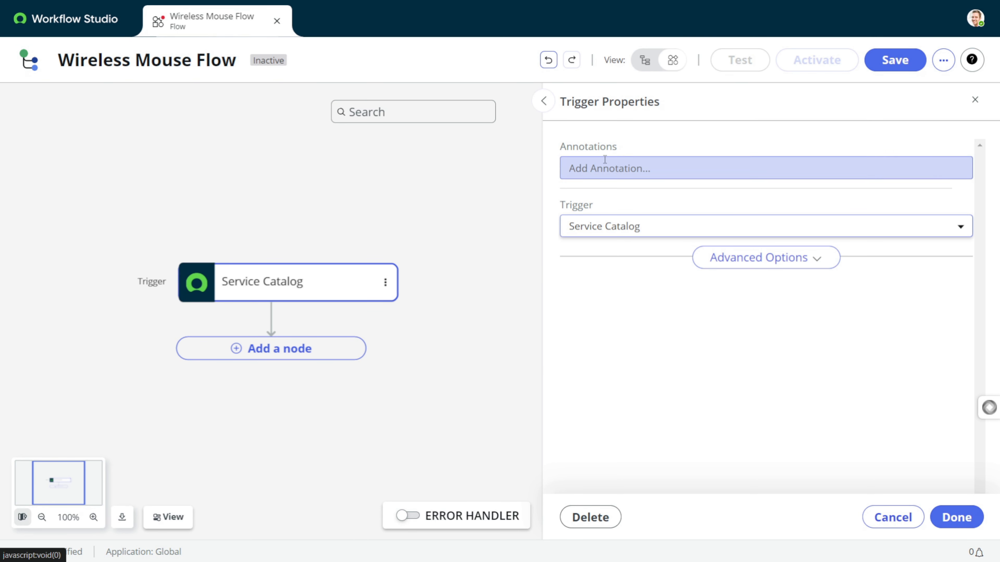
# - Annotate the Service Catalog trigger with "Trigger of the Wireless Mouse flow"
pyautogui.doubleClick(596, 153)
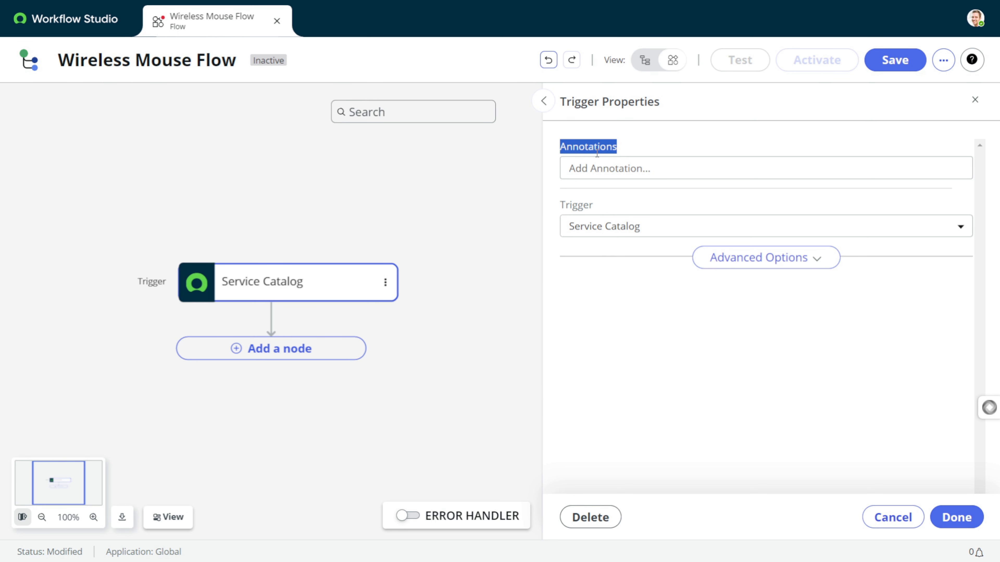
pyautogui.click(602, 178)
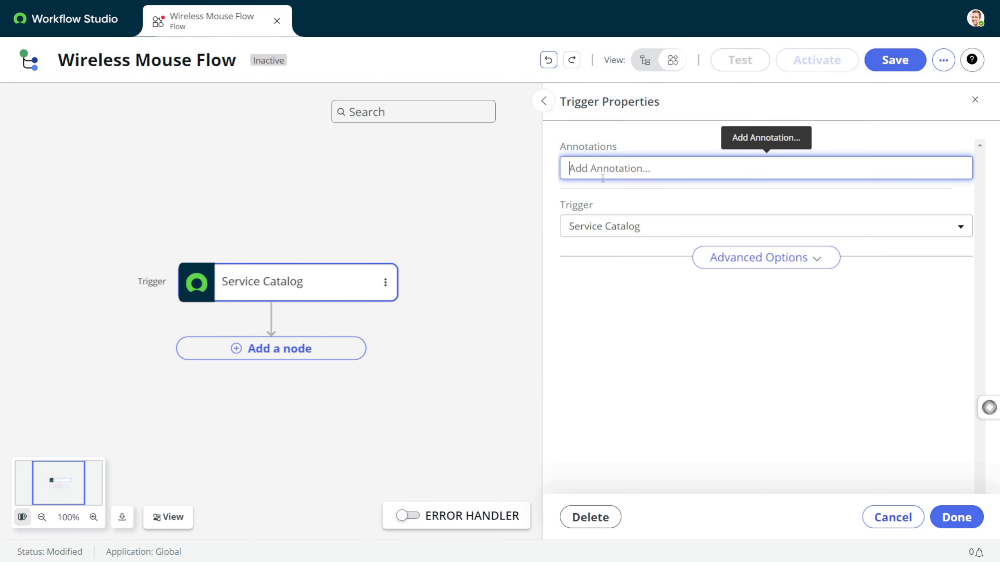
pyautogui.write('Trigger o')
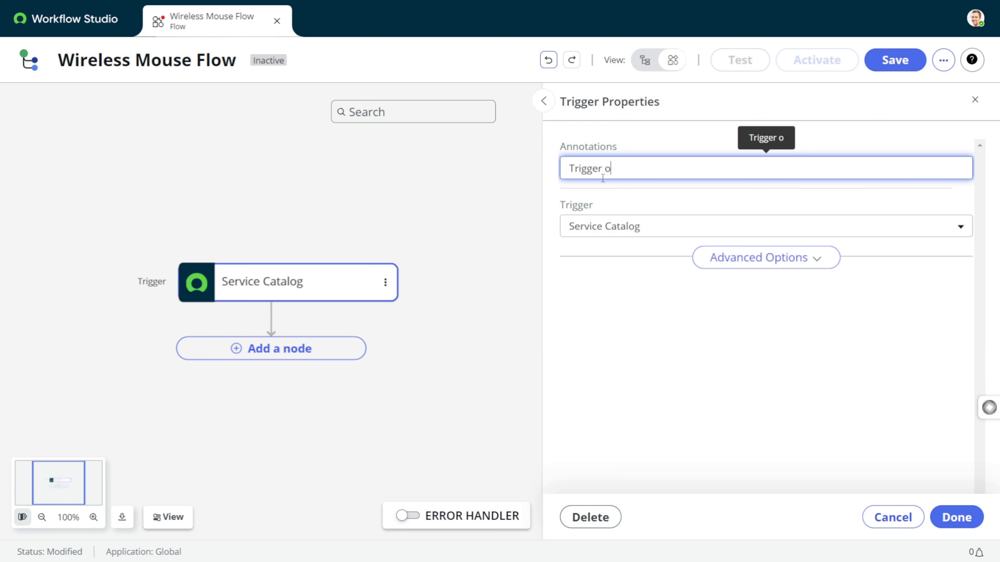
pyautogui.write('f the W')
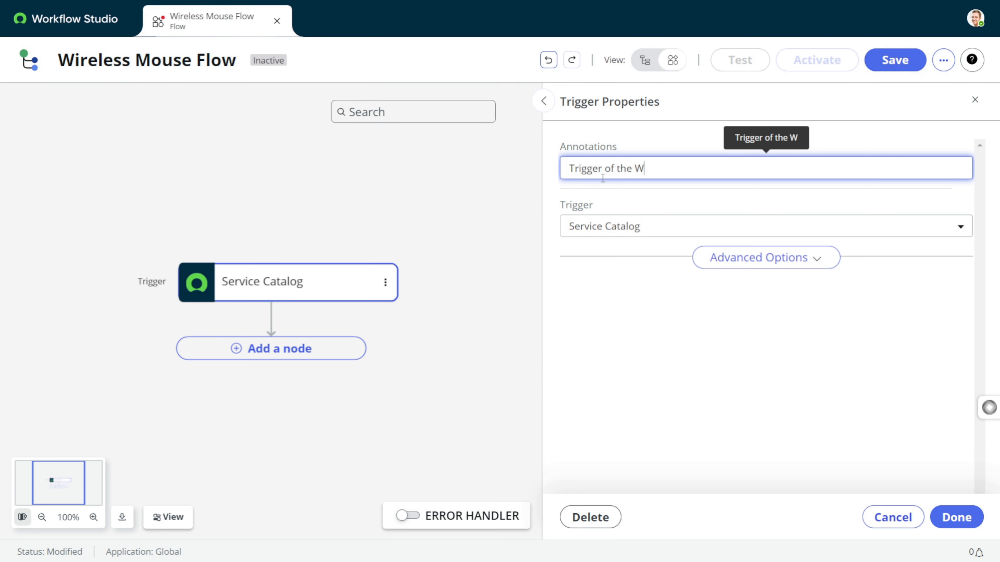
pyautogui.write('ireless Mosuse')
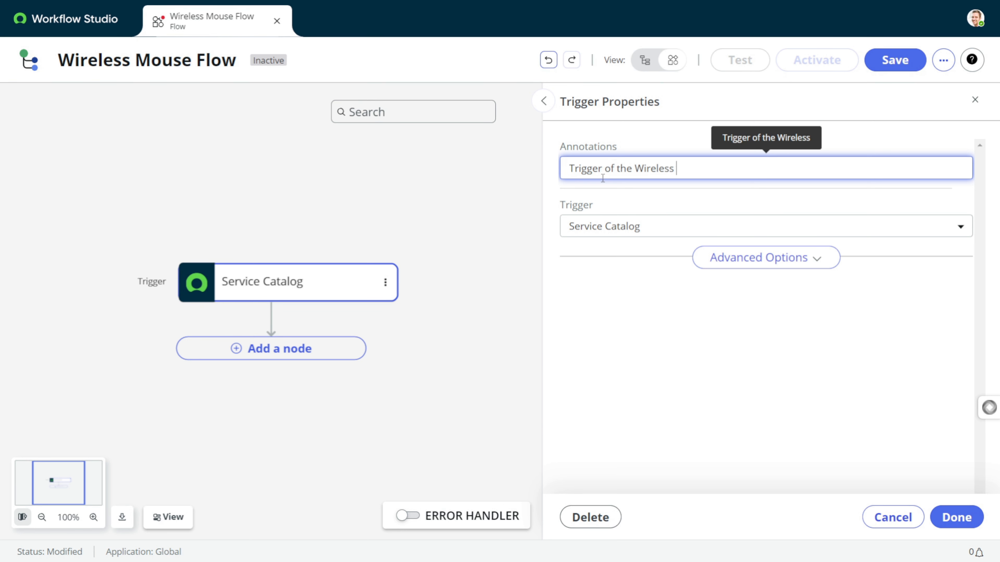
pyautogui.press('BackSpace')
pyautogui.press('BackSpace')
pyautogui.press('BackSpace')
pyautogui.press('BackSpace')
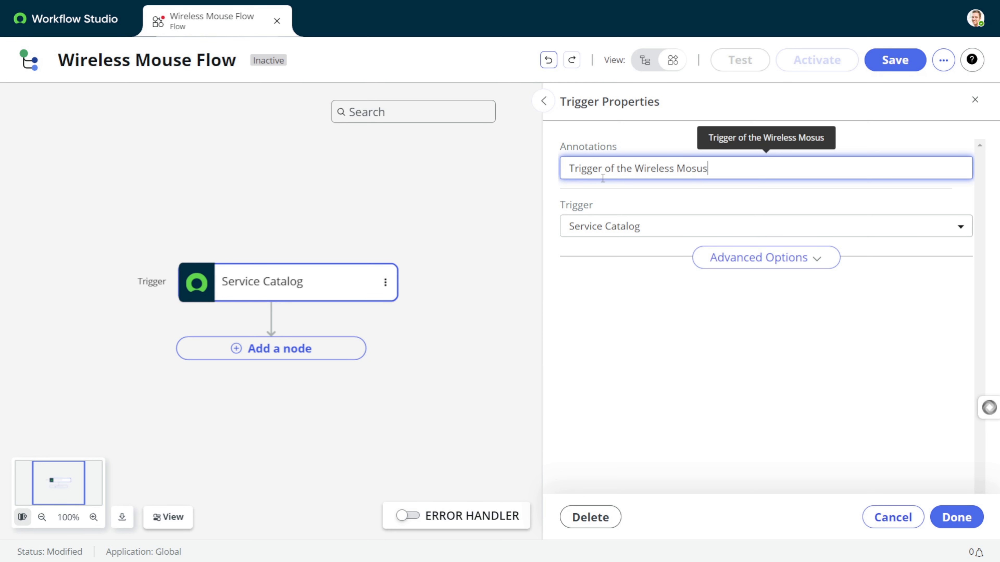
pyautogui.write('use flow')
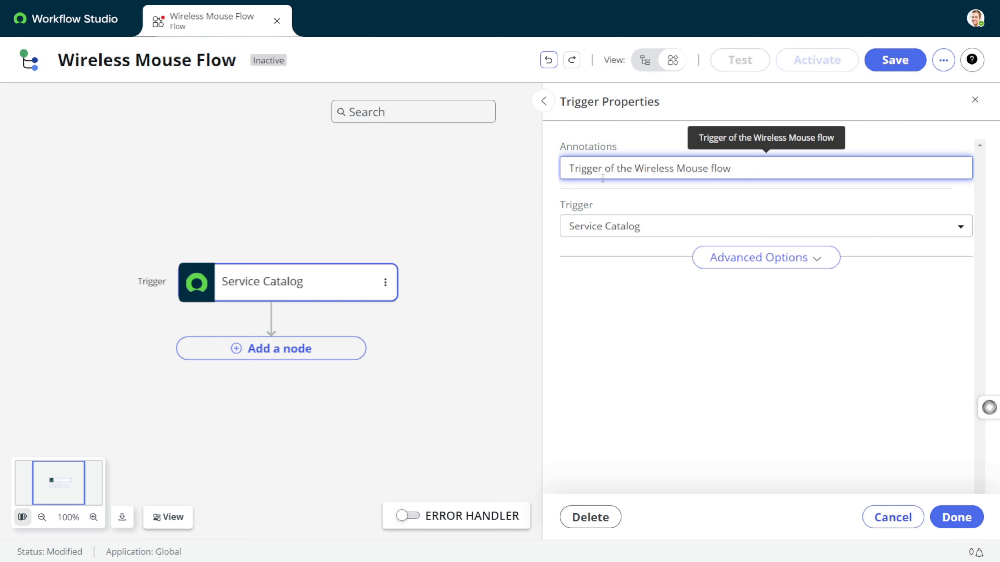
# - Review the trigger types and advanced options, keep Service Catalog selected, and finish the trigger's configuration
pyautogui.click(676, 231)
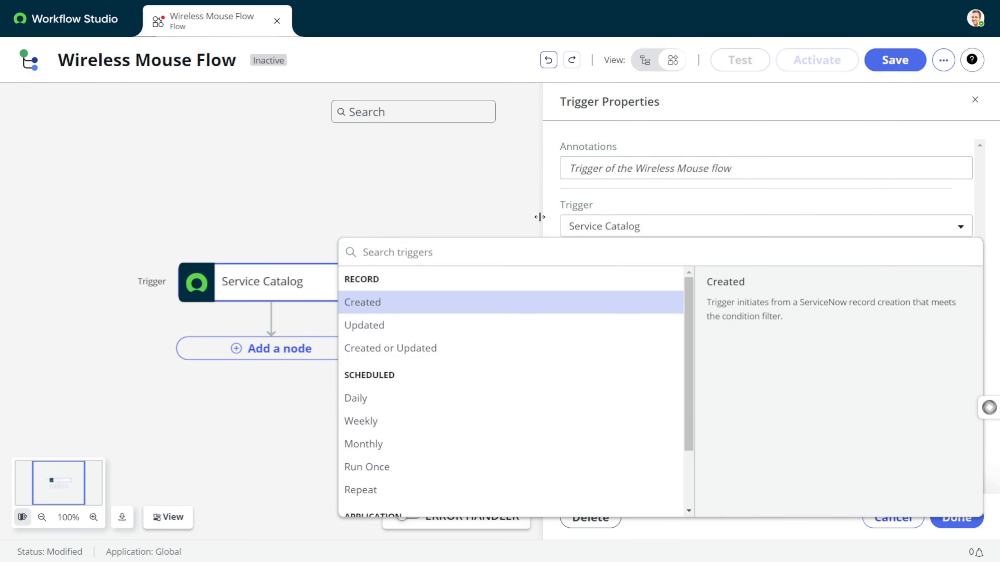
pyautogui.scroll(-2, 524, 346)
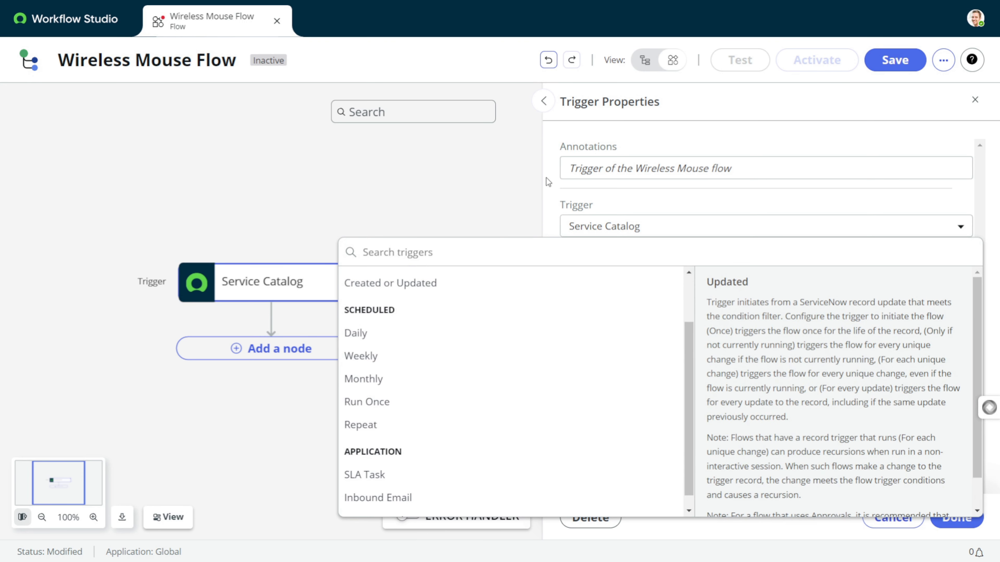
pyautogui.click(553, 193)
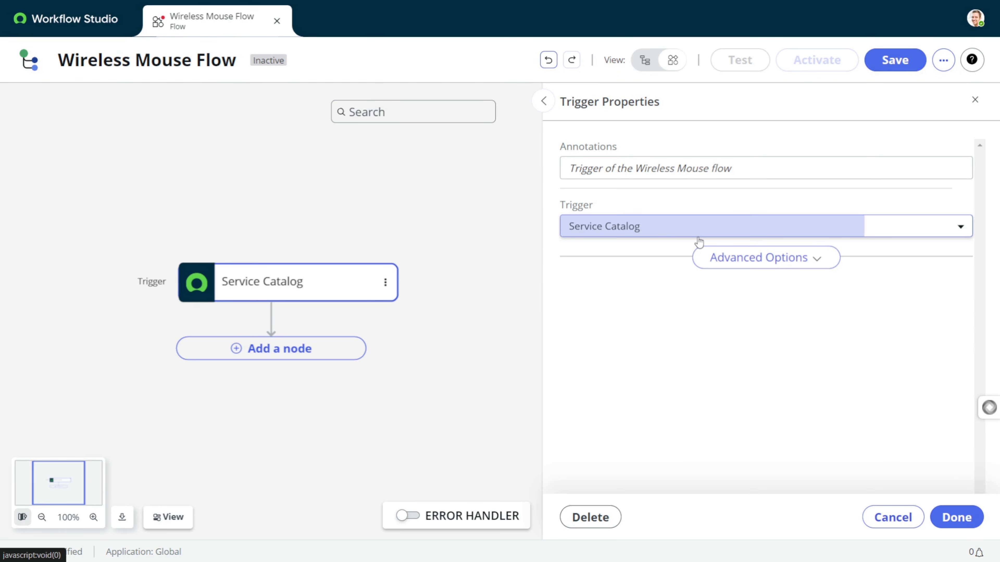
pyautogui.click(747, 261)
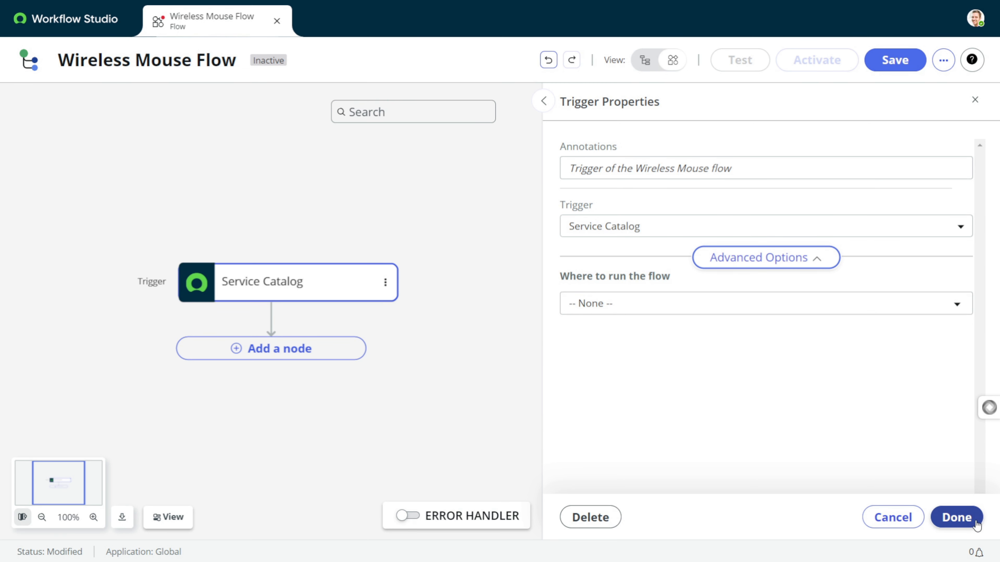
pyautogui.click(960, 517)
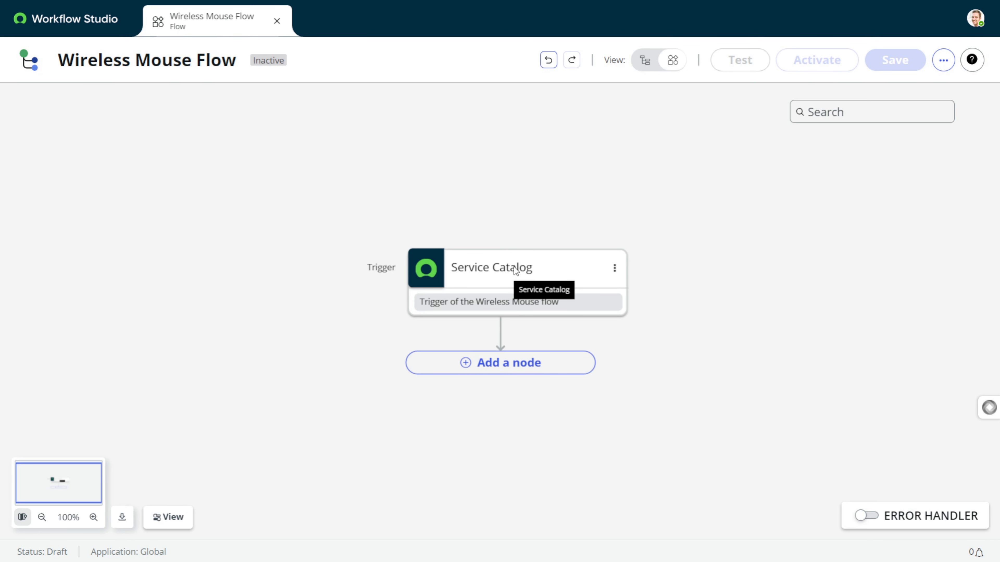
# - Add a Get Catalog Variables action below the trigger and set its Submitted Request to the trigger's Requested Item record
pyautogui.click(499, 360)
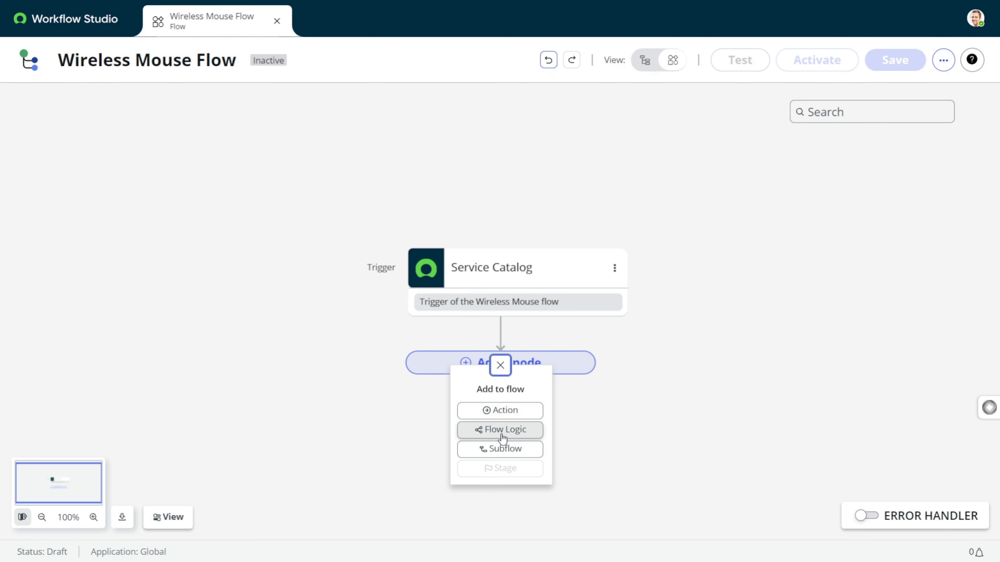
pyautogui.click(509, 414)
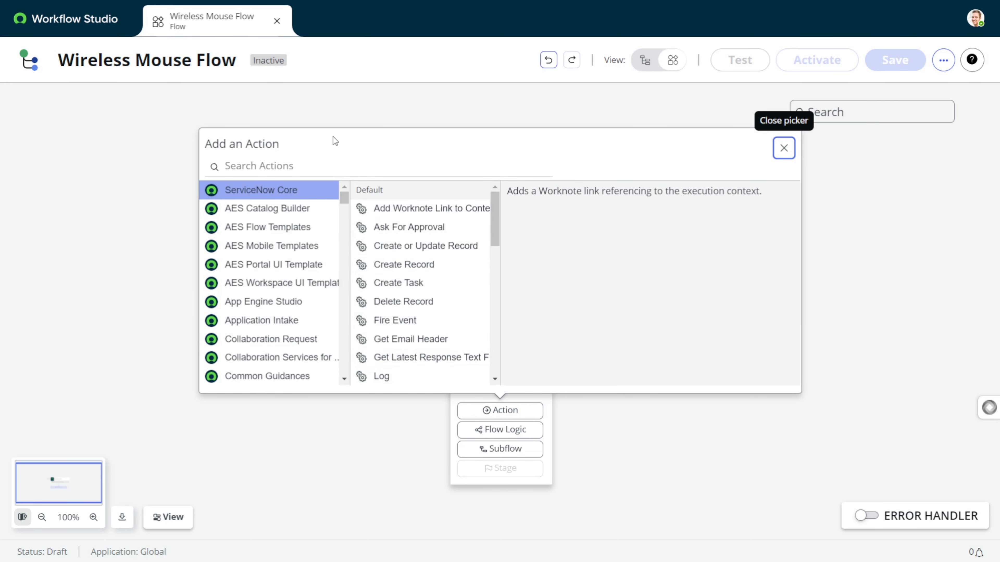
pyautogui.click(340, 165)
pyautogui.write('varia')
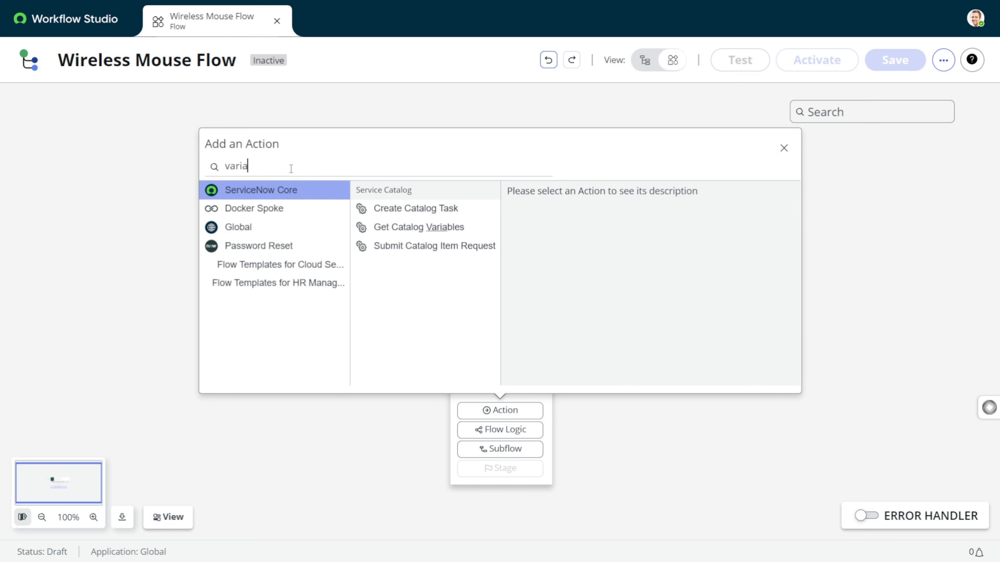
pyautogui.click(378, 228)
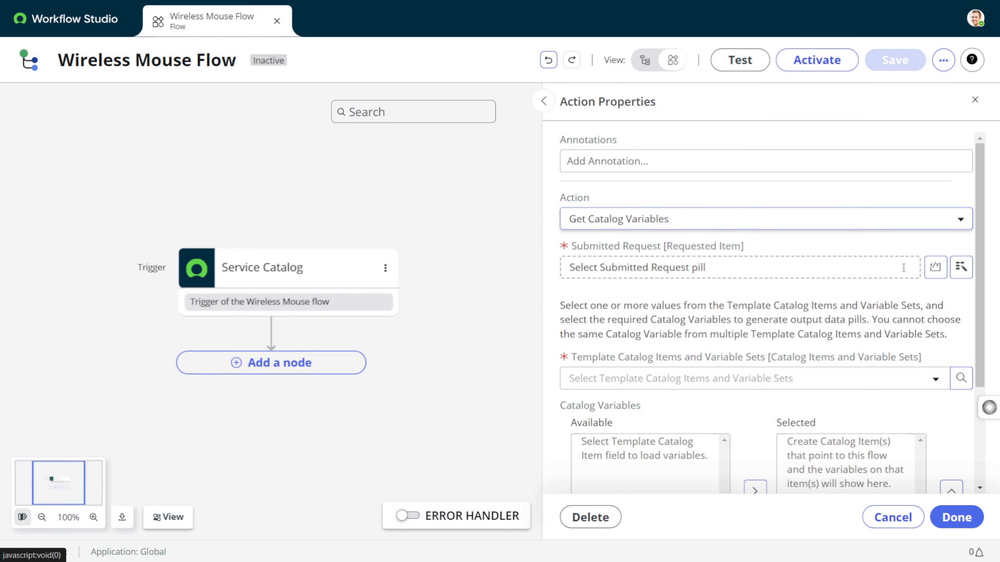
pyautogui.click(963, 272)
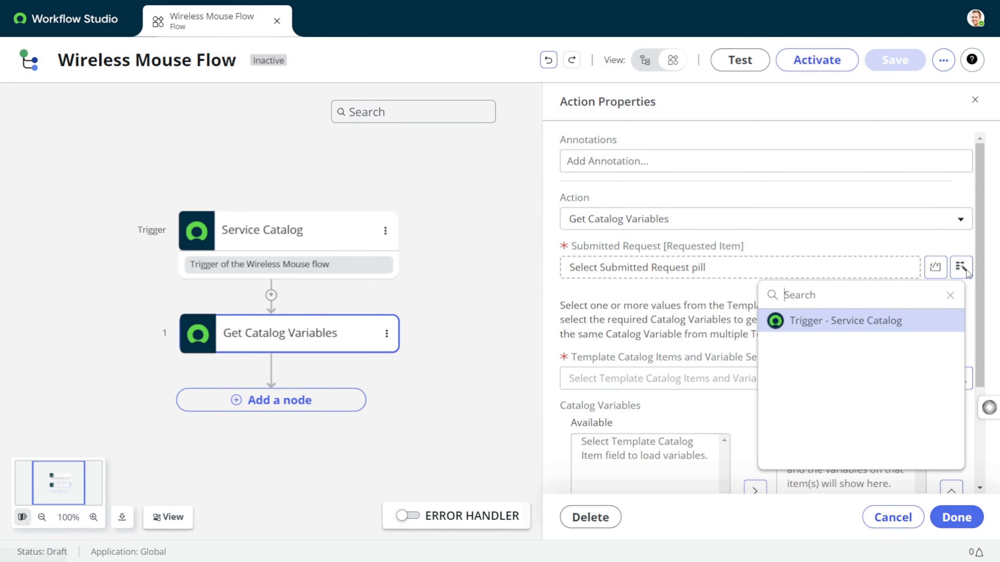
pyautogui.click(904, 320)
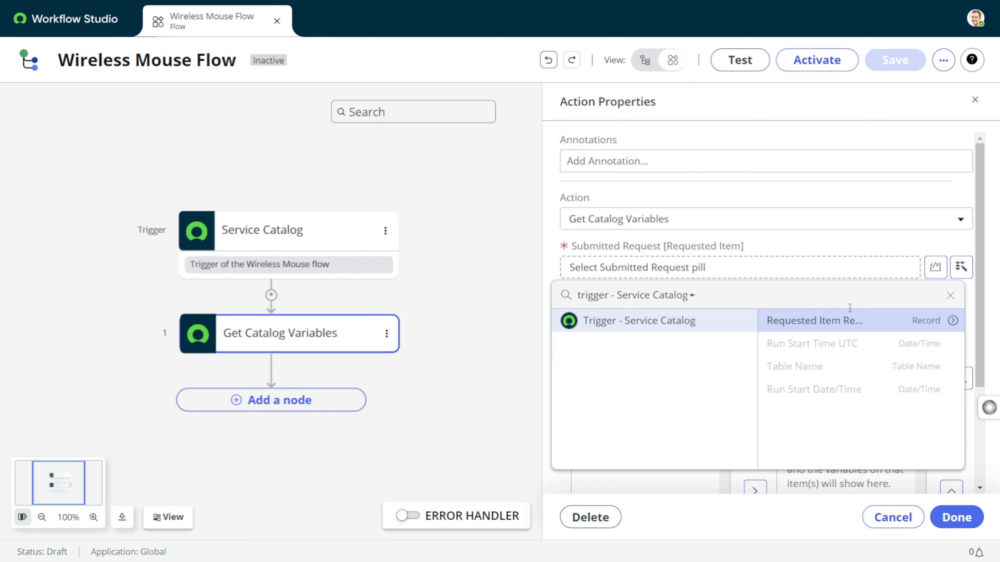
pyautogui.click(848, 320)
# - Annotate the Get Catalog Variables action with "Get the variables"
pyautogui.click(679, 156)
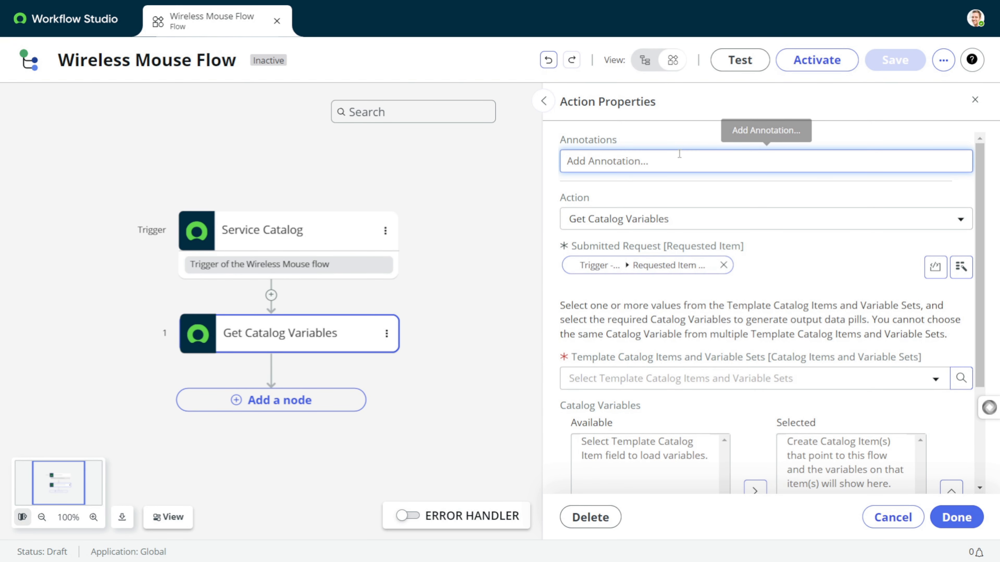
pyautogui.write('GEt')
pyautogui.press('BackSpace')
pyautogui.press('BackSpace')
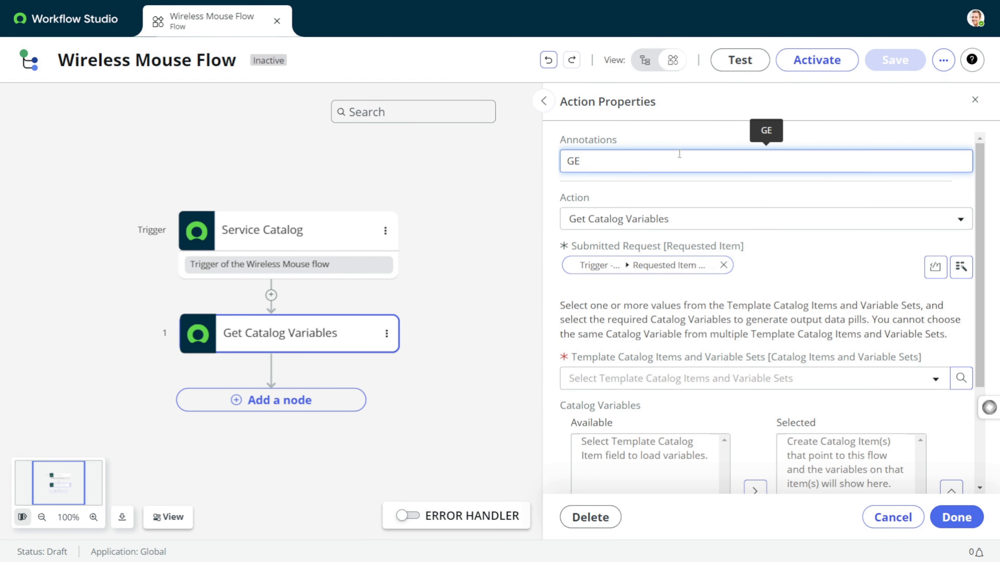
pyautogui.write('et the va')
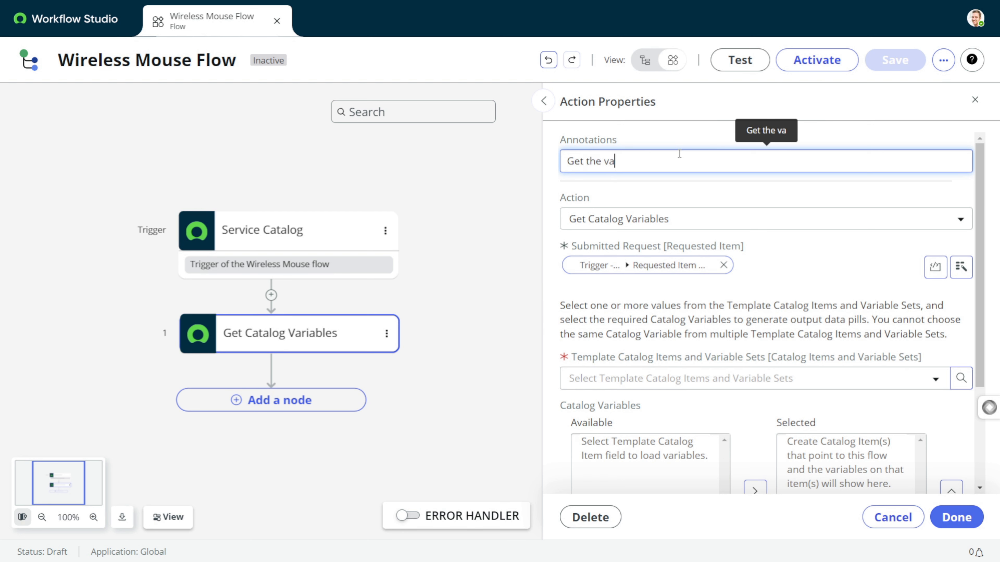
pyautogui.write('riables')
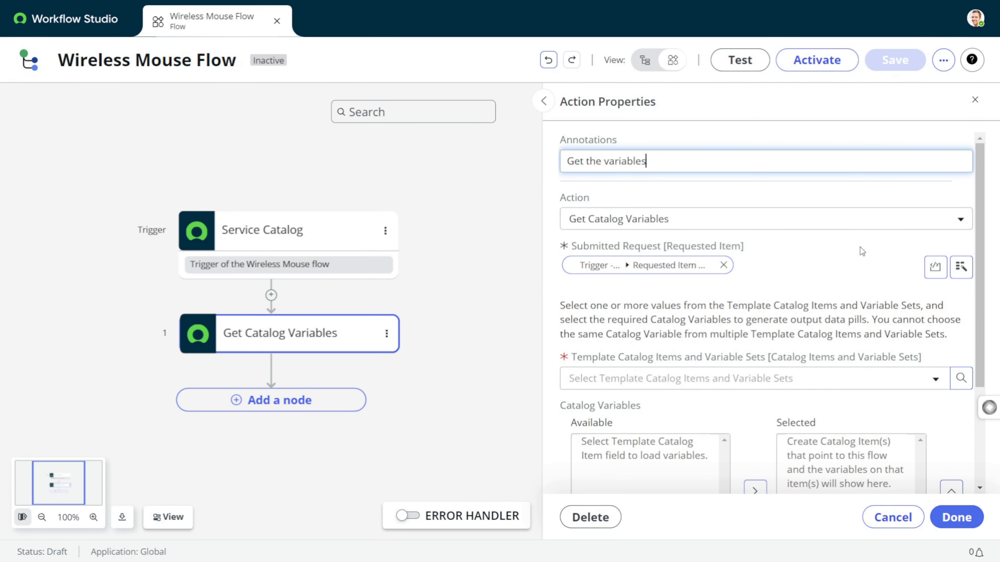
# - Set the action's template catalog item to "Wireless keyboard and mouse"
pyautogui.scroll(-2, 794, 293)
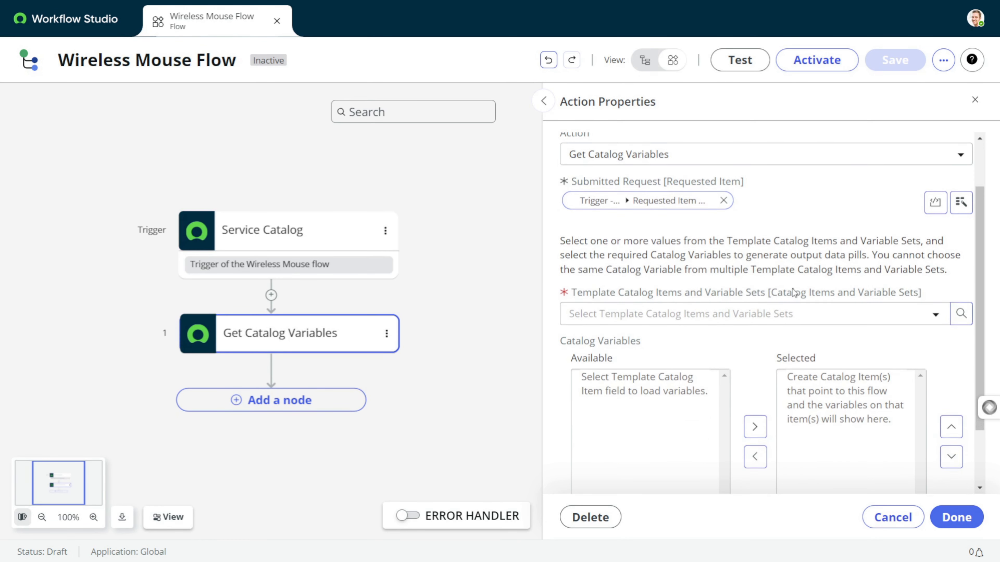
pyautogui.click(676, 313)
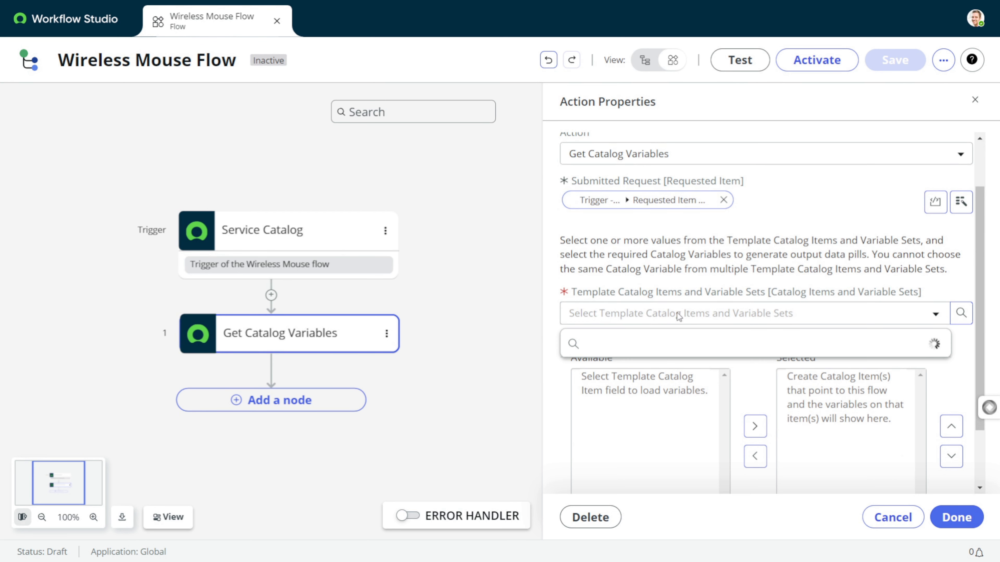
pyautogui.write('wir')
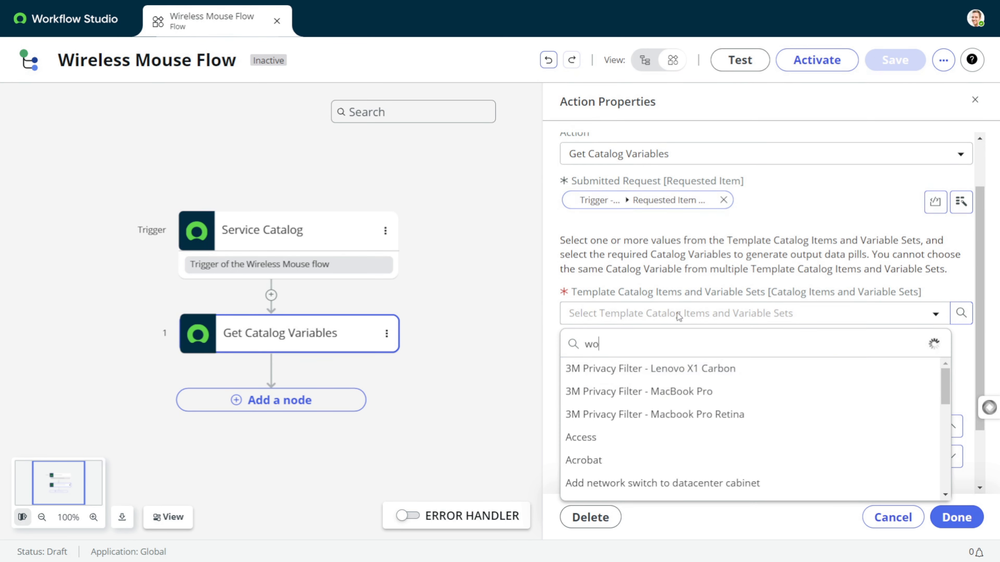
pyautogui.write('ele')
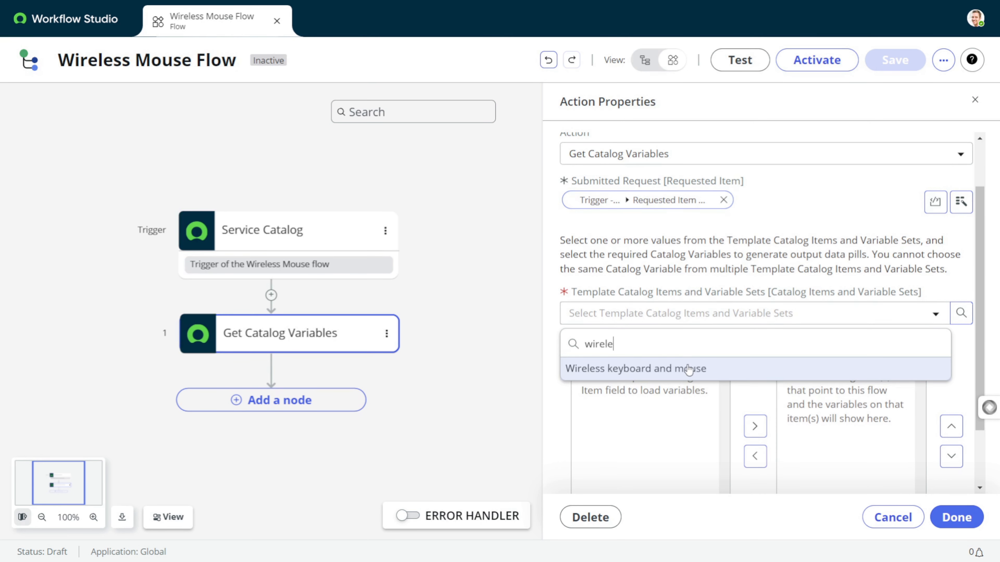
pyautogui.click(688, 369)
# - Add the requested_for and justification catalog variables to the selected variables and finish the Get Catalog Variables action
pyautogui.scroll(-2, 736, 387)
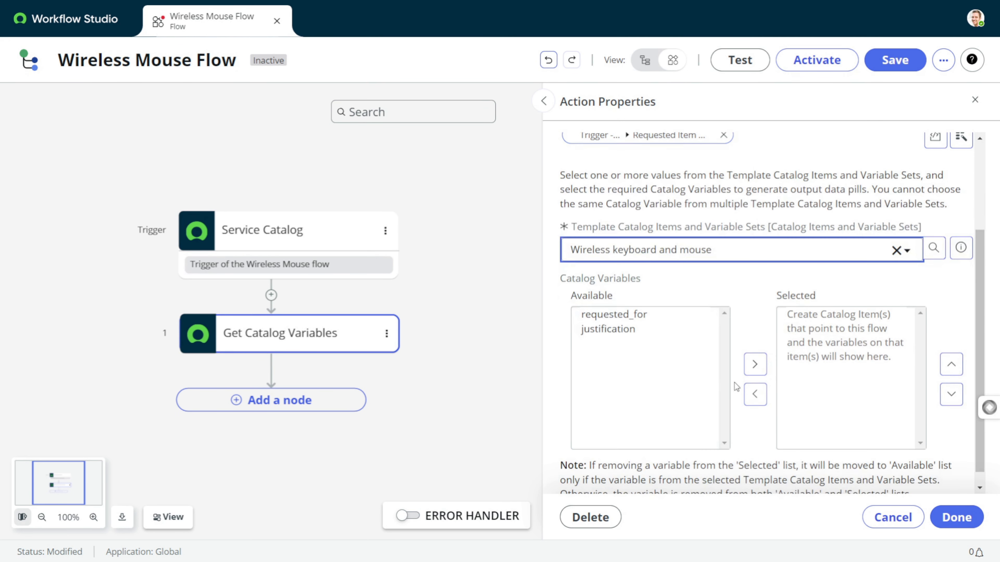
pyautogui.click(634, 315)
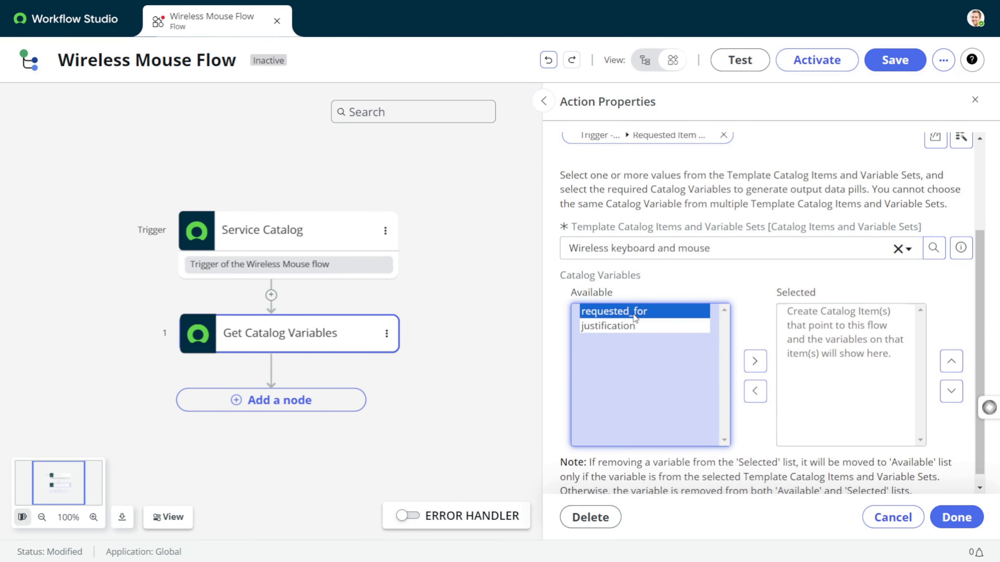
pyautogui.keyDown('ctrl'); pyautogui.click(640, 329); pyautogui.keyUp('ctrl')
pyautogui.click(755, 361)
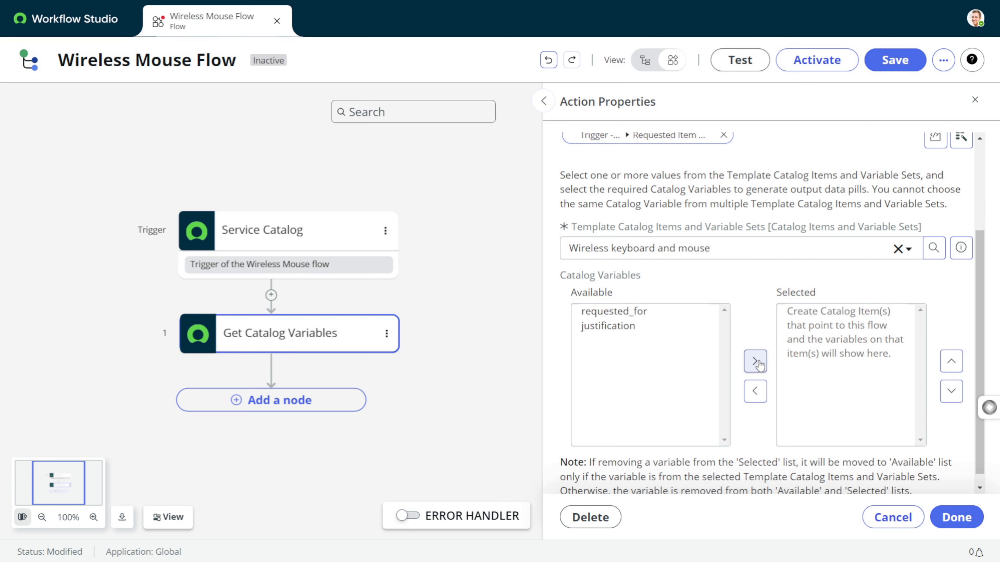
pyautogui.click(666, 313)
pyautogui.keyDown('ctrl'); pyautogui.click(666, 329); pyautogui.keyUp('ctrl')
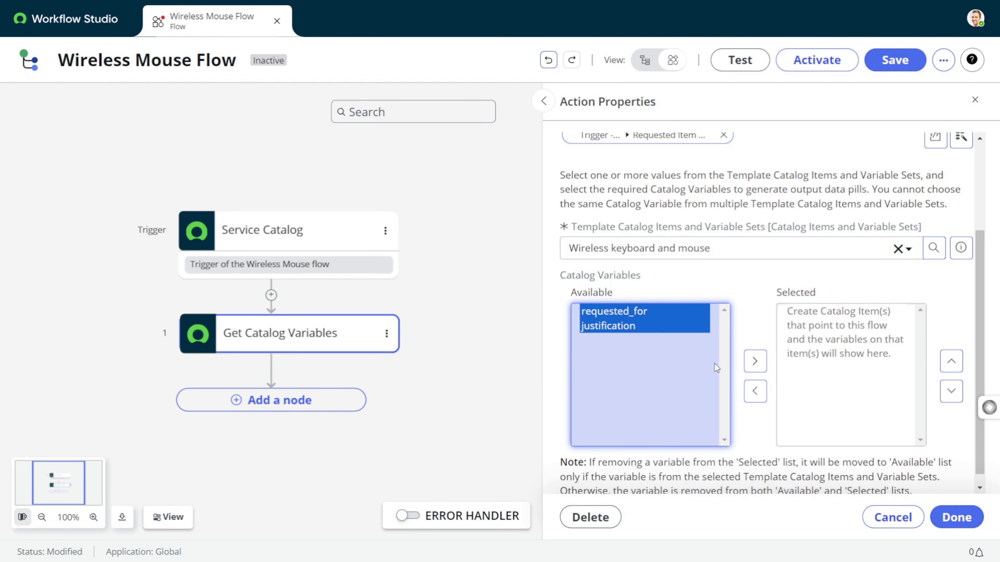
pyautogui.click(754, 361)
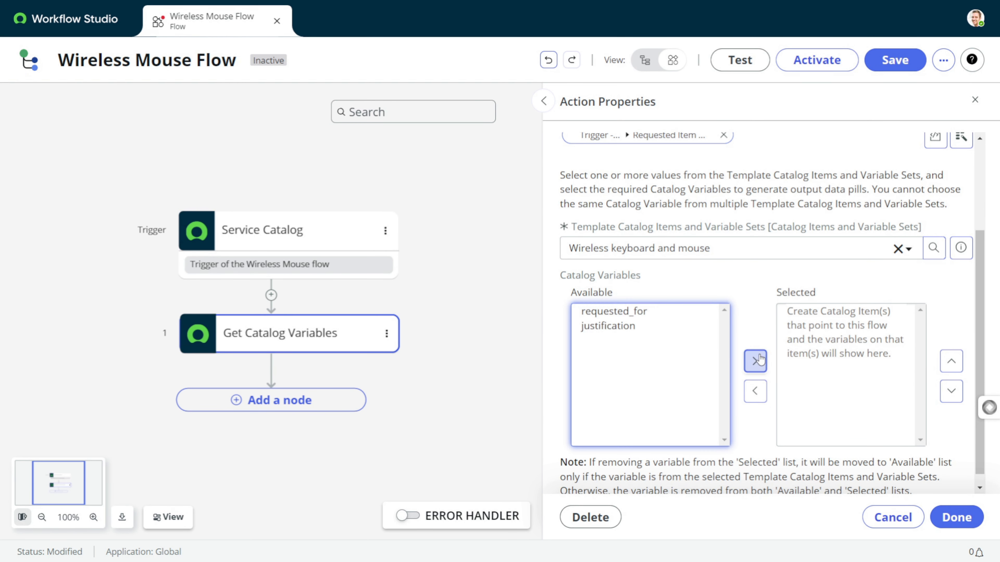
pyautogui.click(949, 524)
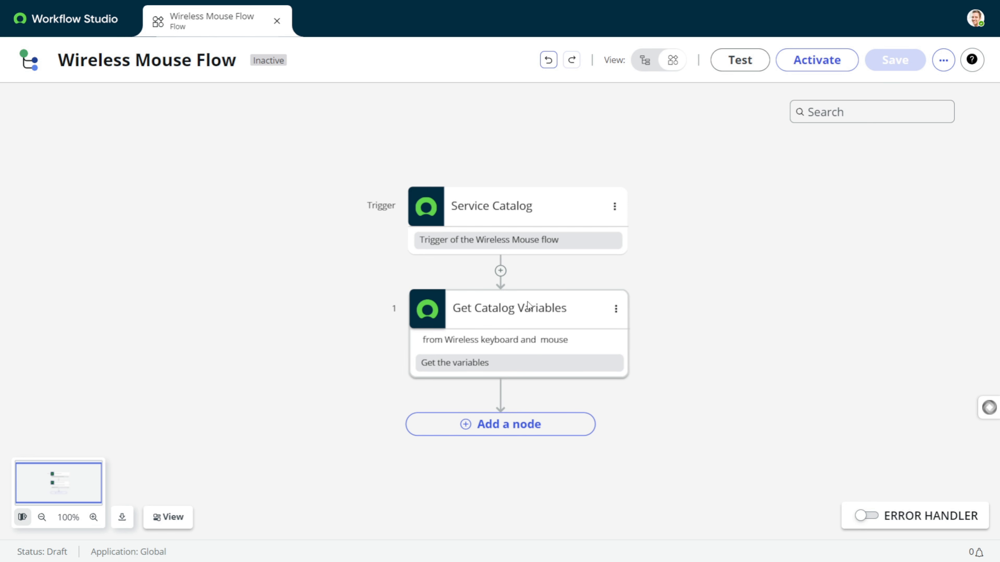
# - Add an Ask For Approval action after the Get Catalog Variables node
pyautogui.click(487, 425)
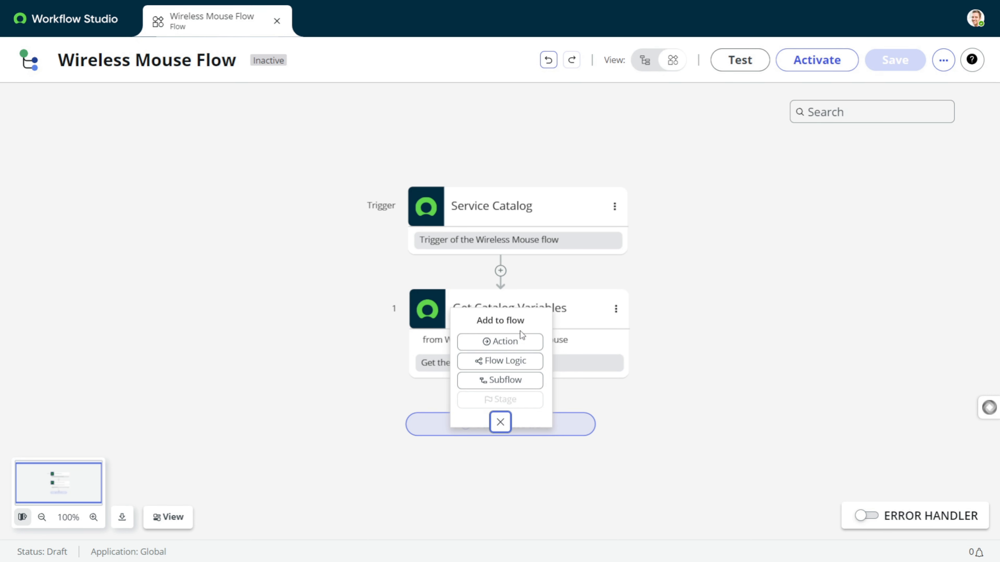
pyautogui.click(521, 347)
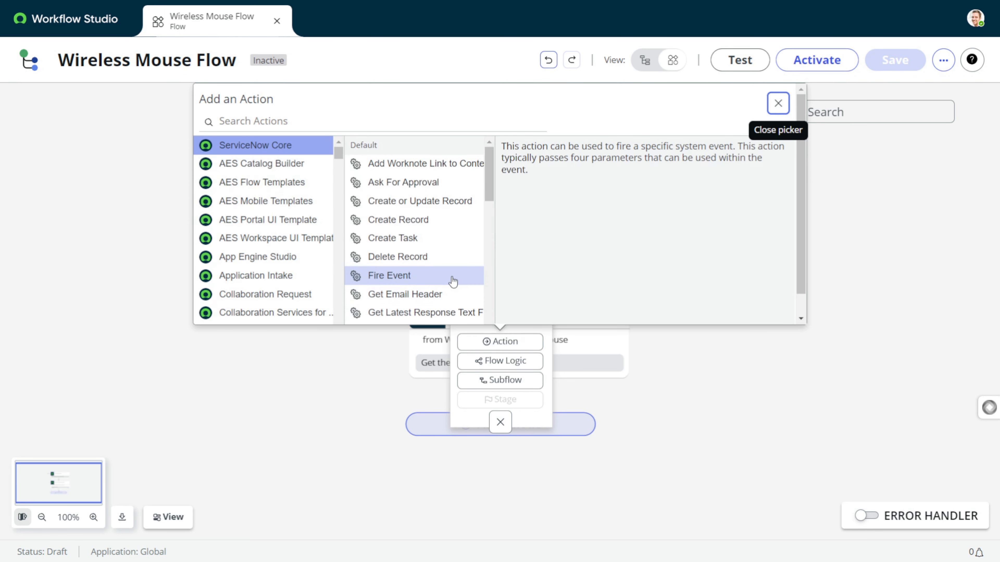
pyautogui.click(413, 183)
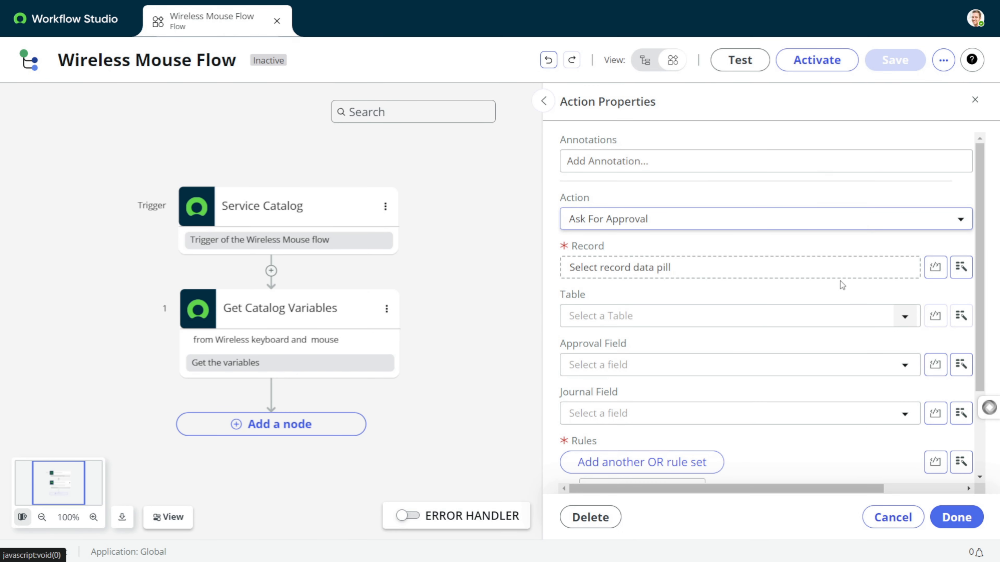
# - Set the approval's record to the Service Catalog trigger's Requested Item Record
pyautogui.click(961, 267)
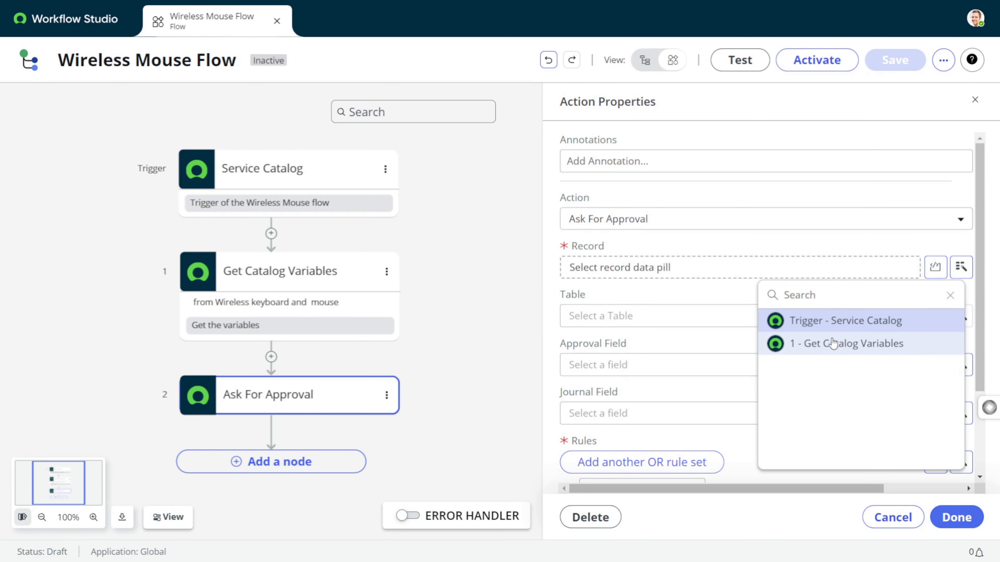
pyautogui.click(835, 320)
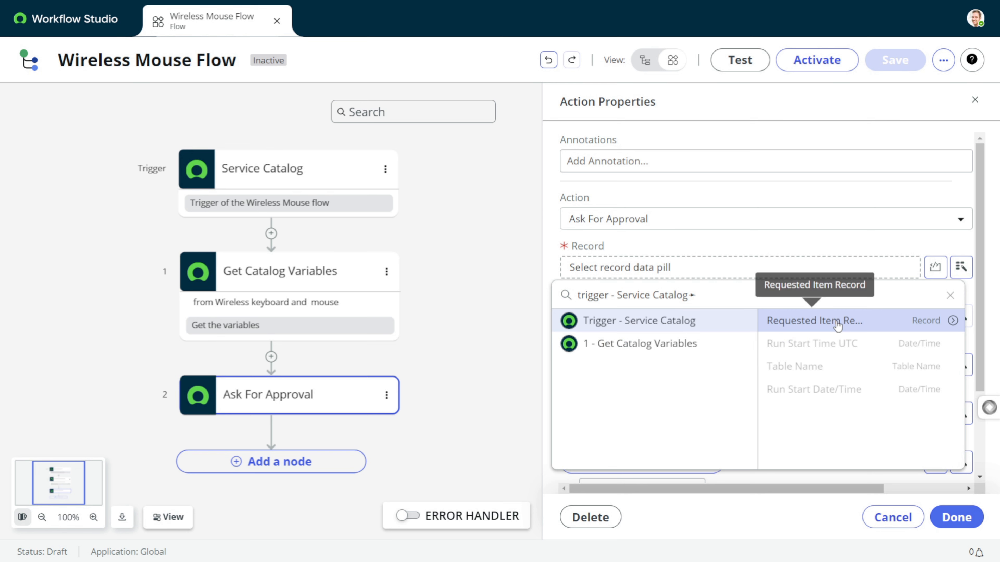
pyautogui.click(866, 321)
# - Set the approval rule to Approve or Reject when "Anyone approves or rejects"
pyautogui.scroll(-3, 866, 304)
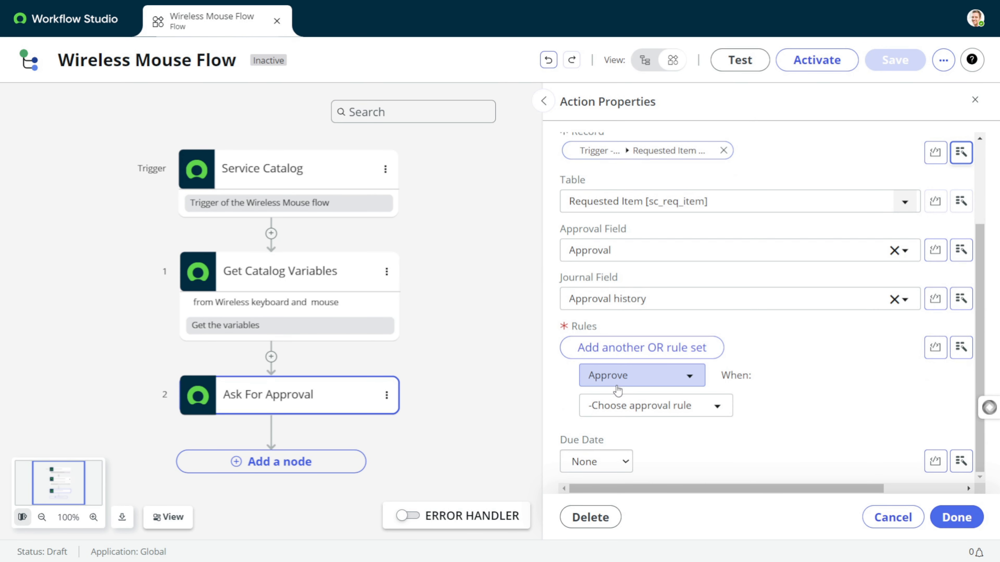
pyautogui.click(631, 374)
pyautogui.click(618, 476)
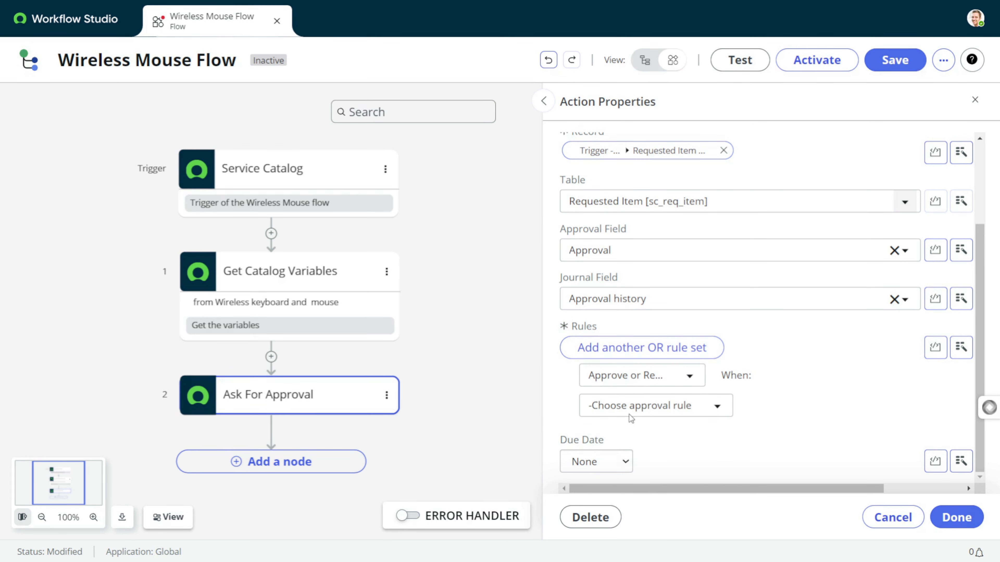
pyautogui.click(645, 413)
pyautogui.scroll(-1, 647, 331)
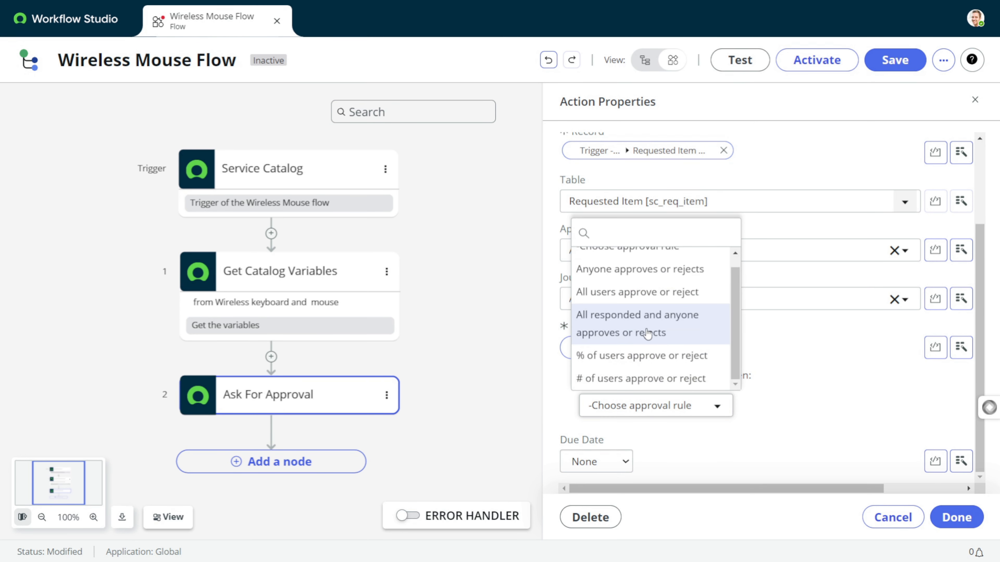
pyautogui.scroll(1, 647, 334)
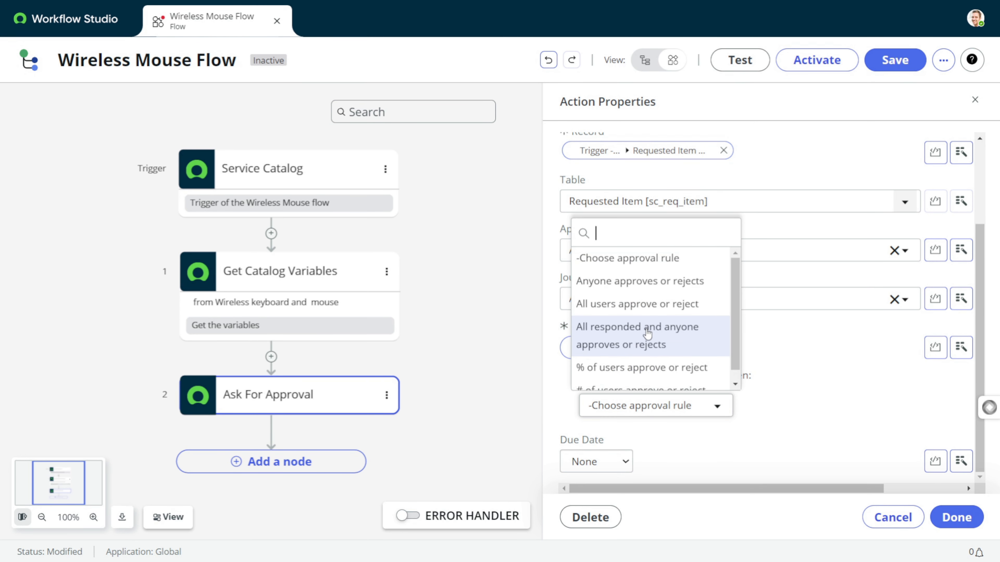
pyautogui.click(643, 282)
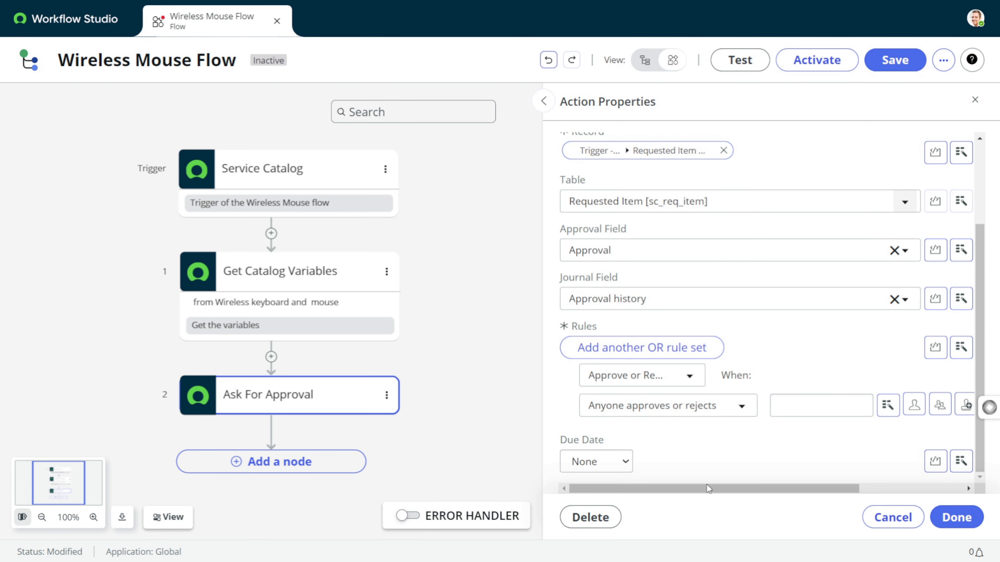
# - Assign the rule's approver as the Manager of requested_for from Get Catalog Variables and finish the Ask For Approval action
pyautogui.moveTo(712, 494); pyautogui.dragTo(796, 495)
pyautogui.click(765, 406)
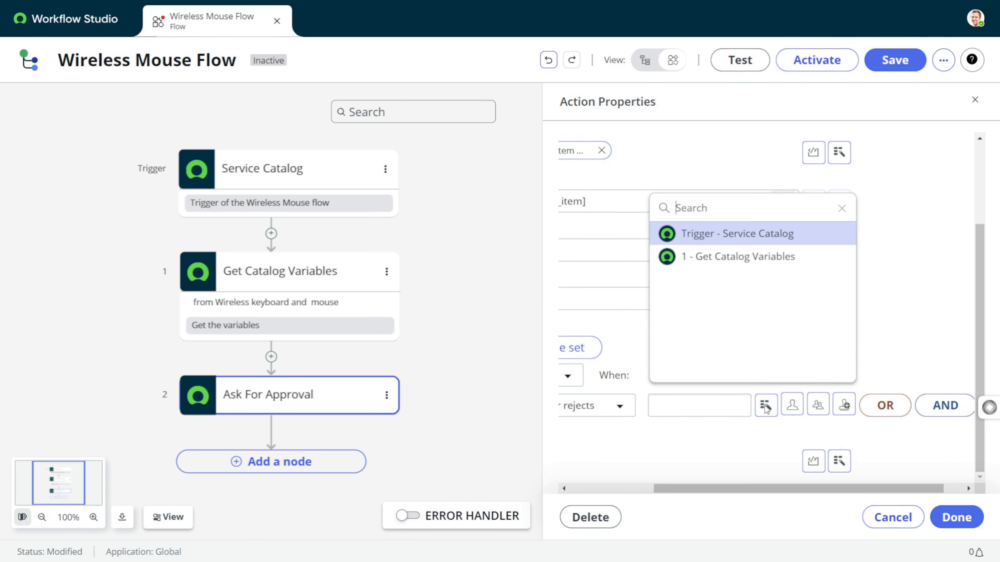
pyautogui.click(795, 262)
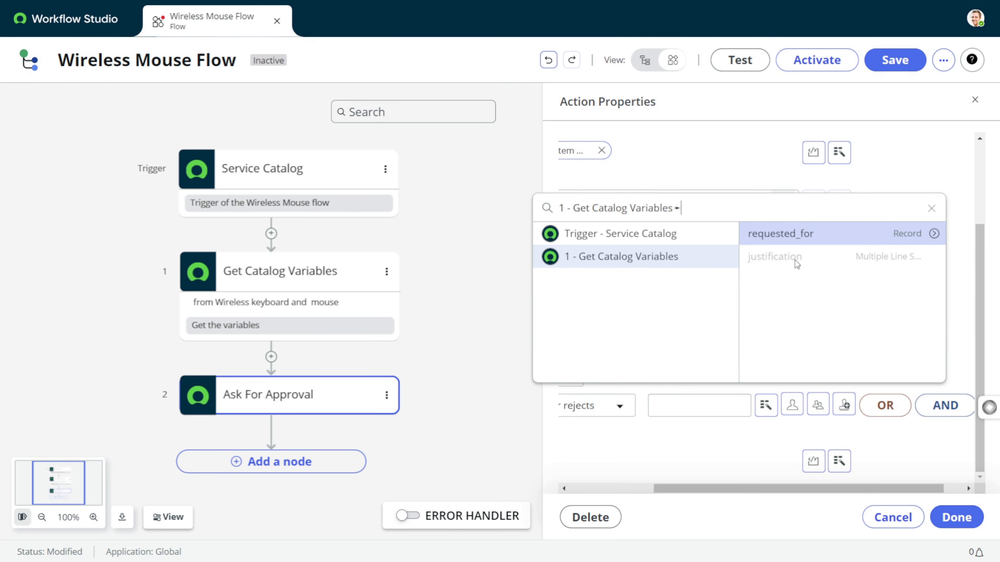
pyautogui.click(926, 235)
pyautogui.scroll(-12, 916, 258)
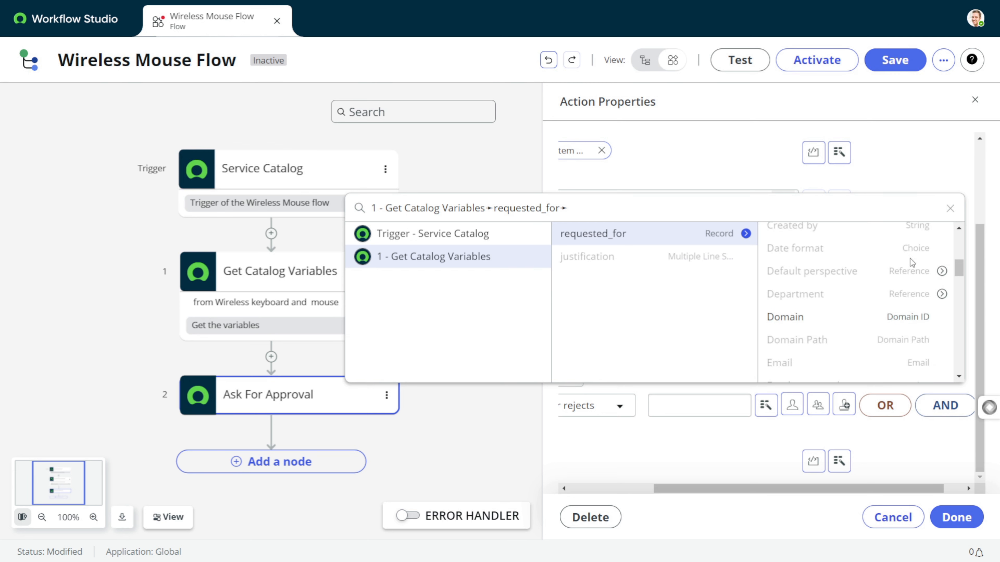
pyautogui.scroll(-2, 913, 268)
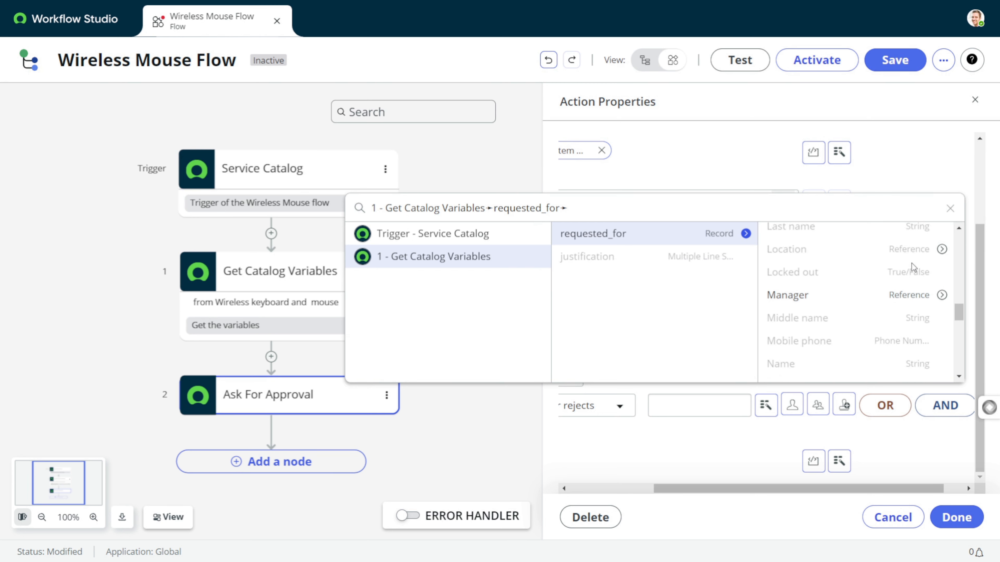
pyautogui.click(885, 271)
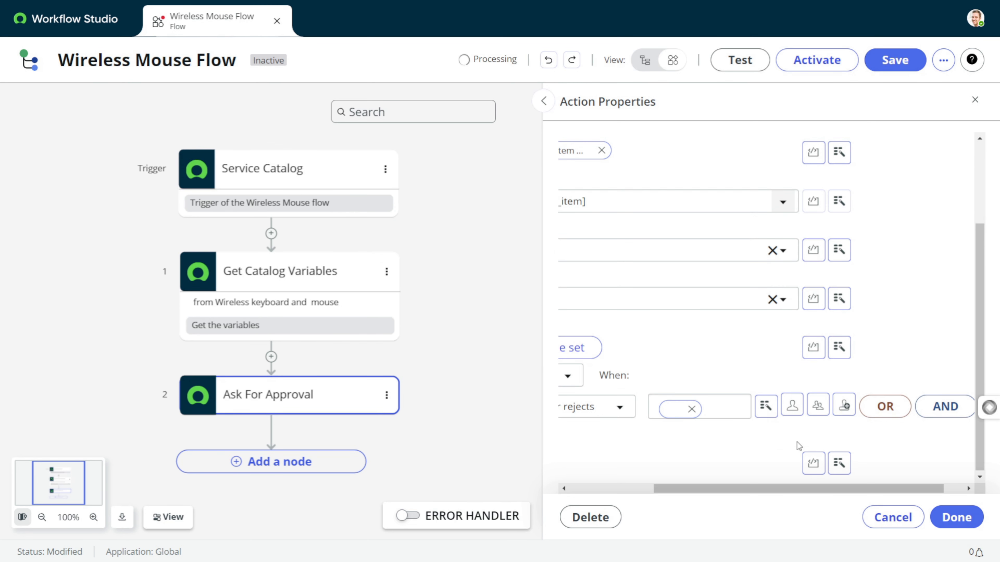
pyautogui.scroll(3, 774, 462)
pyautogui.scroll(-3, 774, 462)
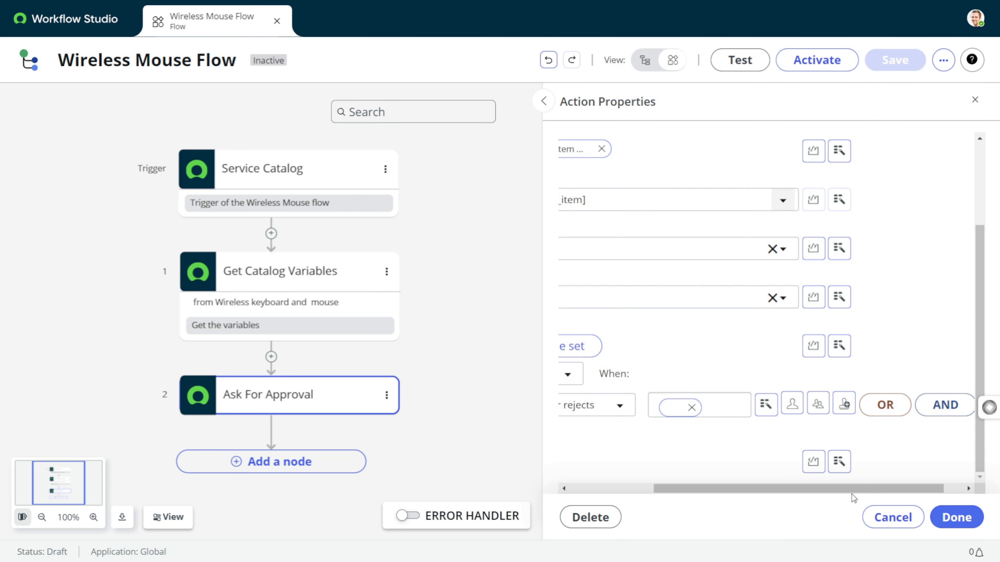
pyautogui.hscroll(-5, 852, 492)
pyautogui.click(944, 516)
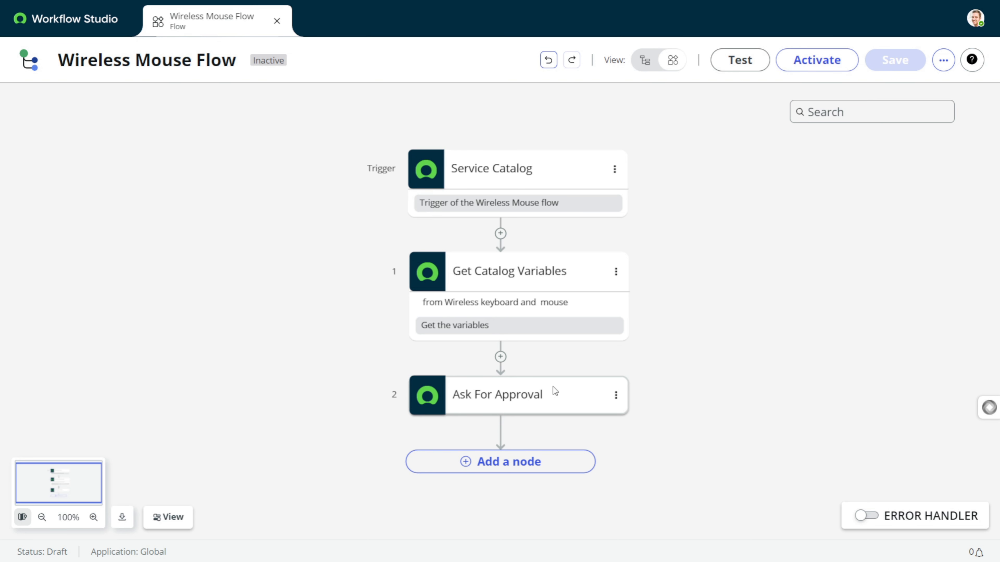
# - Annotate the Ask For Approval action with "Approval requested" and finish editing it
pyautogui.click(525, 401)
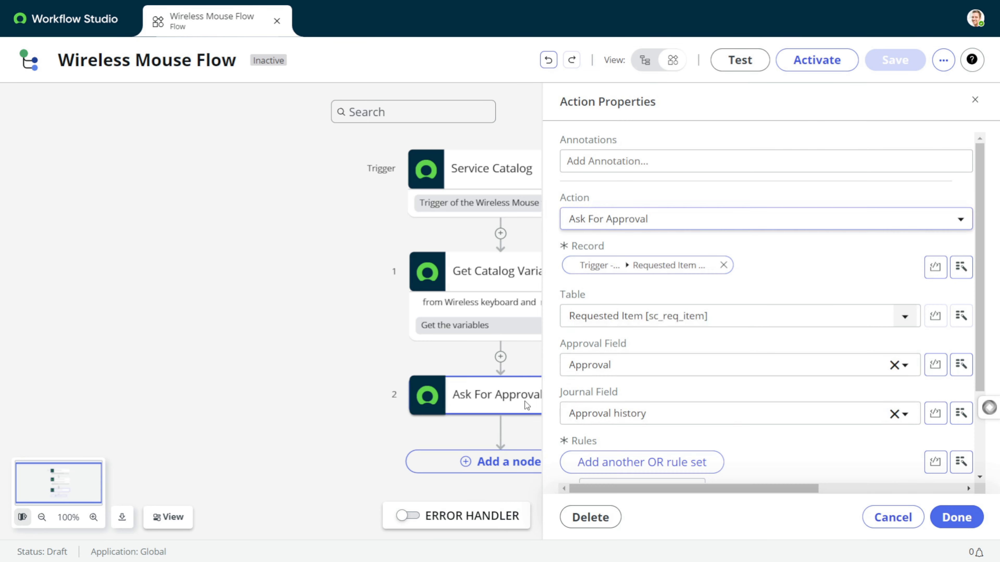
pyautogui.click(611, 162)
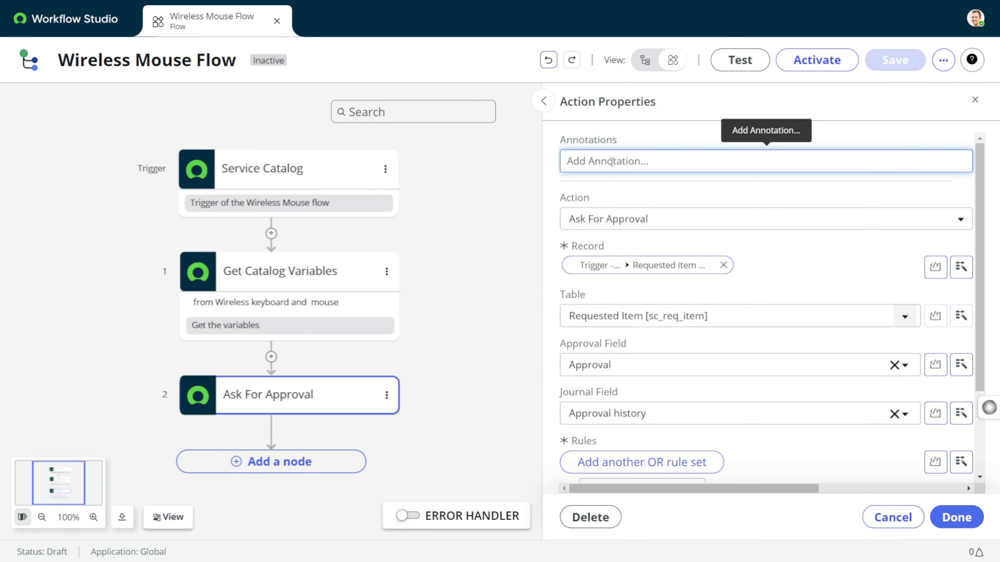
pyautogui.write('Appr')
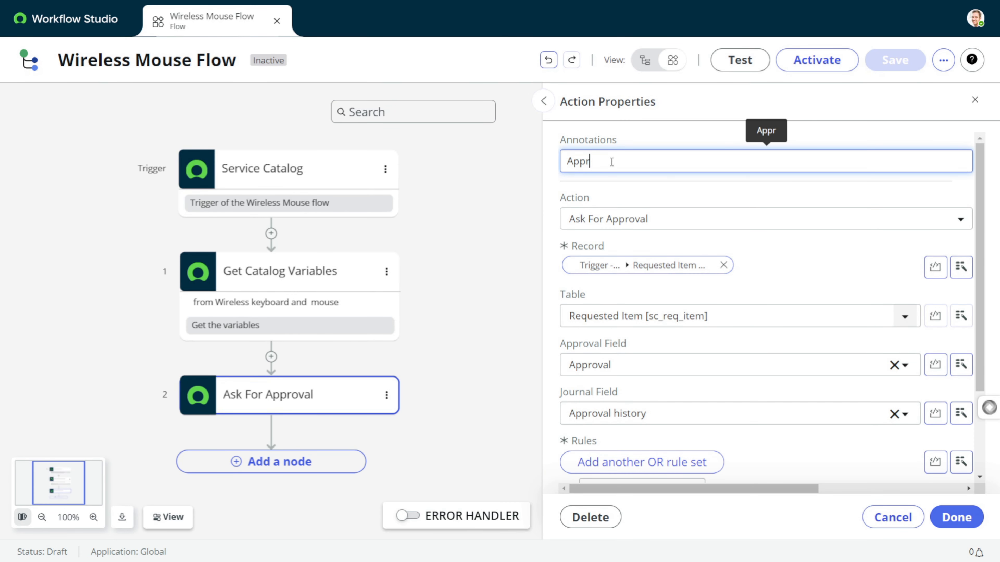
pyautogui.write('oval re')
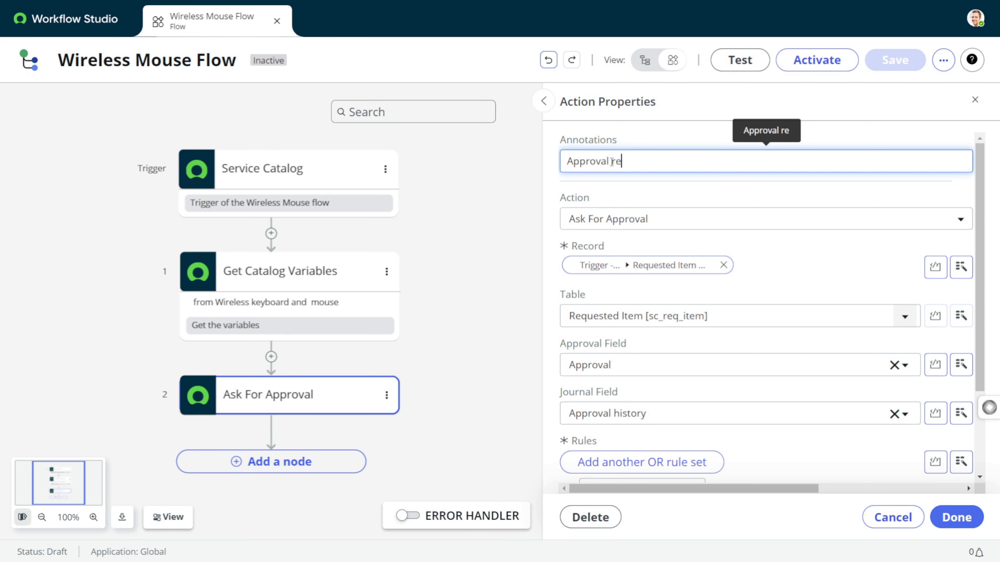
pyautogui.write('quested')
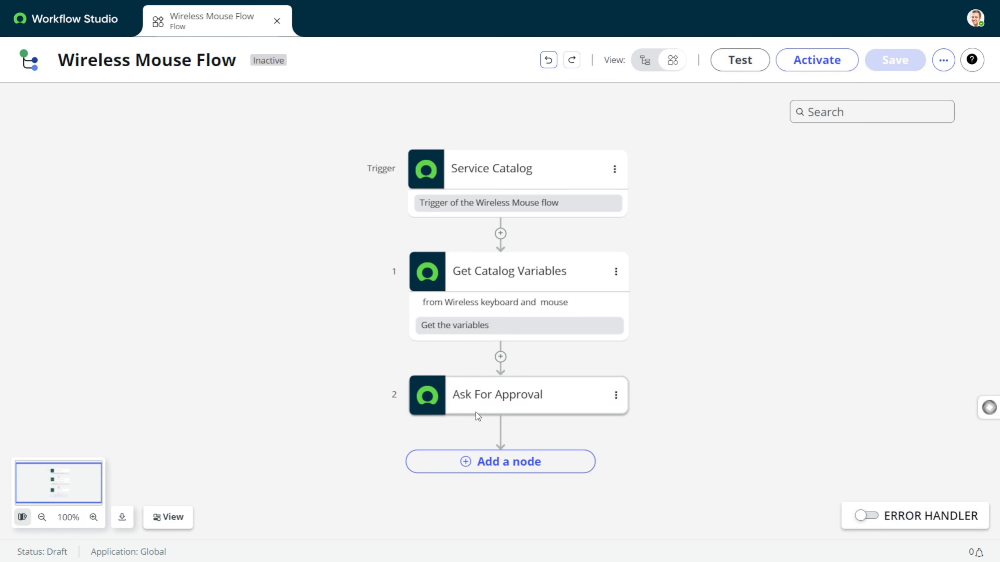
pyautogui.click(506, 402)
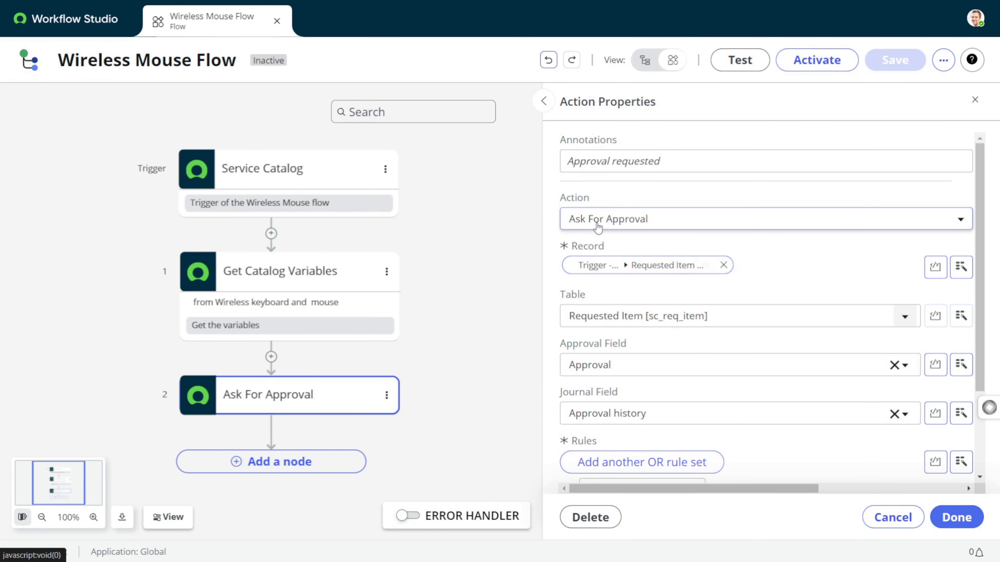
pyautogui.click(956, 517)
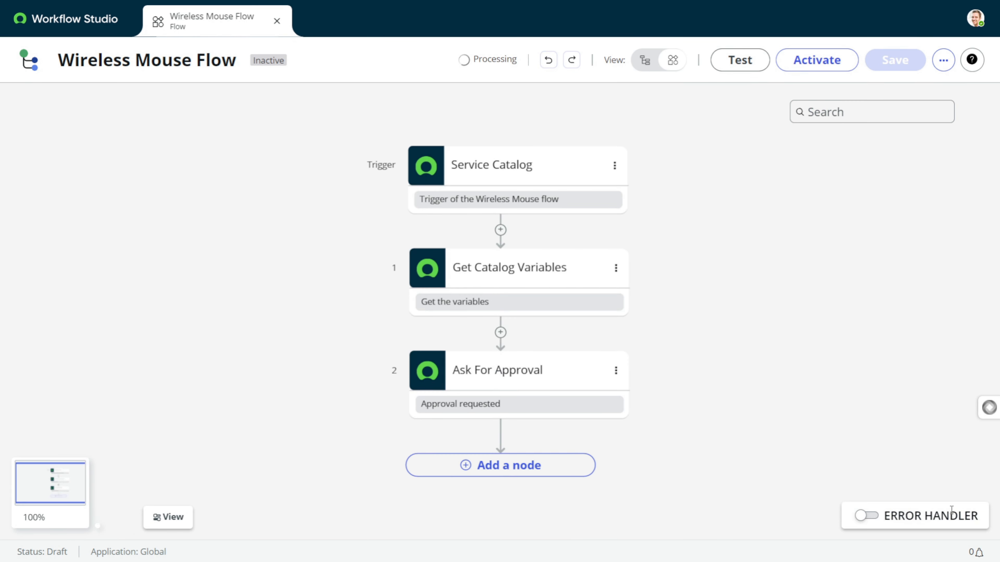
# - Add an If flow logic node after the Ask For Approval action
pyautogui.click(500, 473)
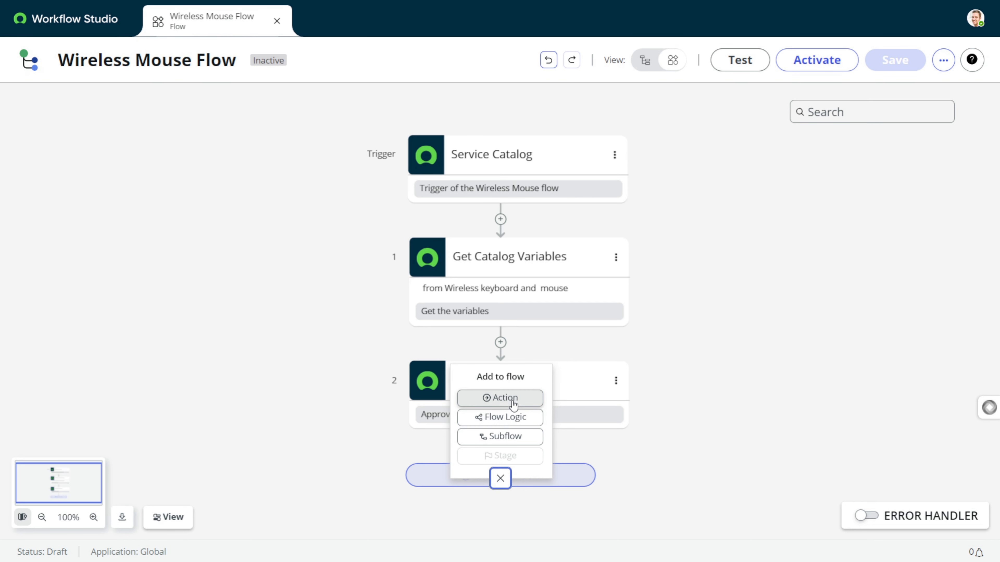
pyautogui.click(509, 417)
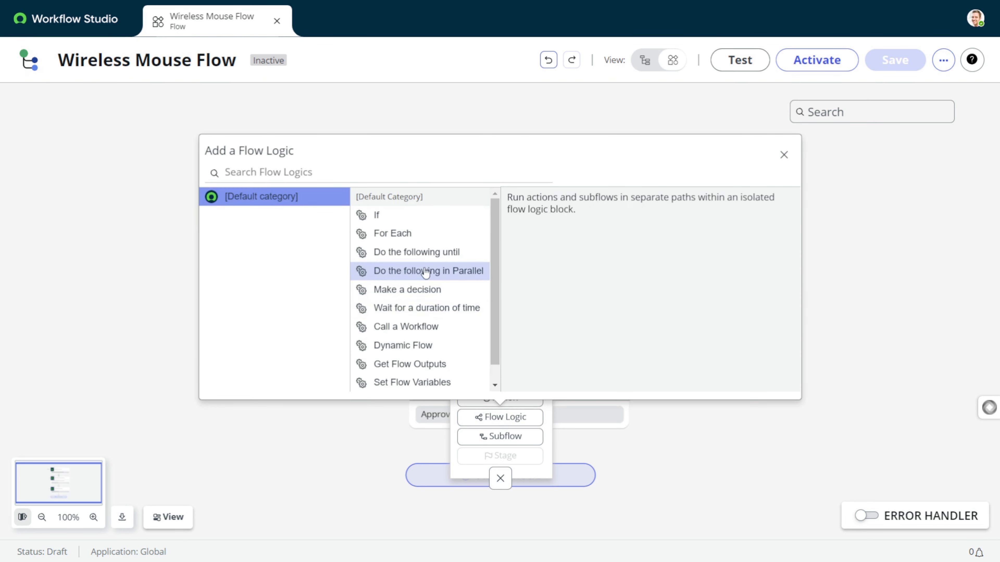
pyautogui.click(422, 222)
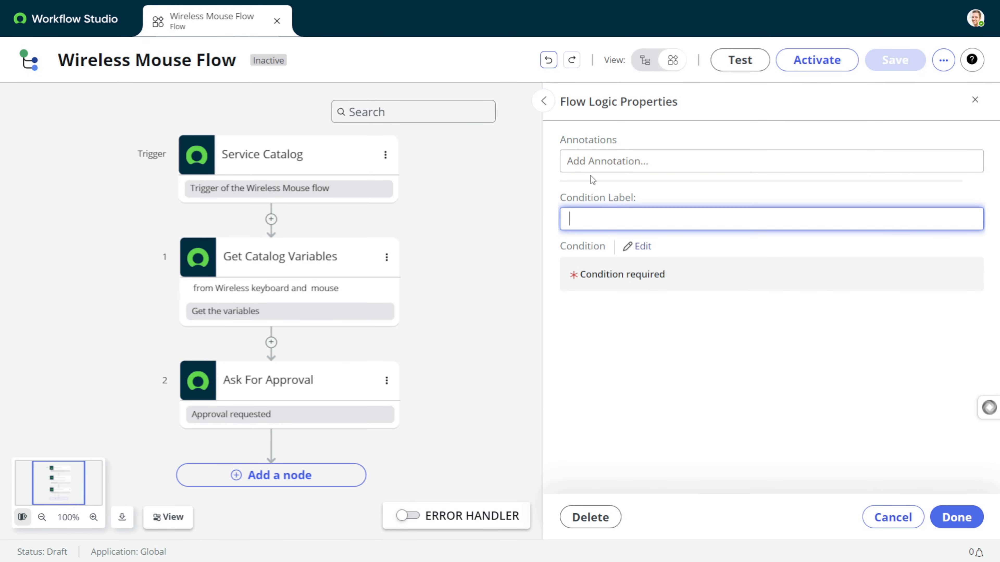
# - Annotate the If node with "Check if approved"
pyautogui.click(602, 161)
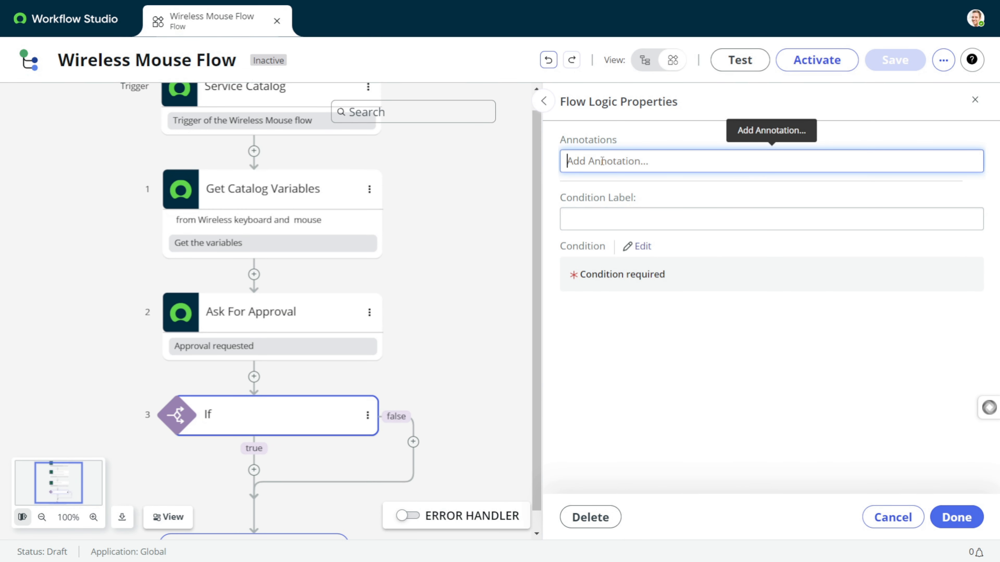
pyautogui.write('Check if')
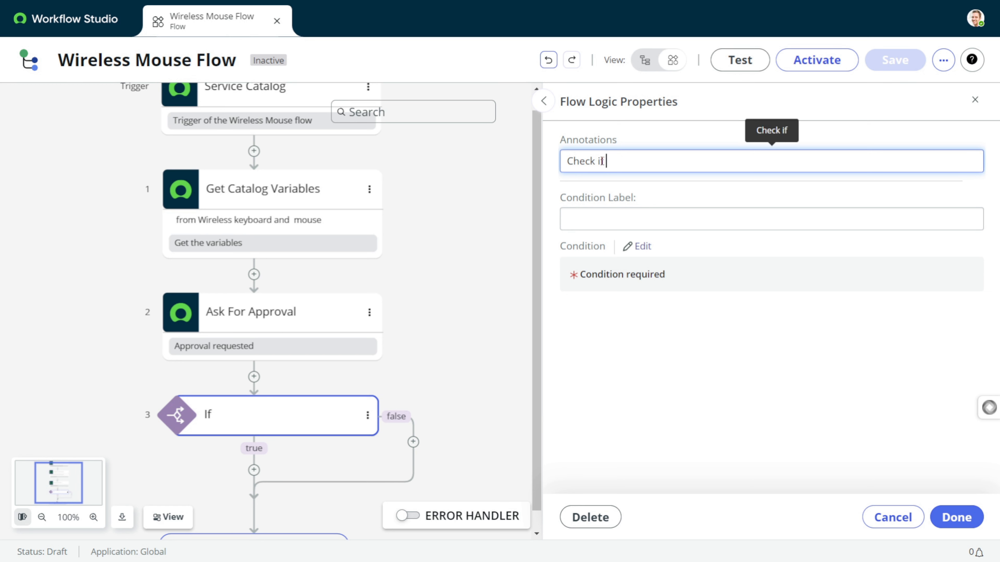
pyautogui.write(' approved')
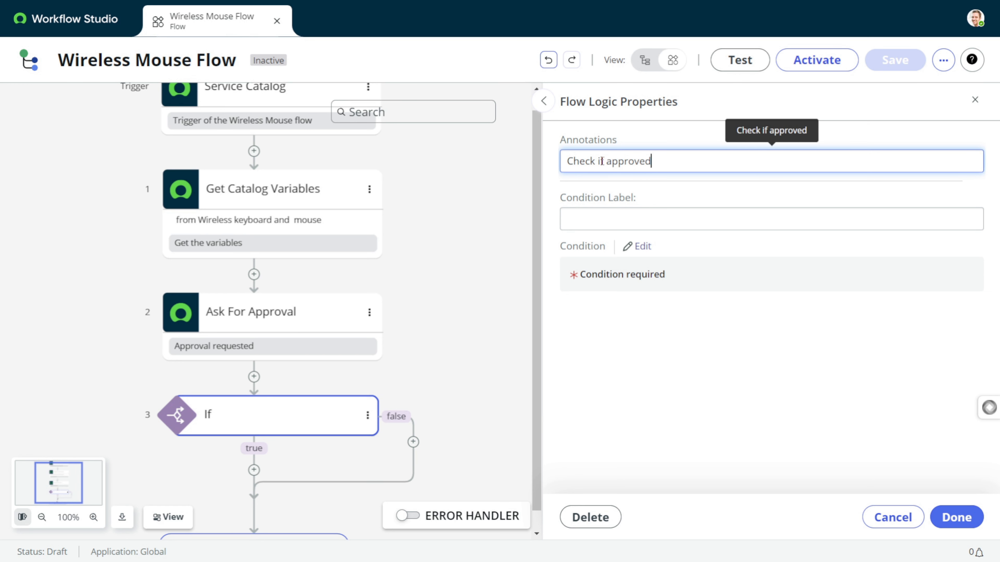
pyautogui.click(636, 328)
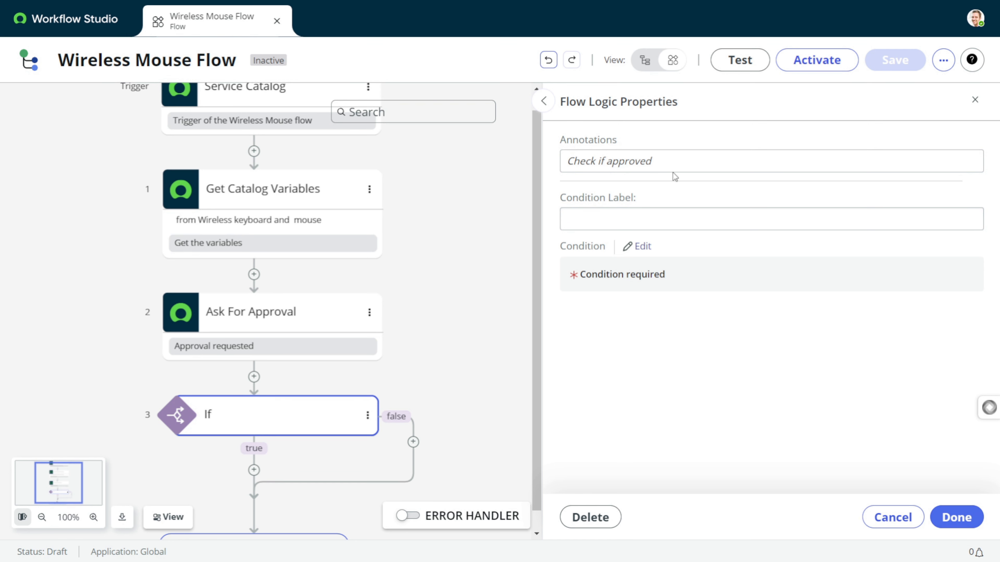
pyautogui.click(664, 159)
pyautogui.click(486, 150)
pyautogui.click(637, 216)
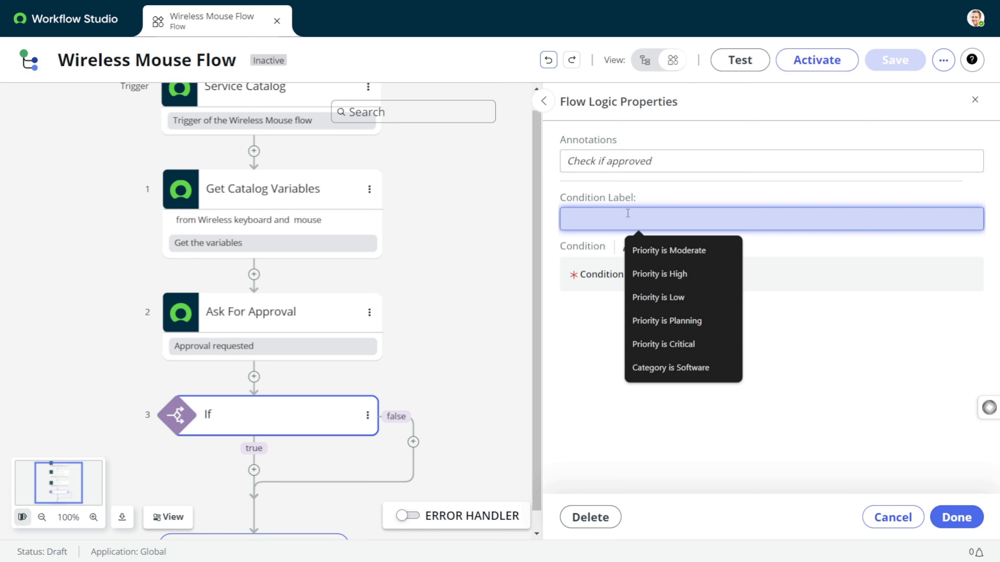
pyautogui.write('https://dev122368.service-now.com/')
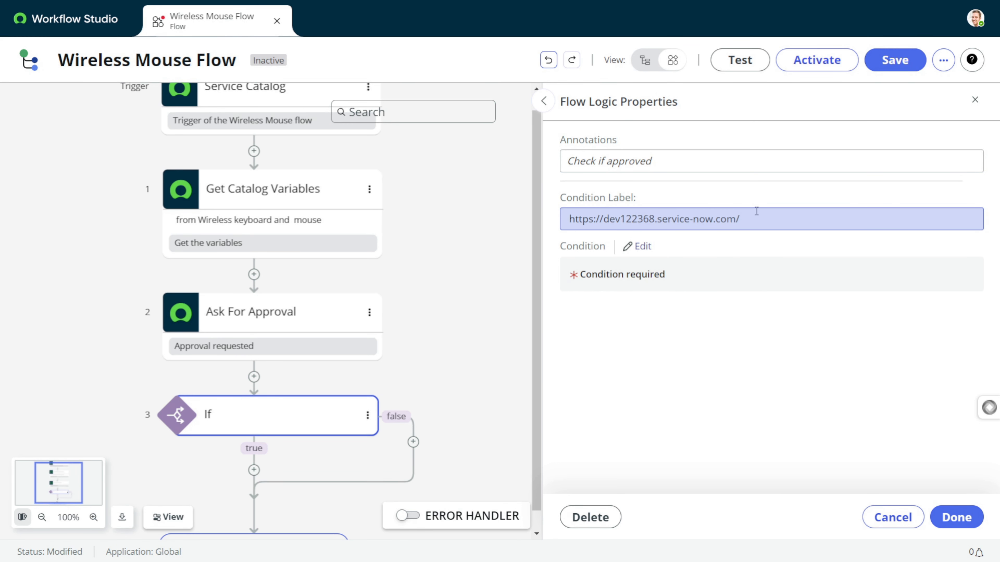
pyautogui.click(407, 209)
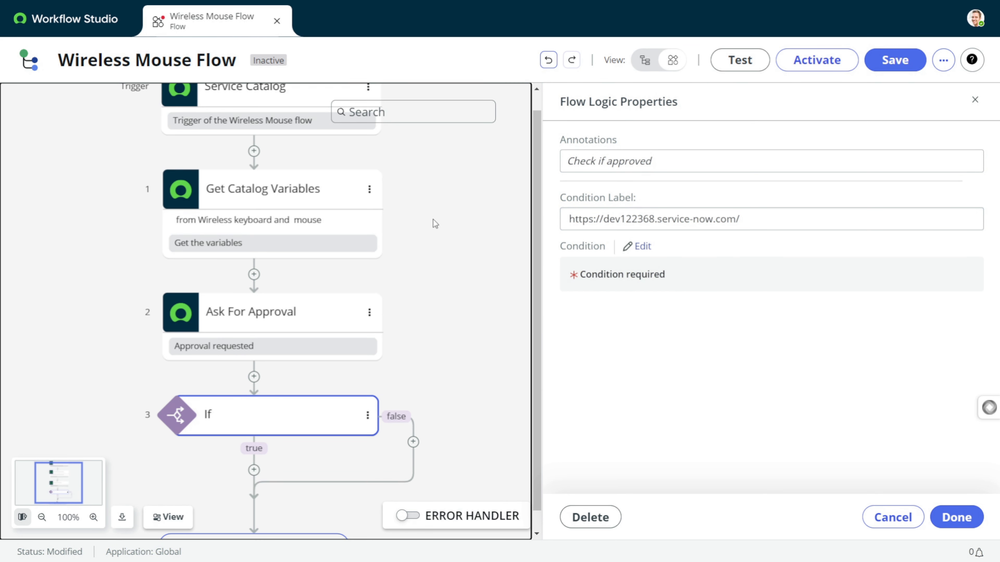
# - Replace the URL in the If node's condition label with "Approval chcek"
pyautogui.click(756, 214)
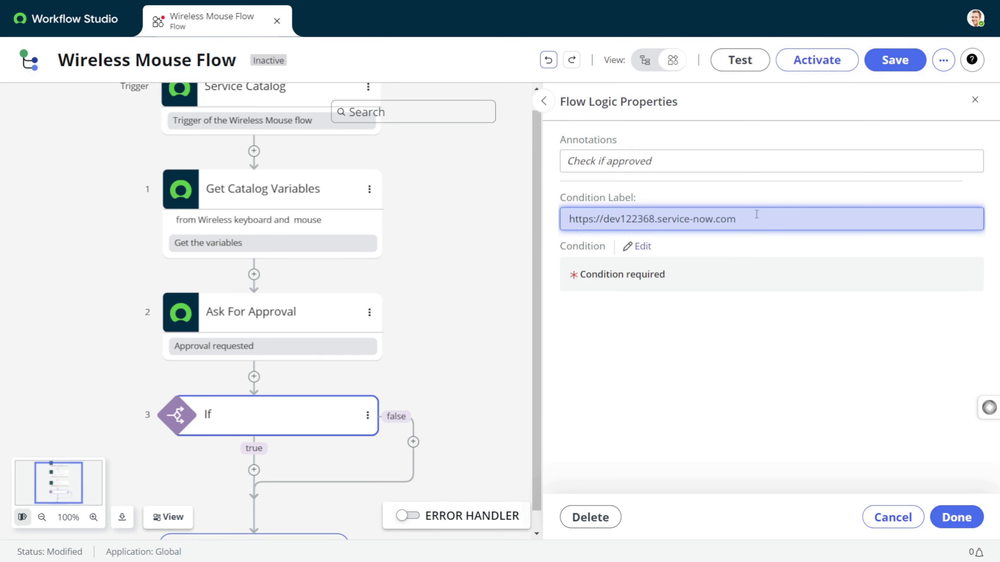
pyautogui.press('BackSpace')
pyautogui.press('BackSpace')
pyautogui.press('BackSpace')
pyautogui.press('BackSpace')
pyautogui.press('BackSpace')
pyautogui.press('BackSpace')
pyautogui.press('BackSpace')
pyautogui.press('BackSpace')
pyautogui.press('BackSpace')
pyautogui.press('BackSpace')
pyautogui.press('BackSpace')
pyautogui.press('BackSpace')
pyautogui.press('BackSpace')
pyautogui.press('BackSpace')
pyautogui.press('BackSpace')
pyautogui.press('BackSpace')
pyautogui.press('BackSpace')
pyautogui.press('BackSpace')
pyautogui.press('BackSpace')
pyautogui.press('BackSpace')
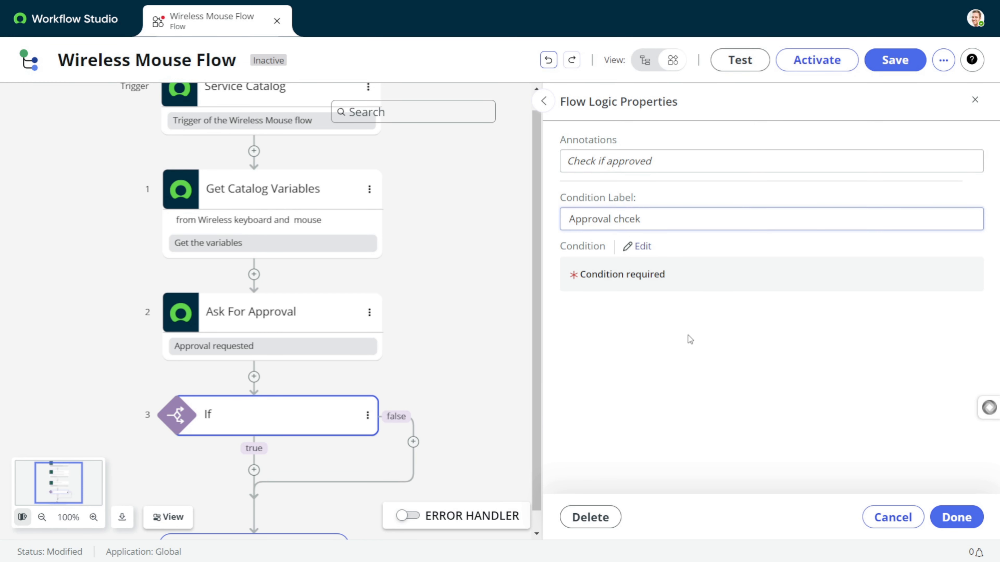
# - Set the If condition to the Ask For Approval action's Approval State is Approved and finish editing the node
pyautogui.click(638, 246)
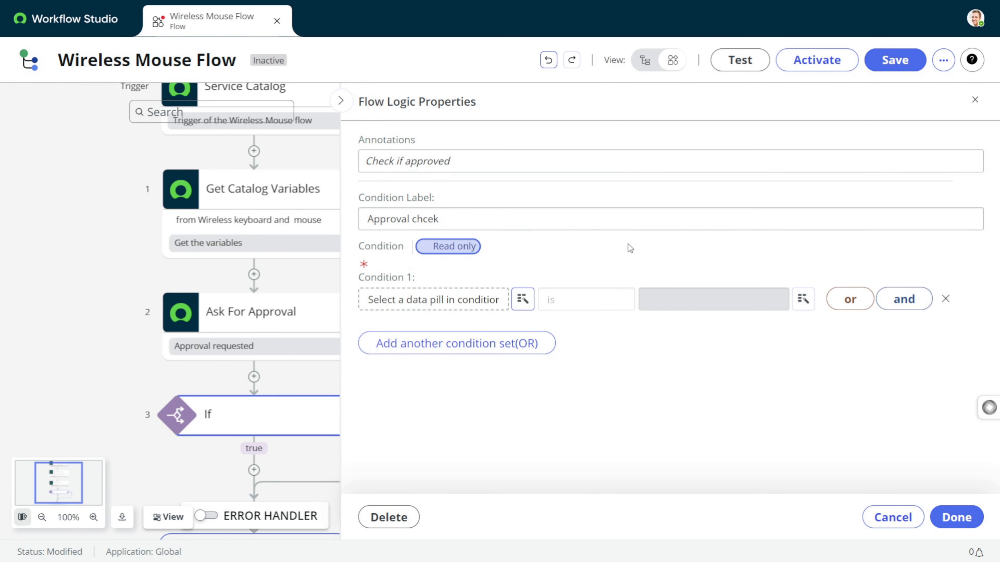
pyautogui.click(516, 306)
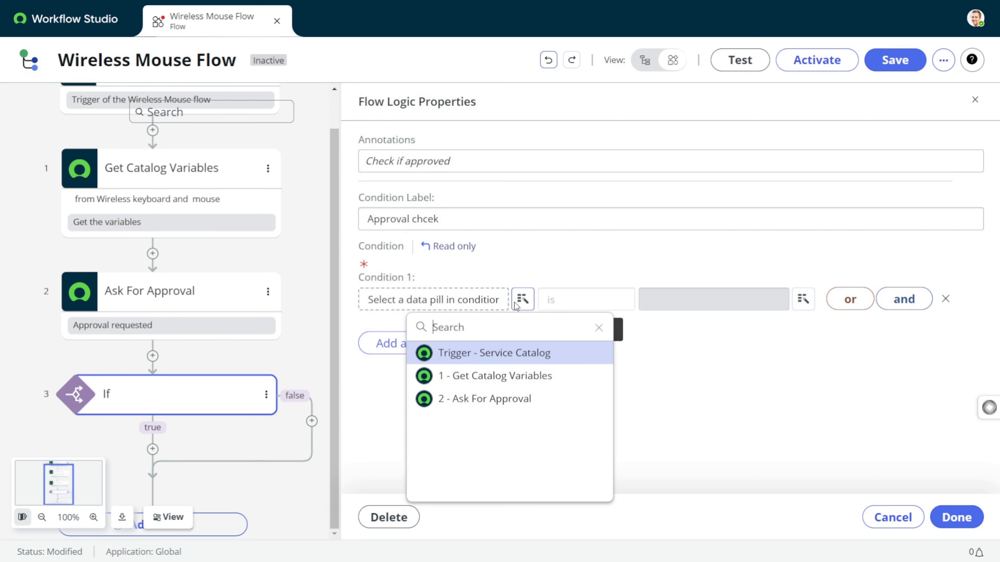
pyautogui.click(499, 408)
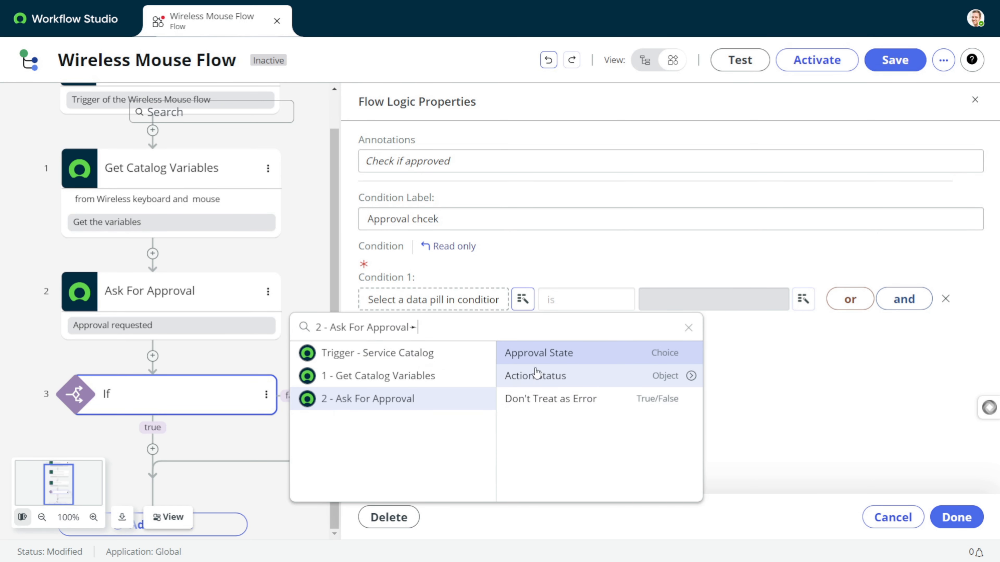
pyautogui.click(666, 354)
pyautogui.click(698, 301)
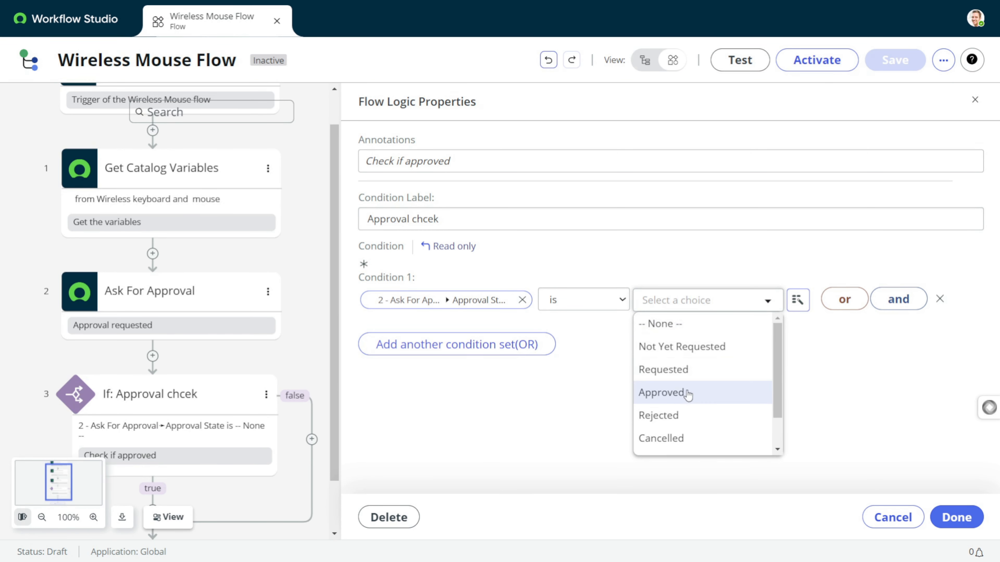
pyautogui.click(684, 398)
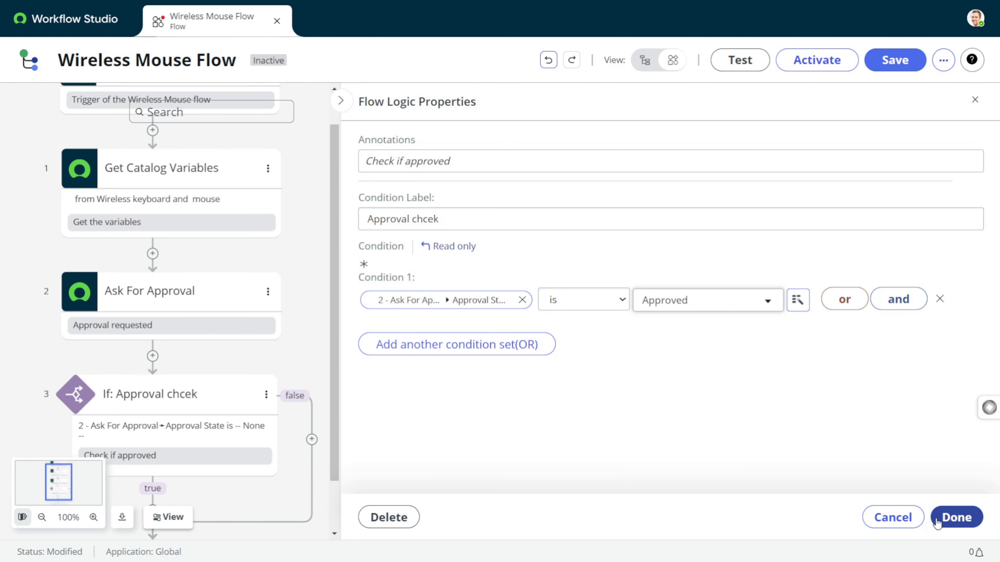
pyautogui.click(956, 517)
# - Add a Create Catalog Task action on the true branch of the If node, searching the actions for "catalog"
pyautogui.scroll(-2, 545, 260)
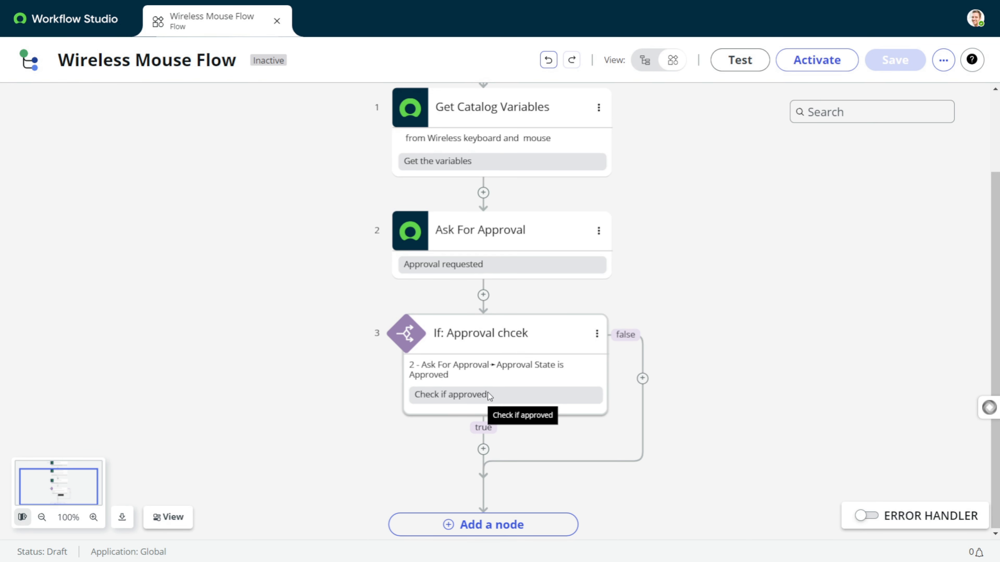
pyautogui.click(484, 449)
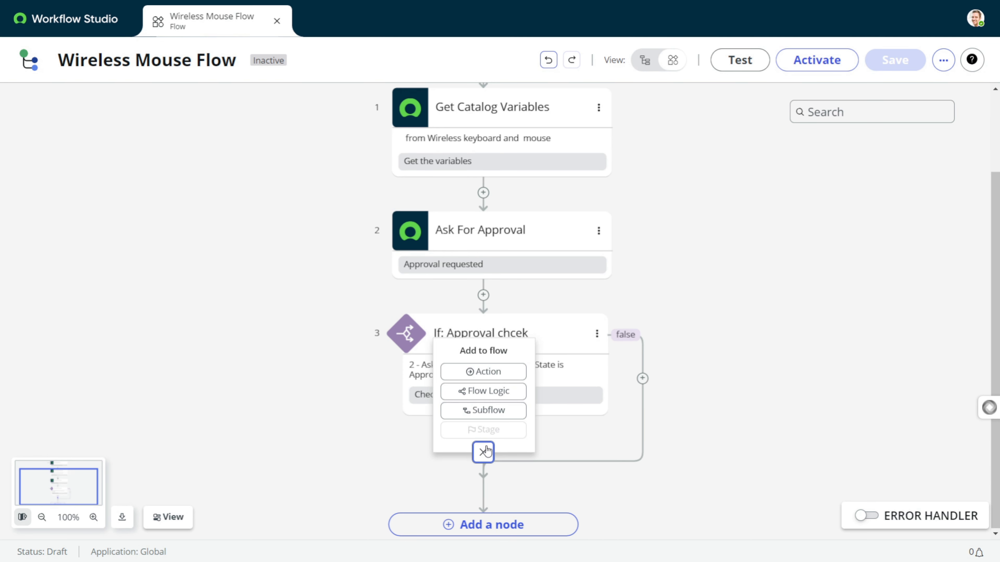
pyautogui.click(494, 375)
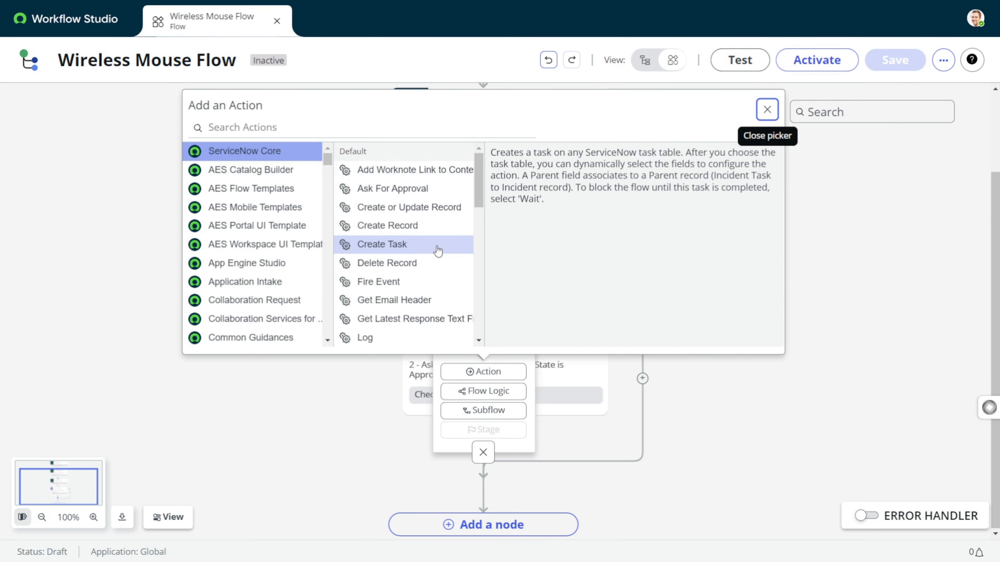
pyautogui.click(373, 127)
pyautogui.write('catalog')
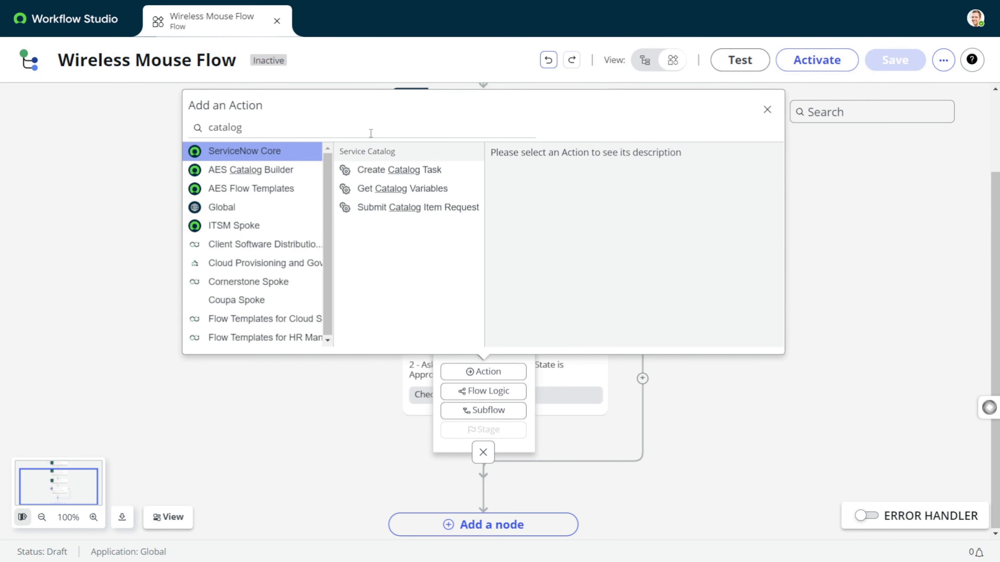
pyautogui.click(391, 169)
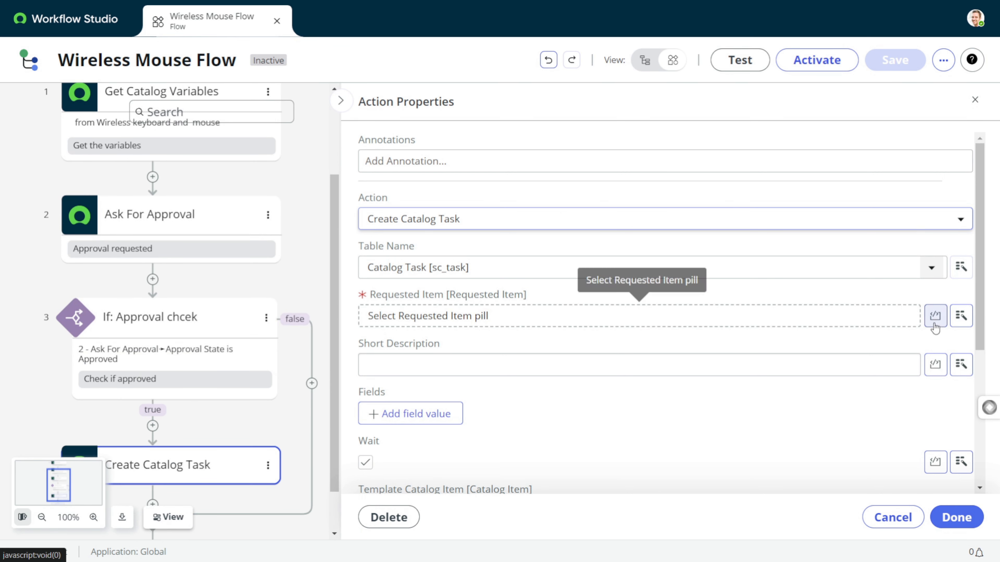
# - Map the task's Requested Item to the trigger's Requested Item record and its Short Description to the justification catalog variable
pyautogui.click(961, 315)
pyautogui.click(881, 374)
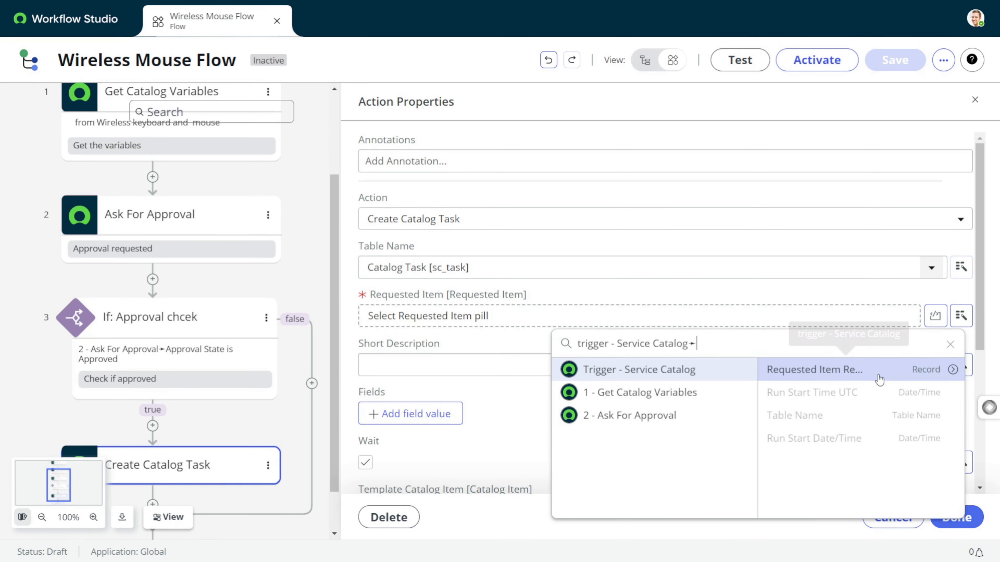
pyautogui.click(868, 369)
pyautogui.click(474, 360)
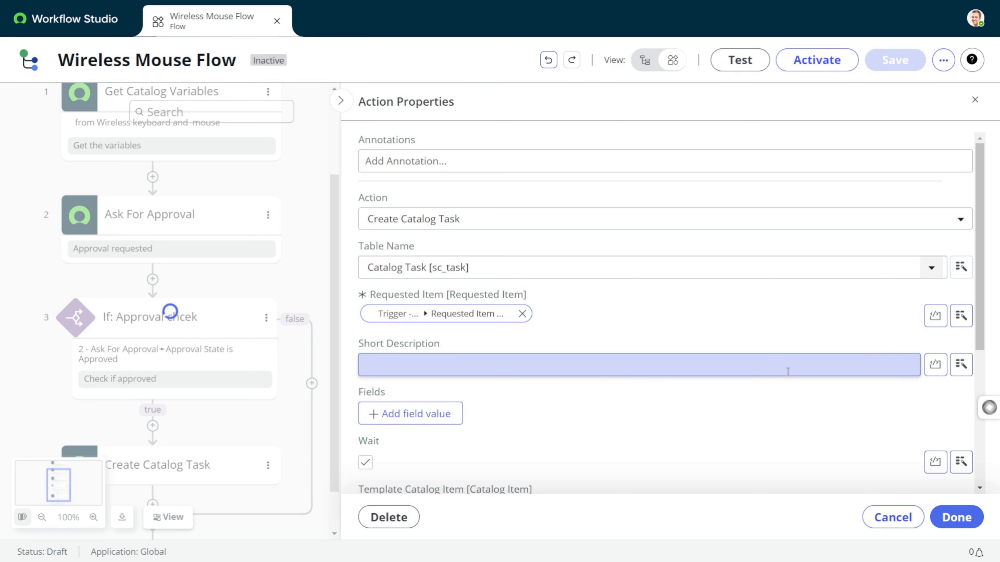
pyautogui.click(961, 370)
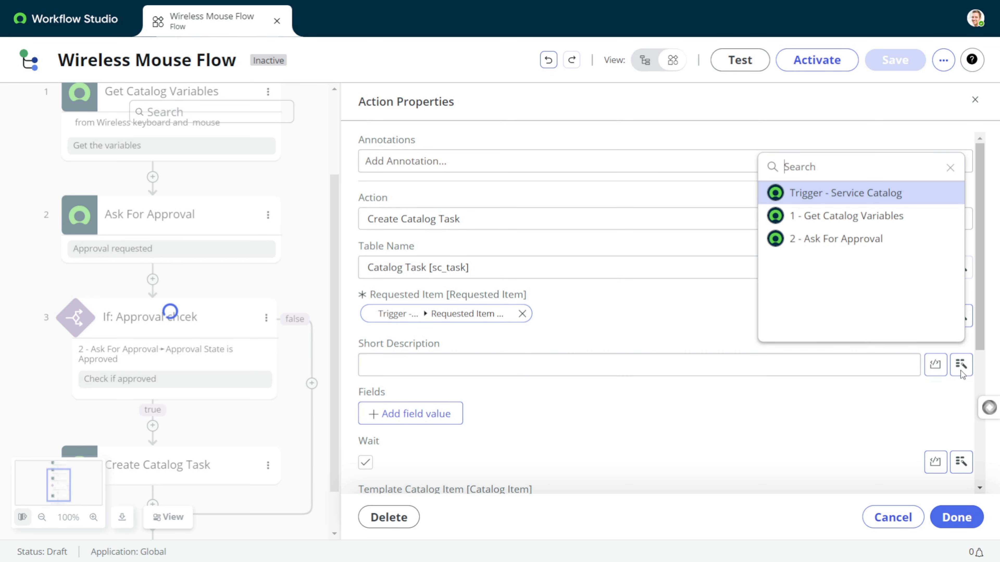
pyautogui.click(873, 215)
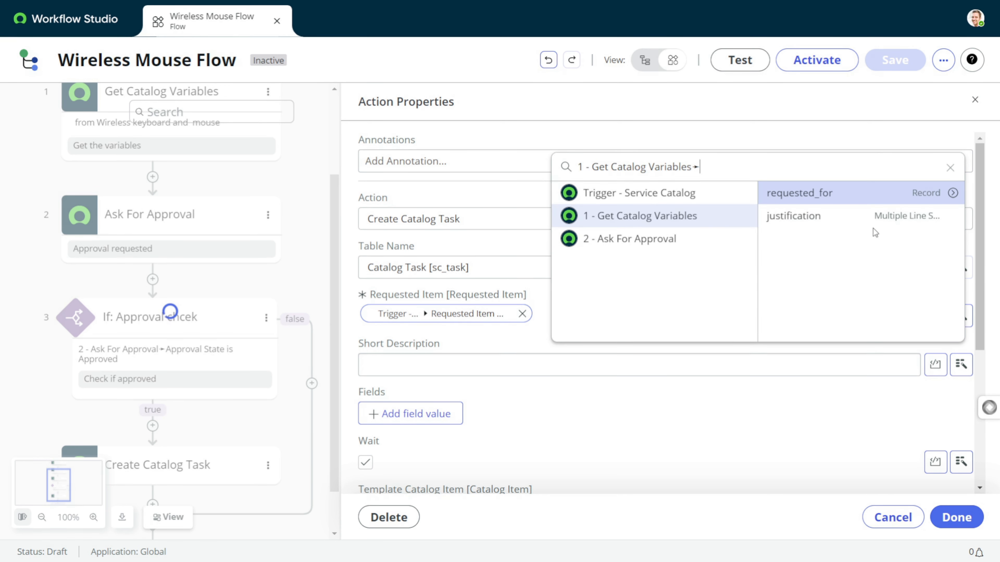
pyautogui.click(873, 215)
# - Set the catalog task's Template Catalog Item to "Wireless keyboard and mouse"
pyautogui.scroll(-5, 643, 423)
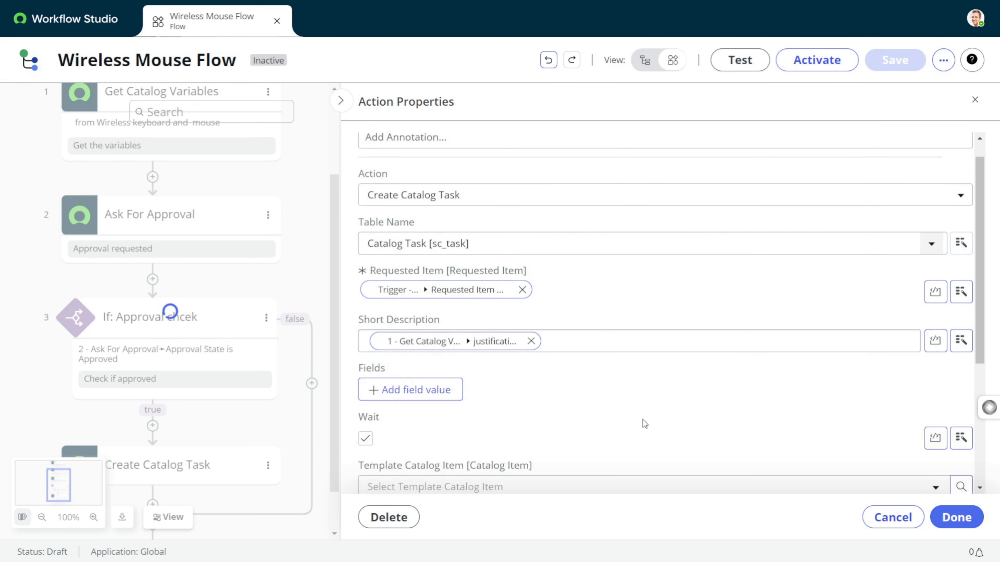
pyautogui.scroll(-1, 502, 367)
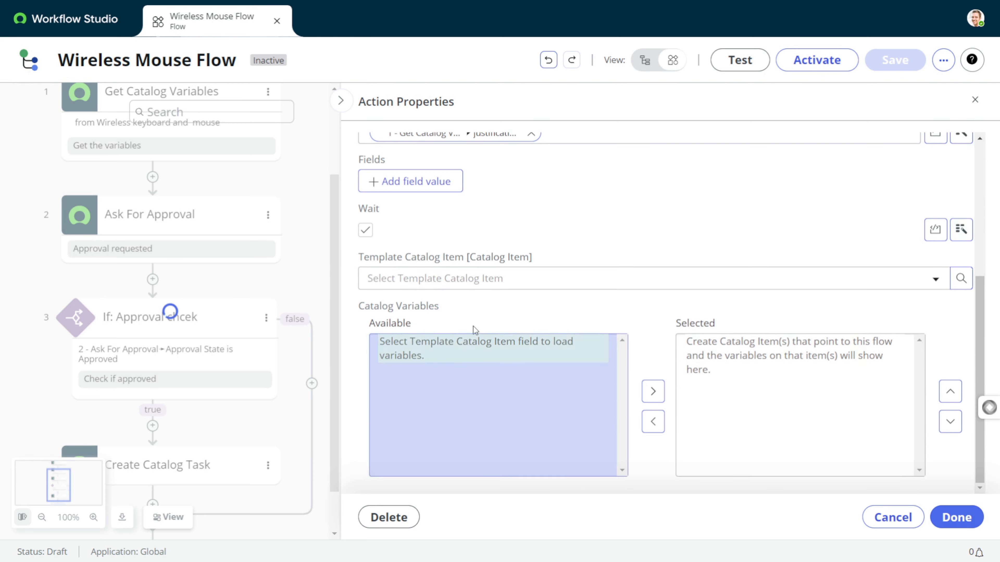
pyautogui.click(453, 277)
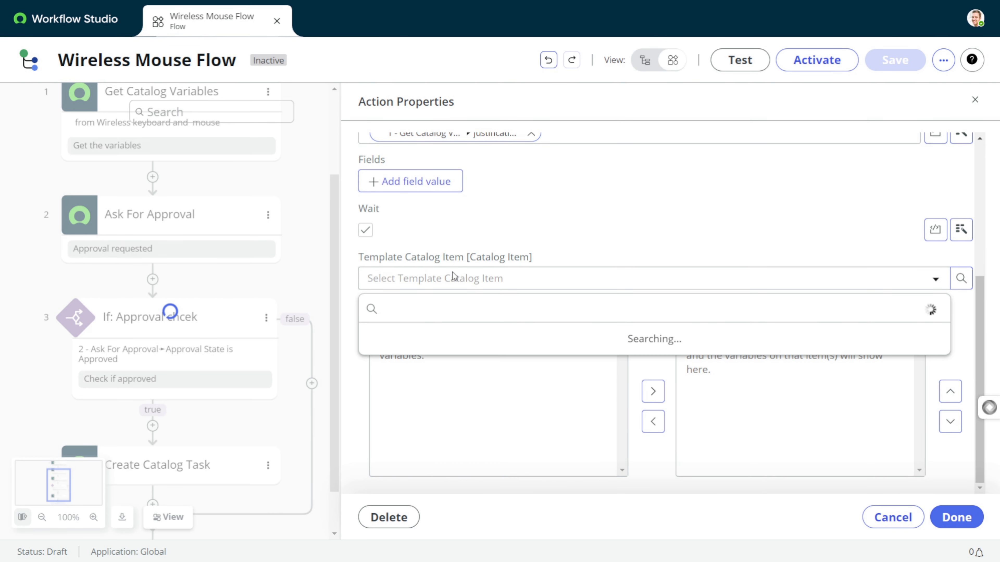
pyautogui.write('wire')
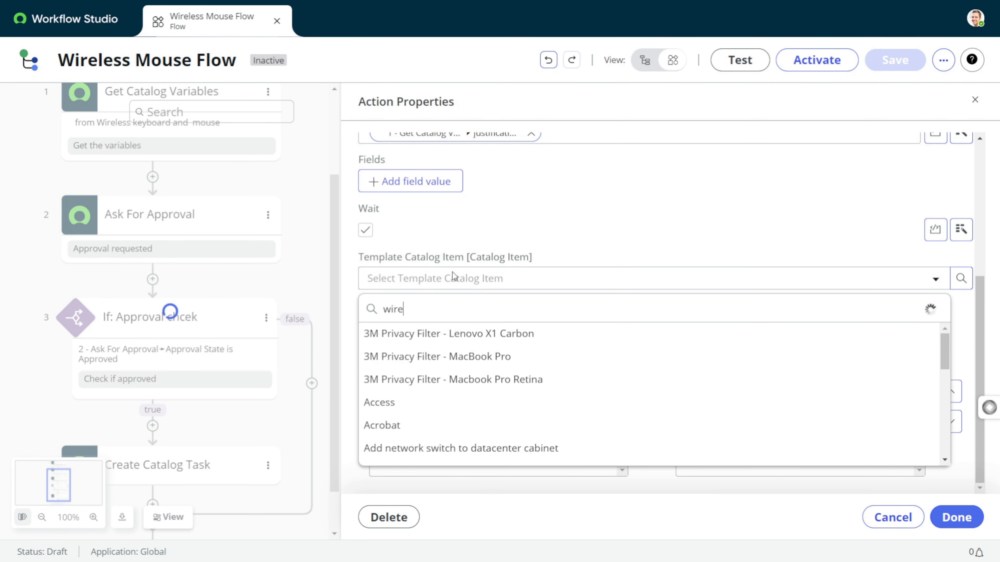
pyautogui.click(442, 335)
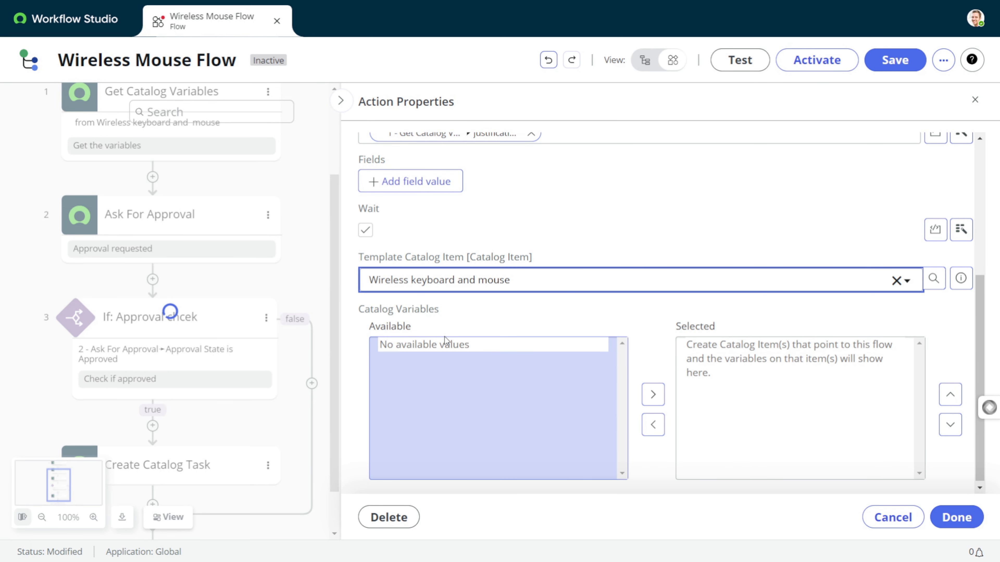
# - Add the requested_for and justification catalog variables to the task's selected variables
pyautogui.click(496, 346)
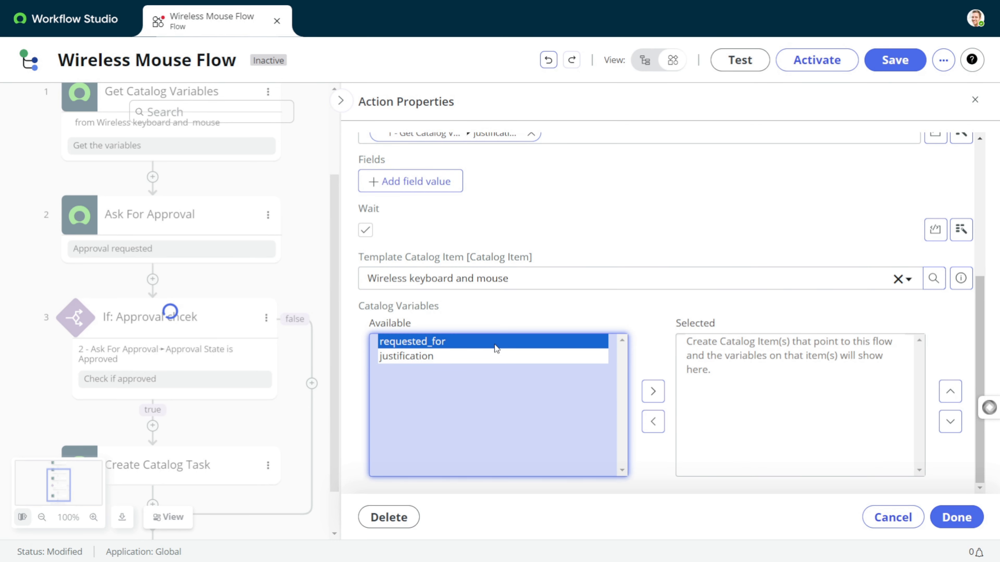
pyautogui.keyDown('shift'); pyautogui.click(485, 362); pyautogui.keyUp('shift')
pyautogui.click(652, 391)
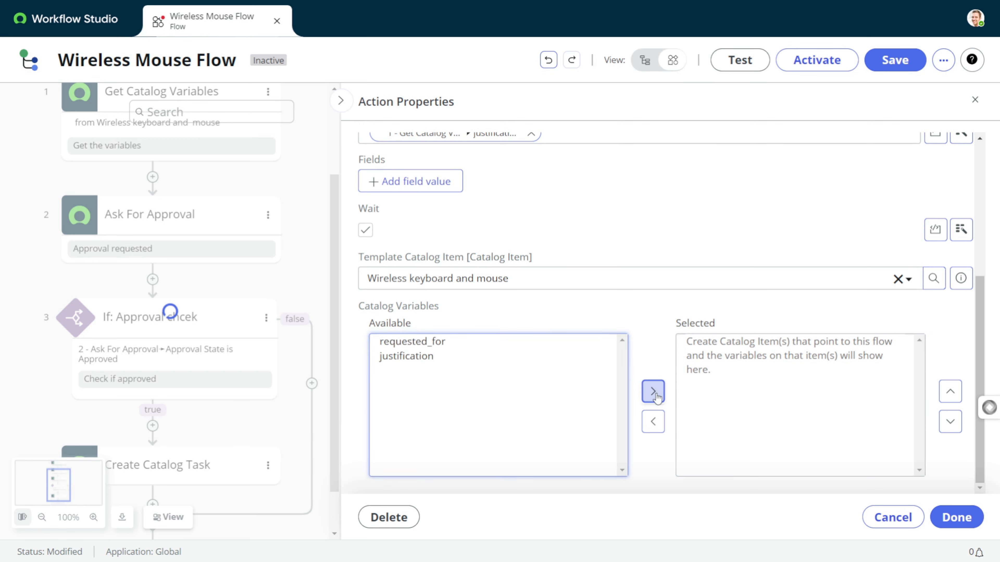
# - Annotate the Create Catalog Task action with "Create a catalog task" and finish editing it
pyautogui.scroll(5, 496, 214)
pyautogui.click(474, 159)
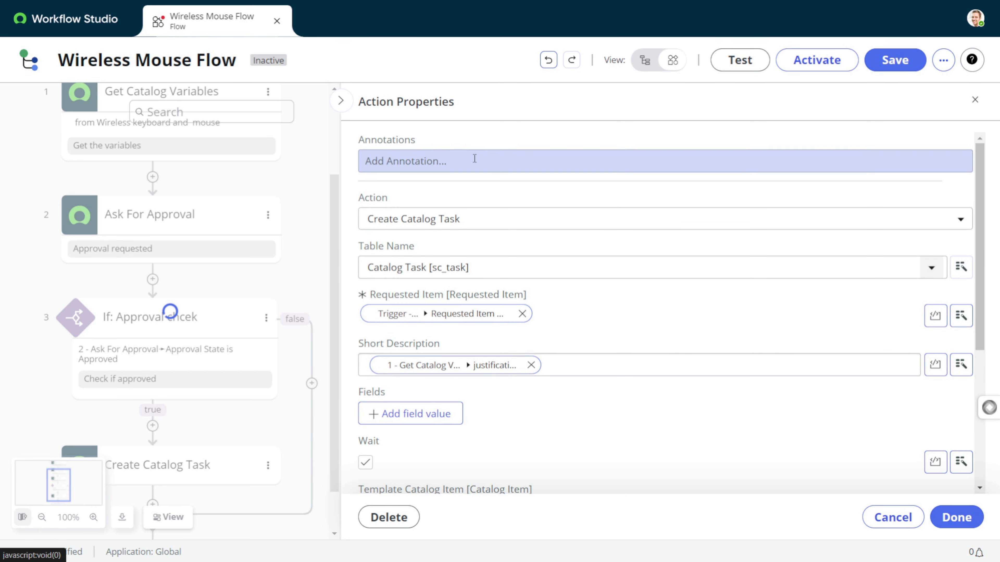
pyautogui.write('Create')
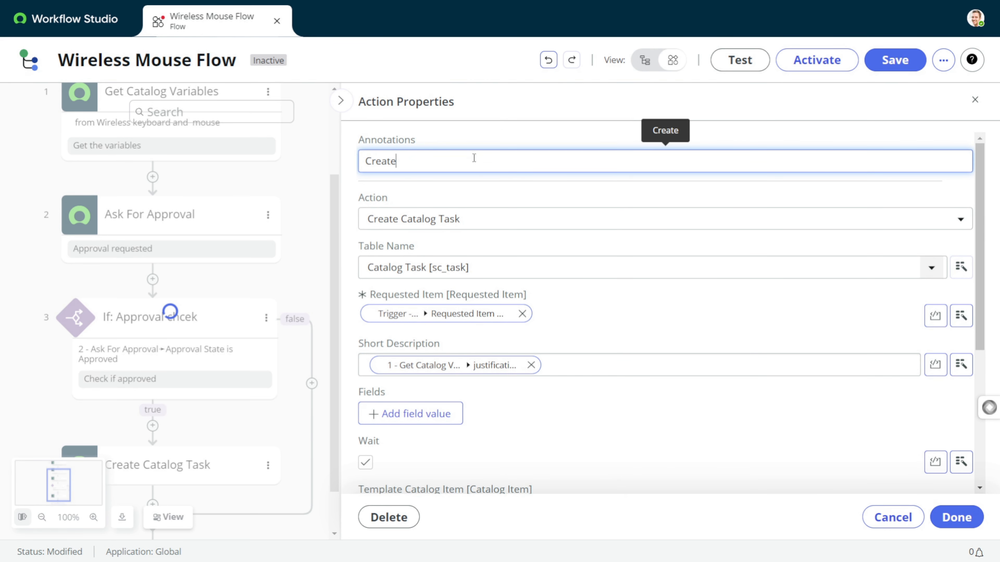
pyautogui.write(' a catalo')
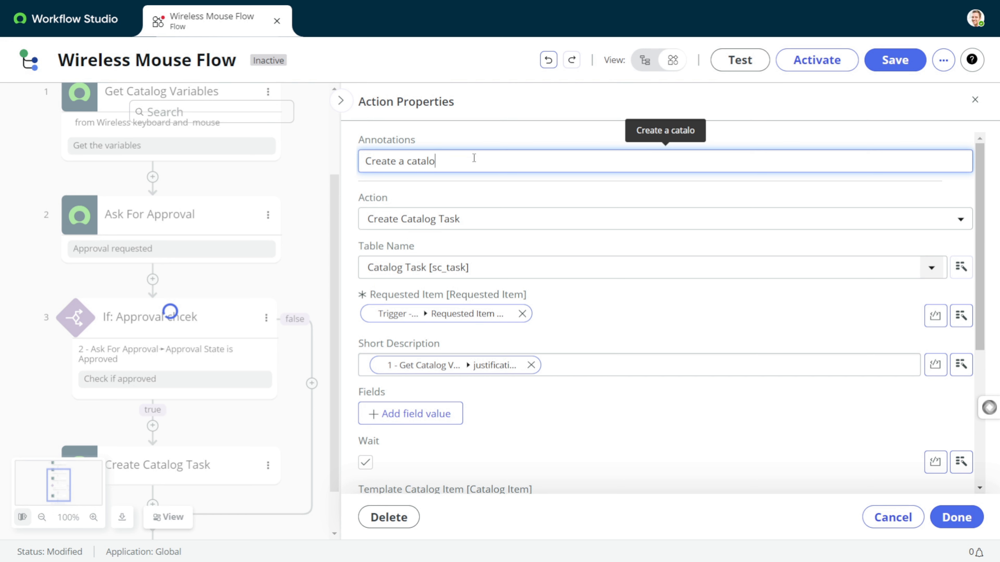
pyautogui.write('g tas')
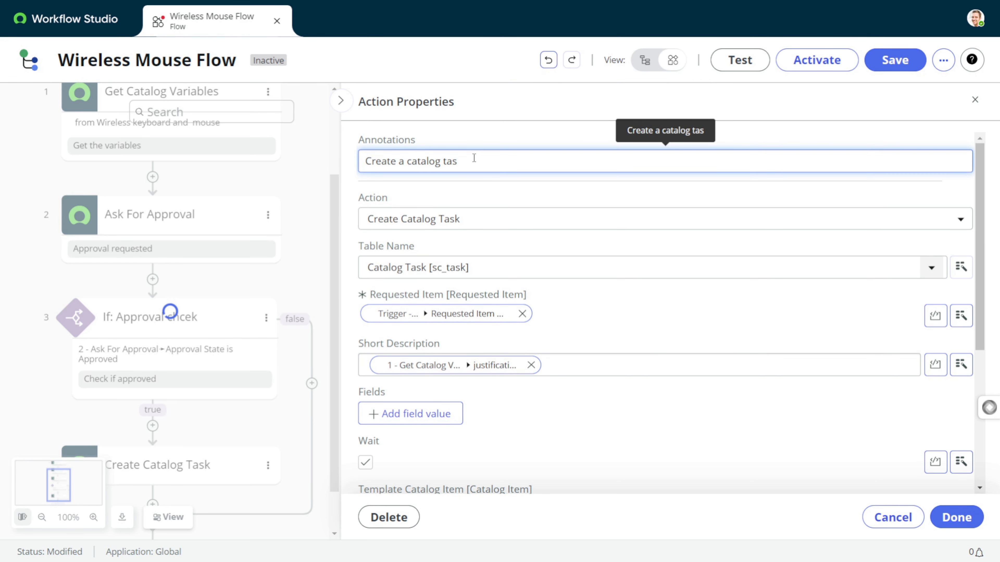
pyautogui.write('k')
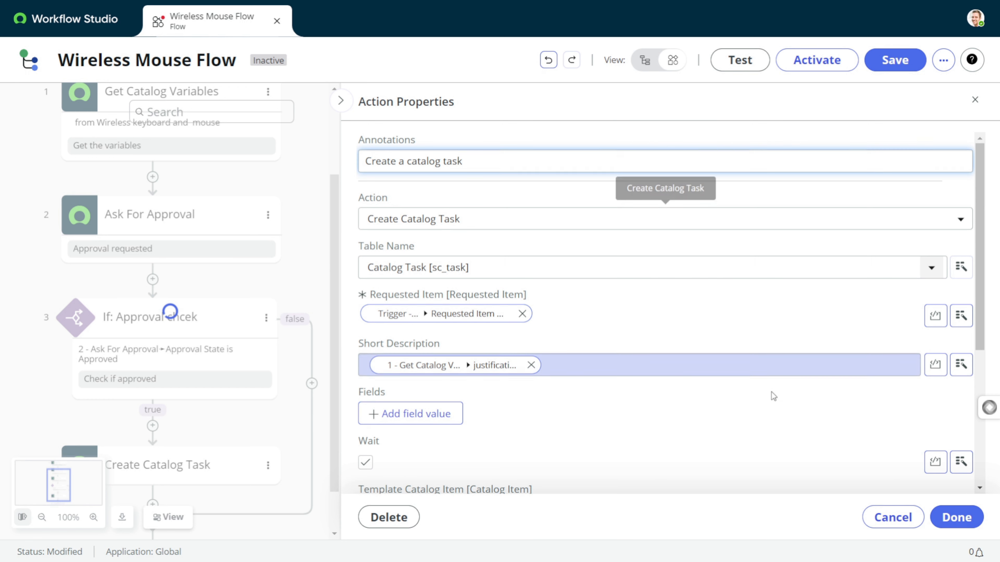
pyautogui.click(937, 518)
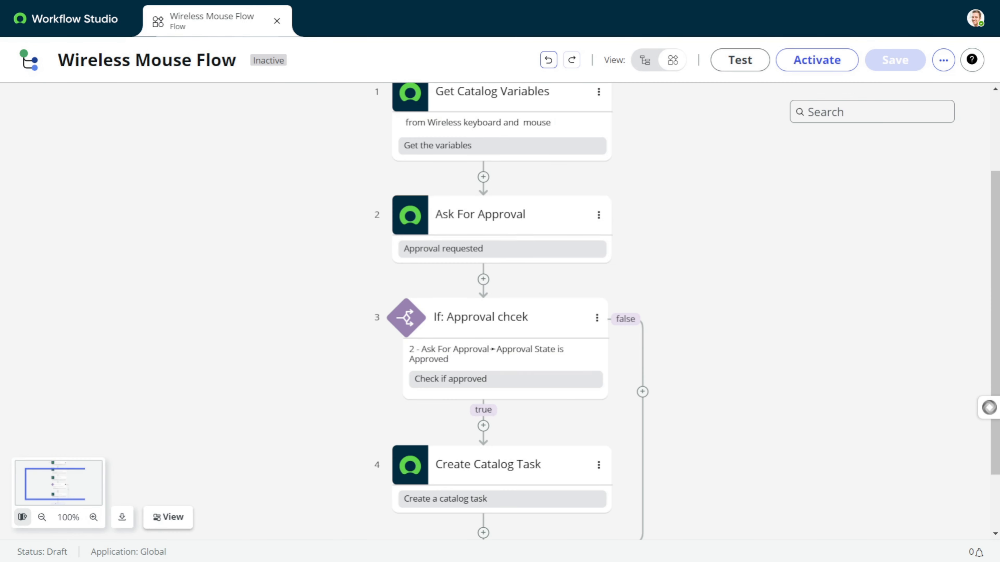
# - Reopen the Create Catalog Task action to examine its properties at narrow and wide widths, then close it
pyautogui.scroll(-2, 163, 359)
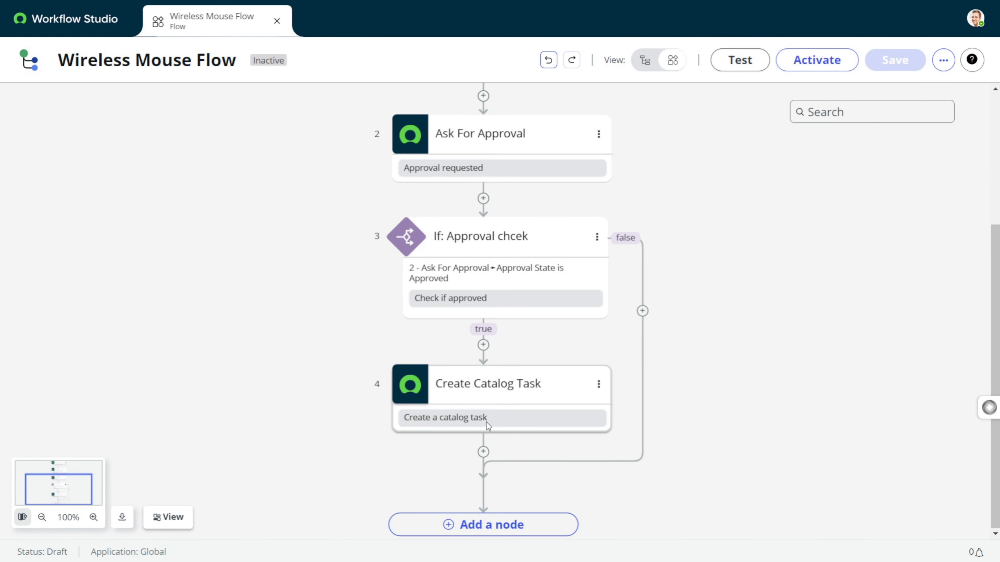
pyautogui.click(515, 388)
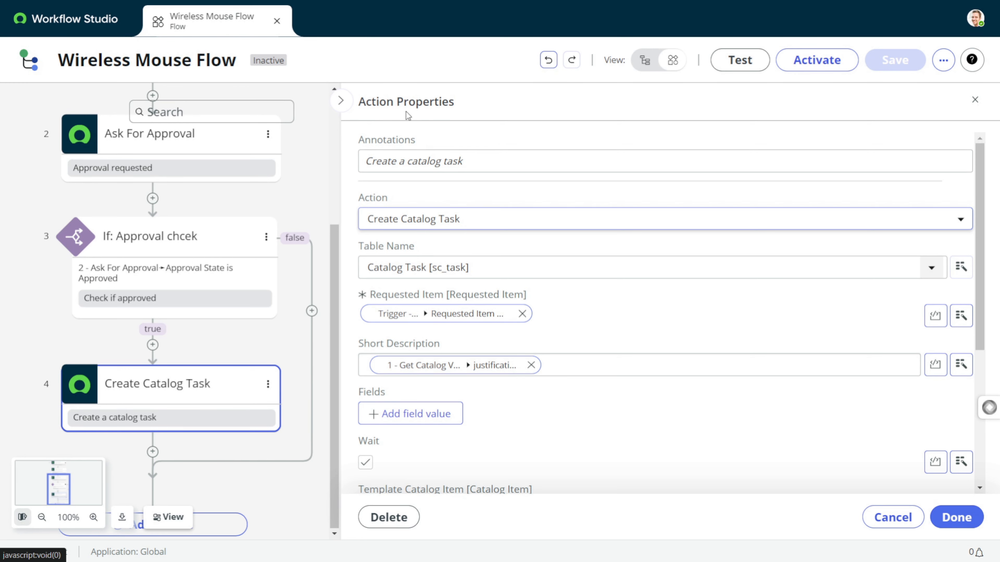
pyautogui.click(341, 102)
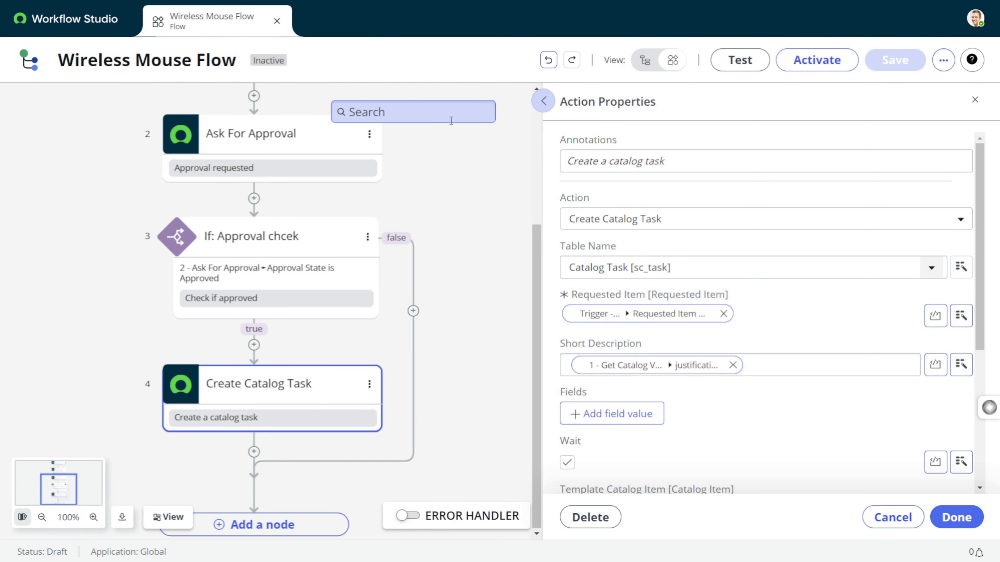
pyautogui.click(549, 102)
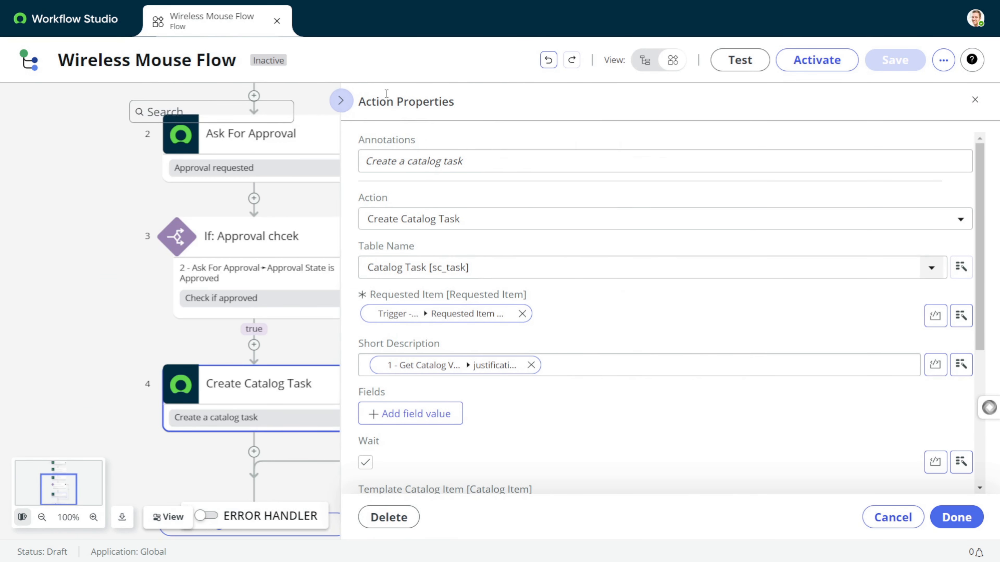
pyautogui.click(341, 101)
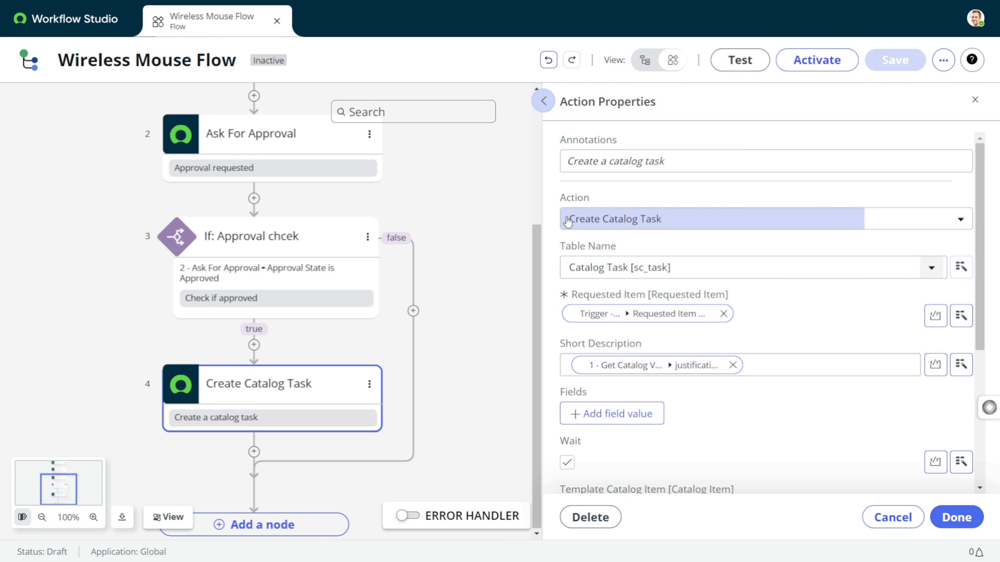
pyautogui.click(544, 112)
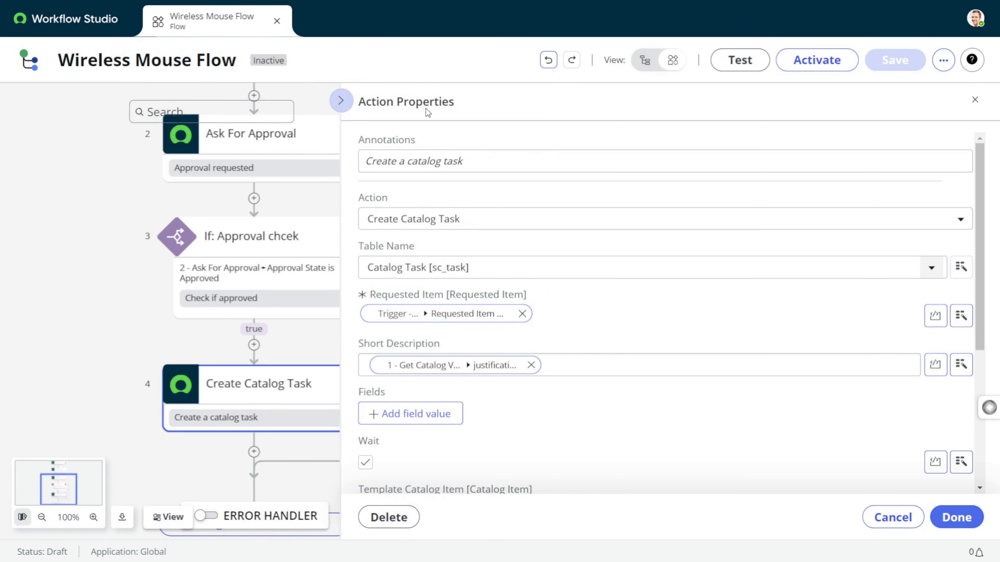
pyautogui.click(343, 102)
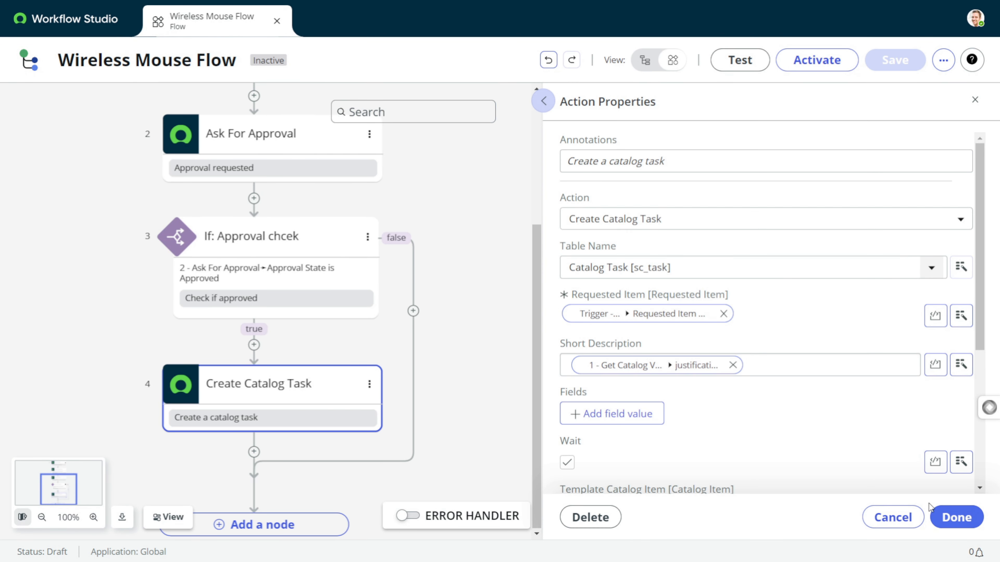
pyautogui.click(956, 517)
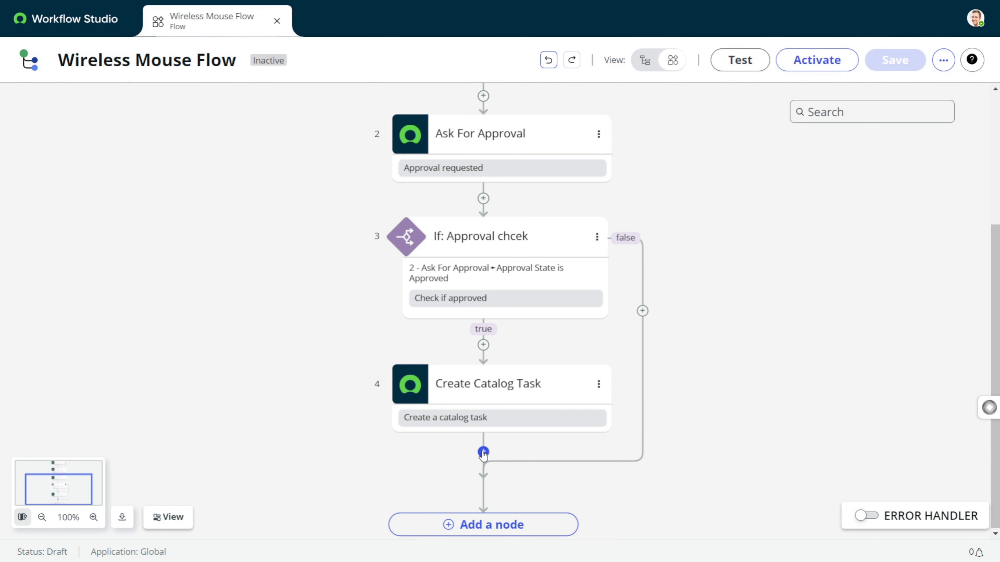
# - Add a Wait For Condition action after Create Catalog Task in the approved branch
pyautogui.click(483, 453)
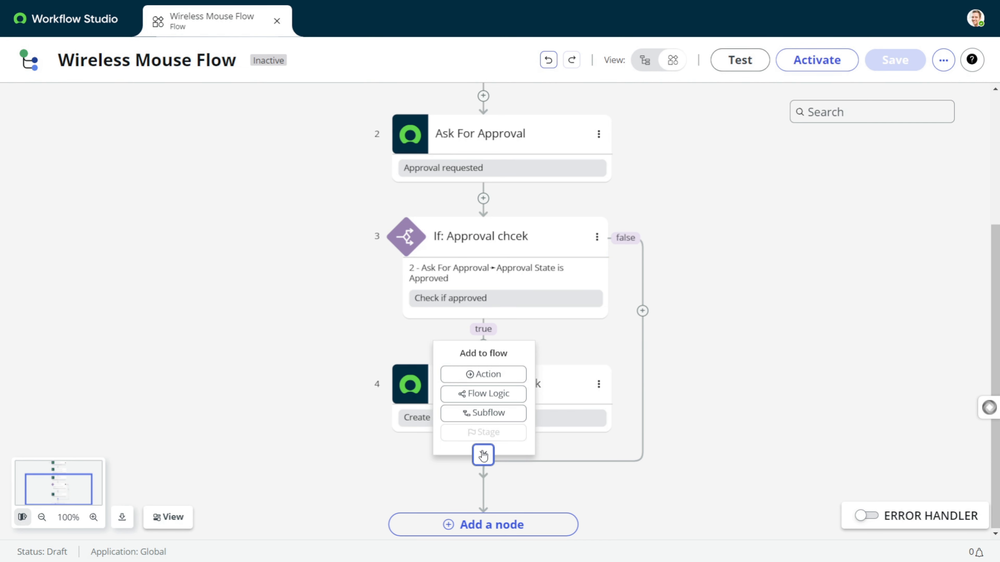
pyautogui.click(501, 380)
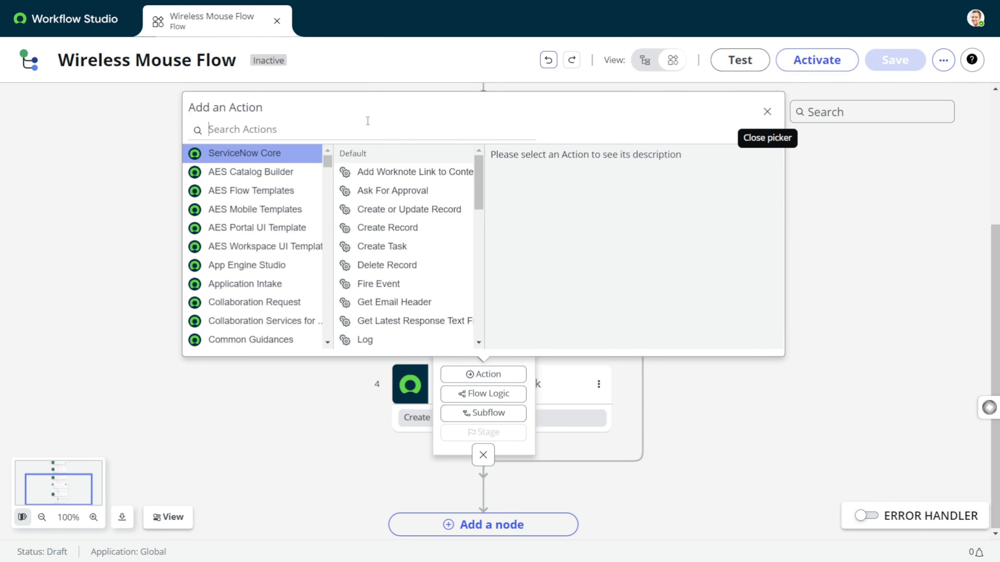
pyautogui.write('wai')
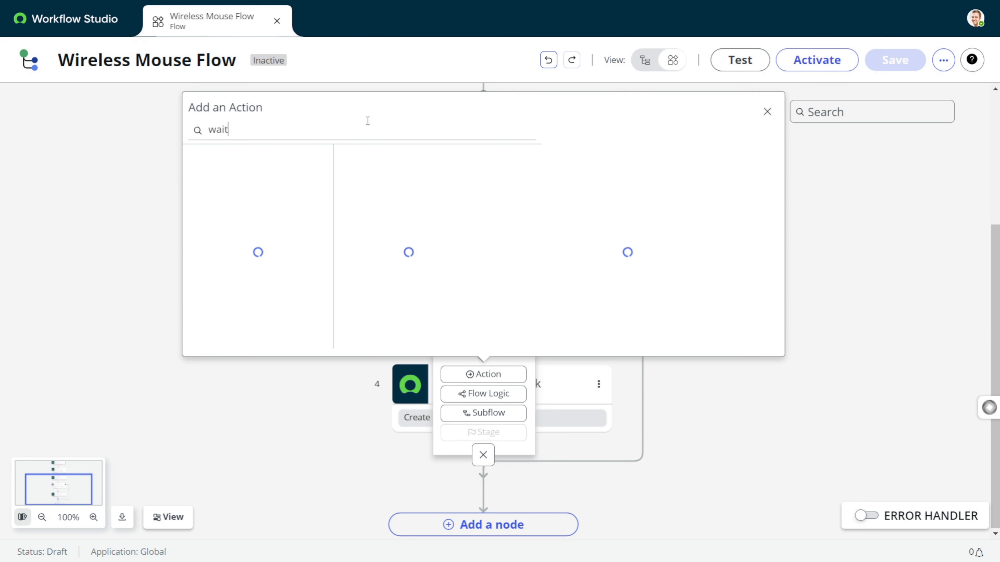
pyautogui.write('t')
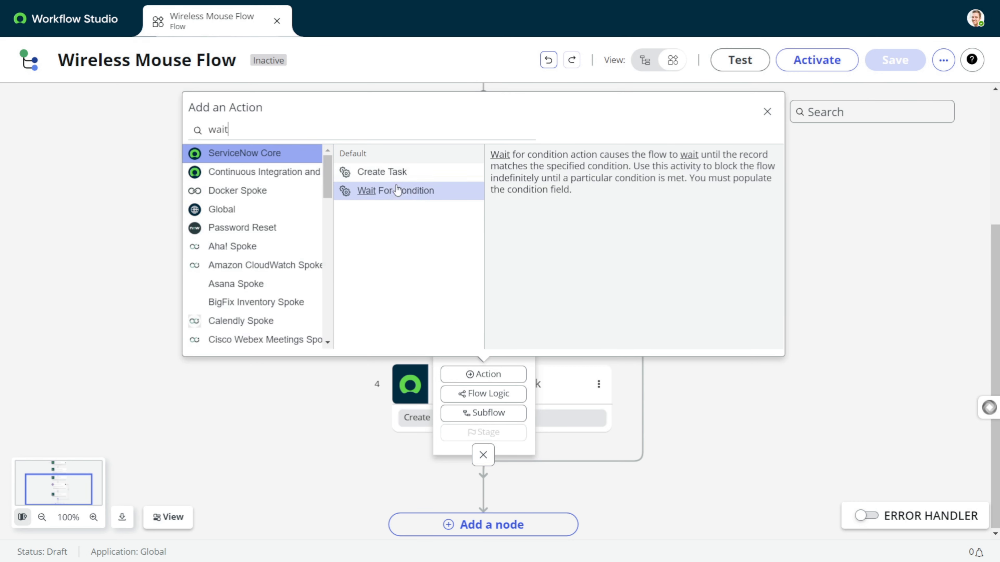
pyautogui.click(398, 189)
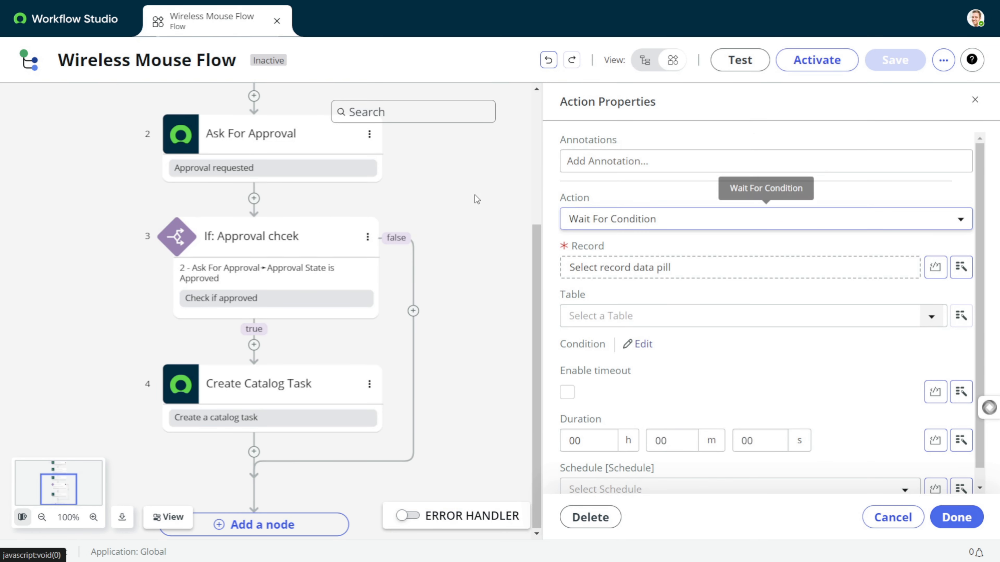
# - Annotate the Wait For Condition action with "Wait for catalog task closure"
pyautogui.click(648, 158)
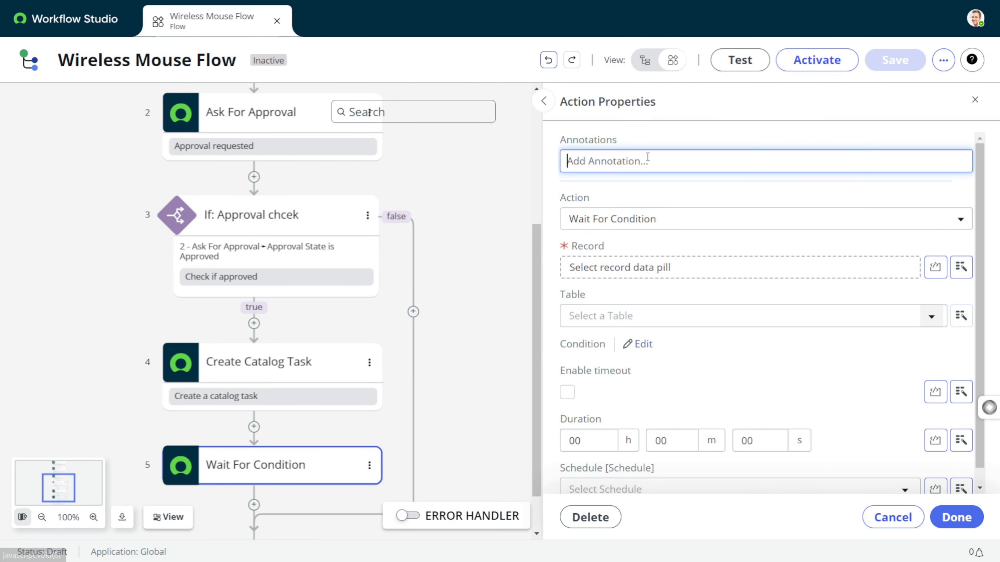
pyautogui.write('Wait fo')
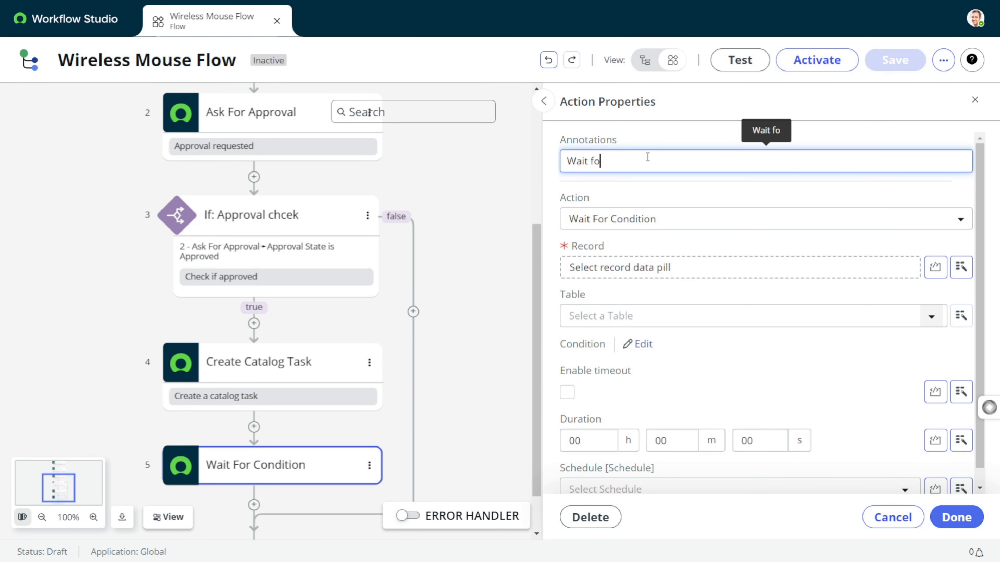
pyautogui.write('r catalog t')
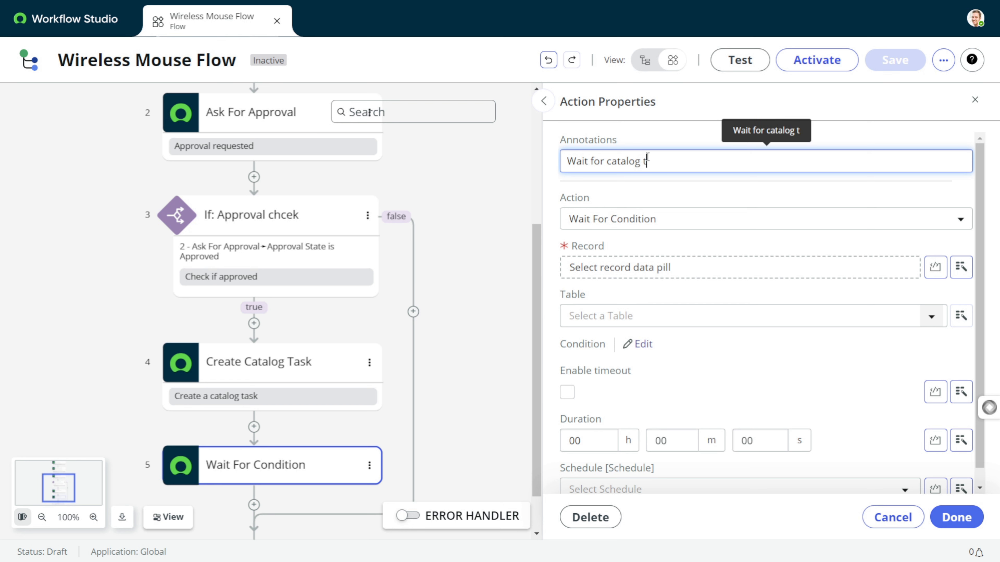
pyautogui.write('ask closure')
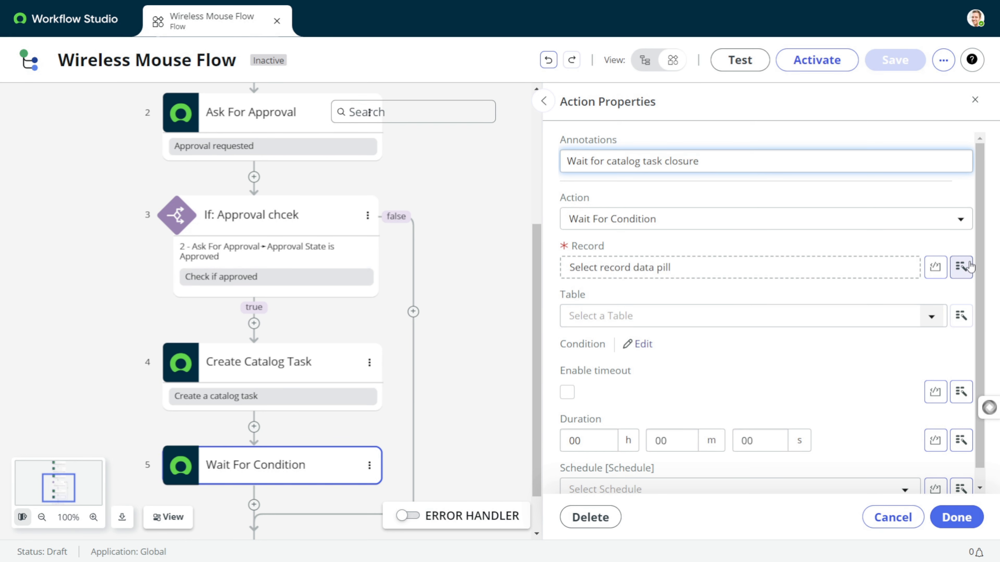
# - Set the Wait For Condition record to the Service Catalog trigger's Requested Item Record
pyautogui.click(960, 267)
pyautogui.click(904, 323)
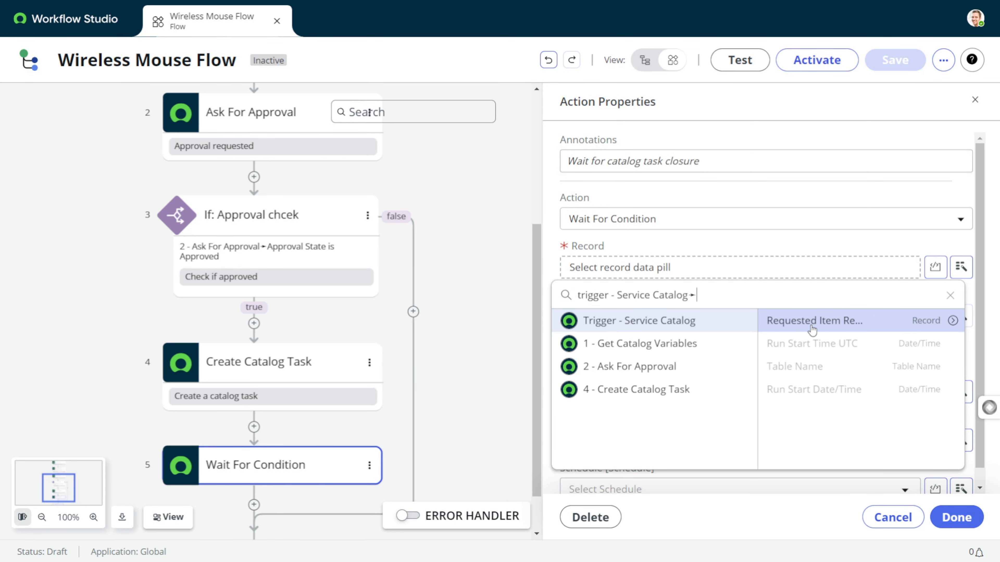
pyautogui.click(862, 326)
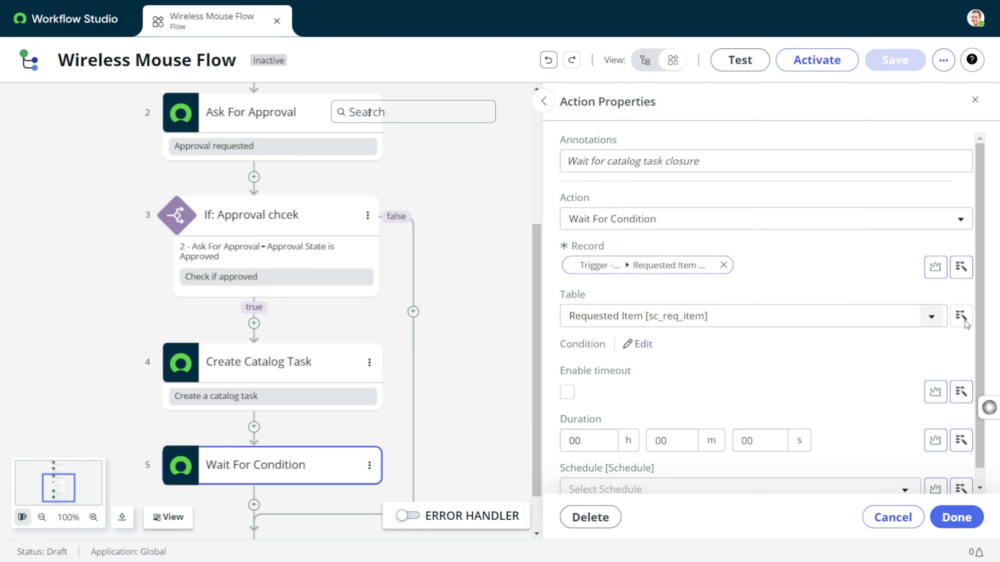
# - Set the Wait For Condition record to the Catalog Task produced by the Create Catalog Task action
pyautogui.click(961, 267)
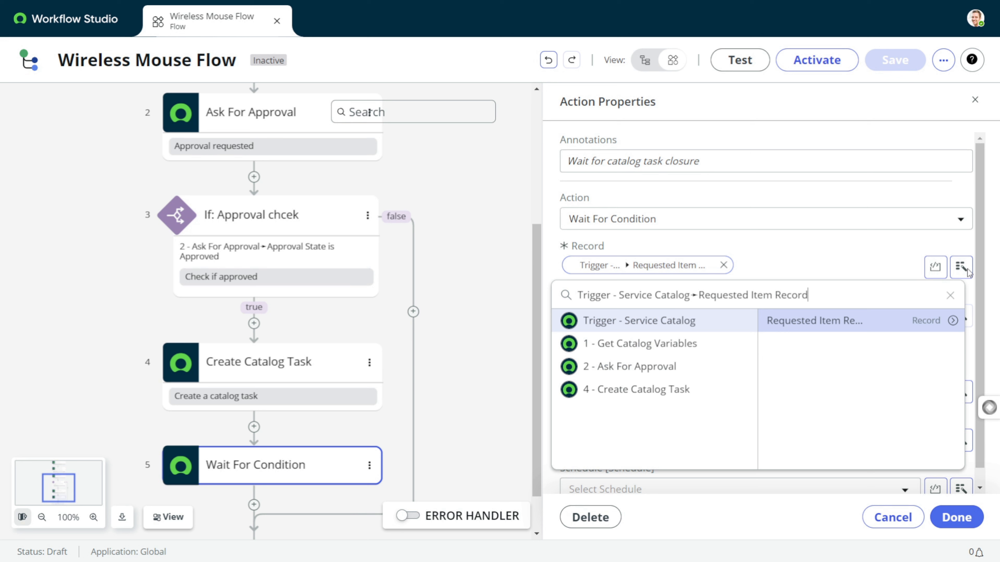
pyautogui.click(700, 388)
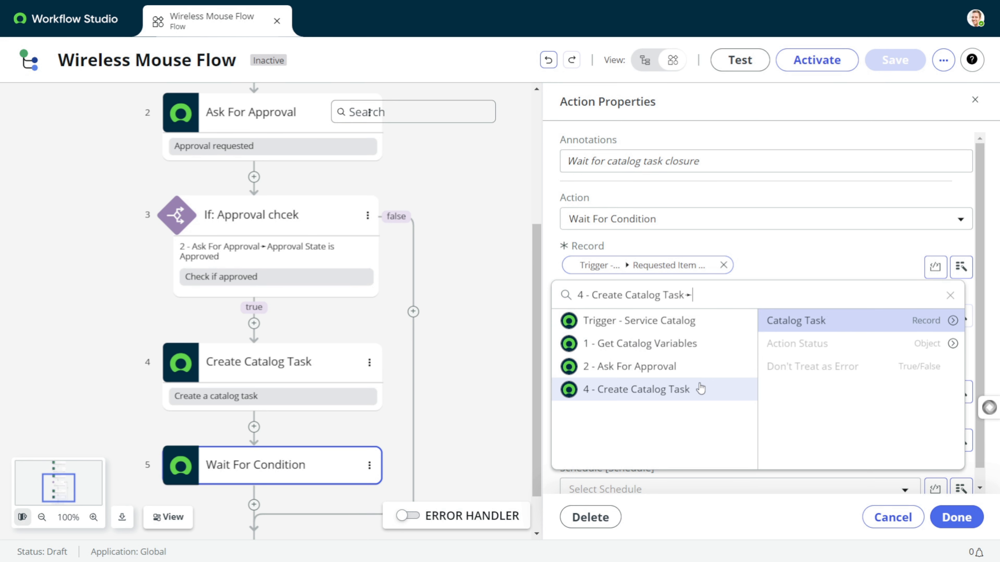
pyautogui.click(807, 330)
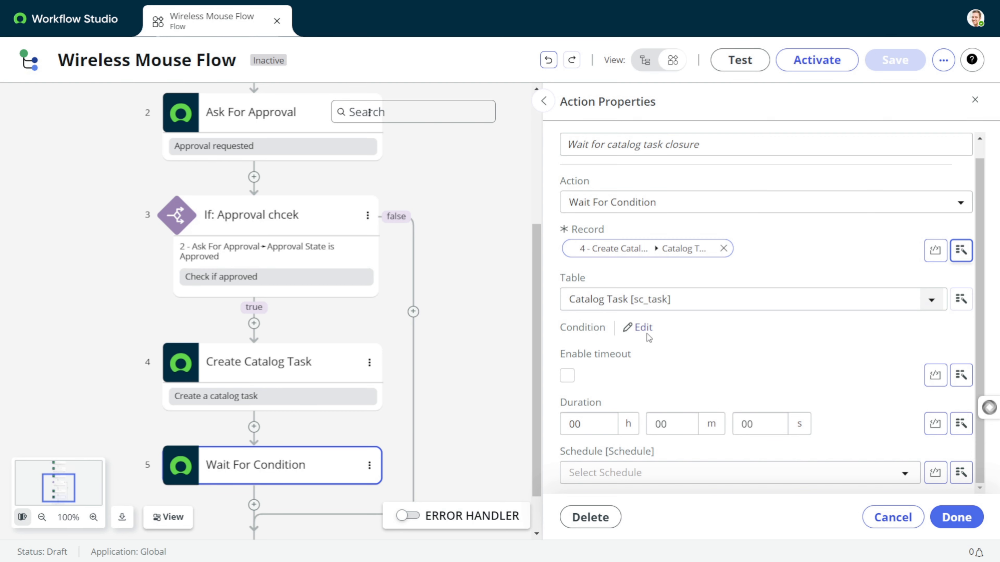
# - Define the wait condition as State is one of, selecting Closed Complete and Closed Incomplete, and finish editing the action
pyautogui.click(646, 331)
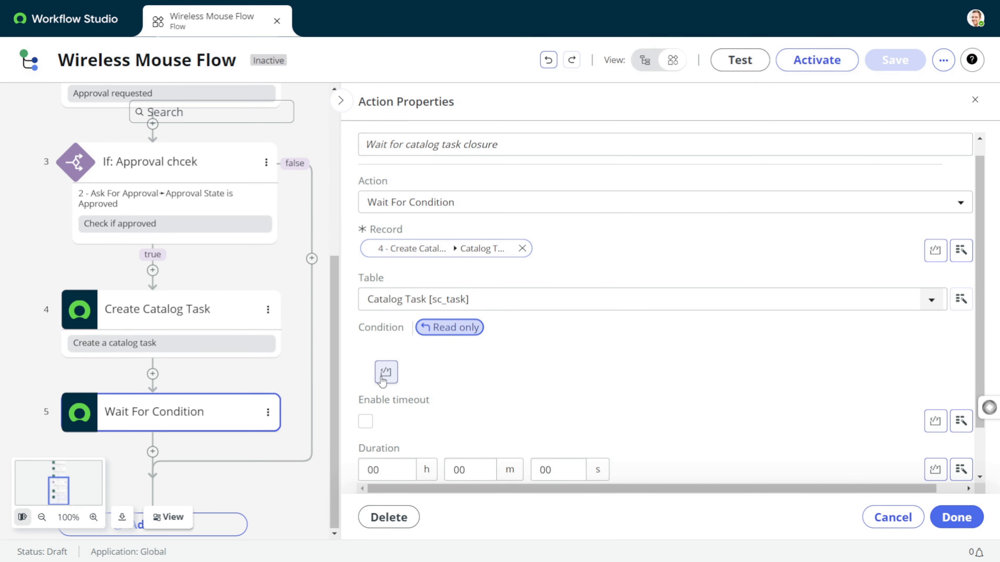
pyautogui.click(382, 377)
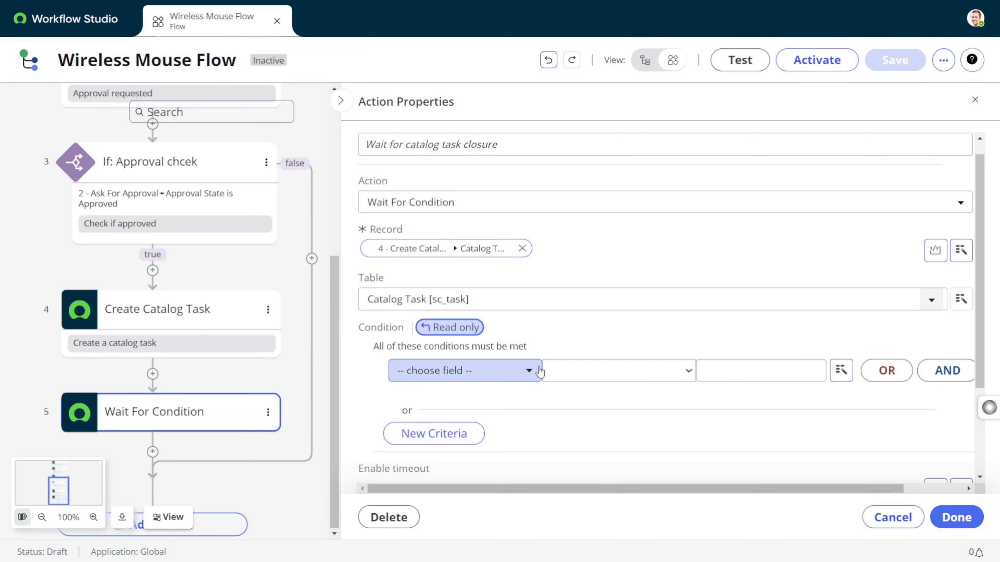
pyautogui.click(529, 372)
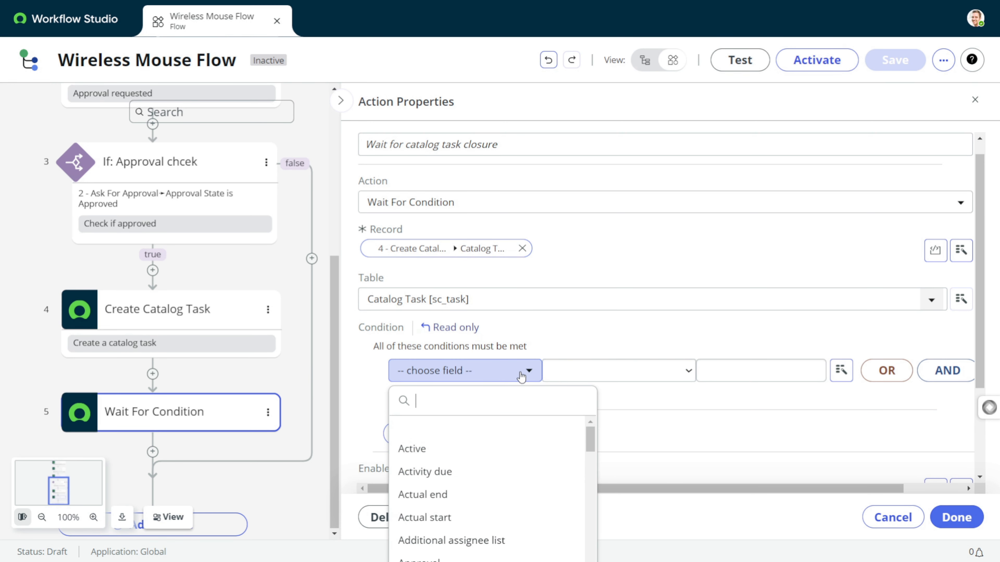
pyautogui.write('state')
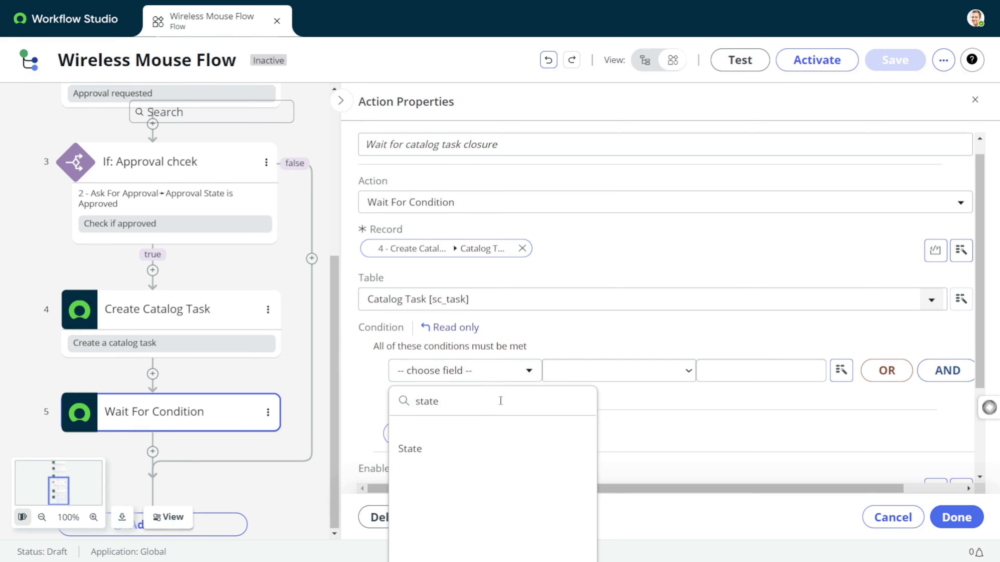
pyautogui.click(446, 452)
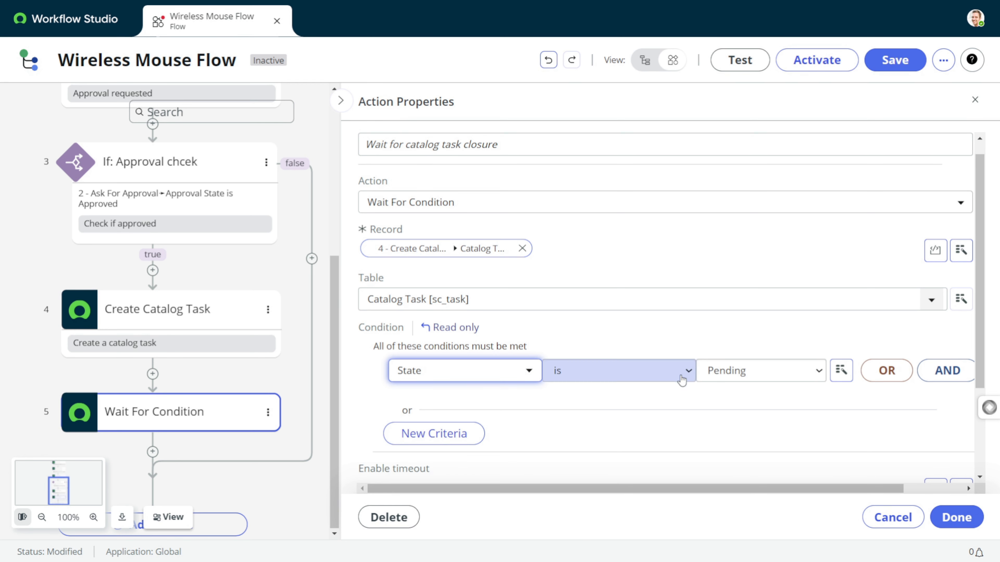
pyautogui.click(672, 378)
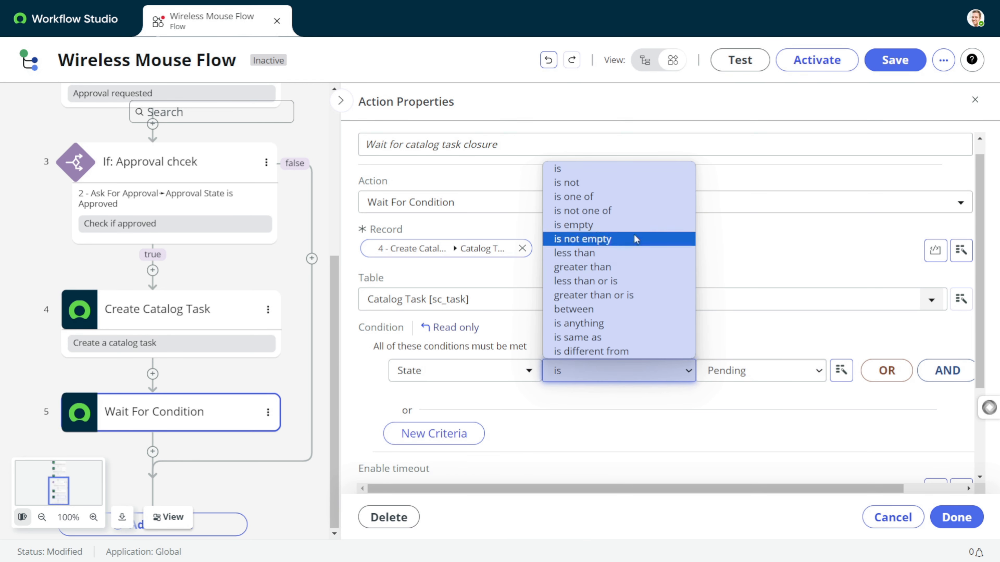
pyautogui.click(619, 197)
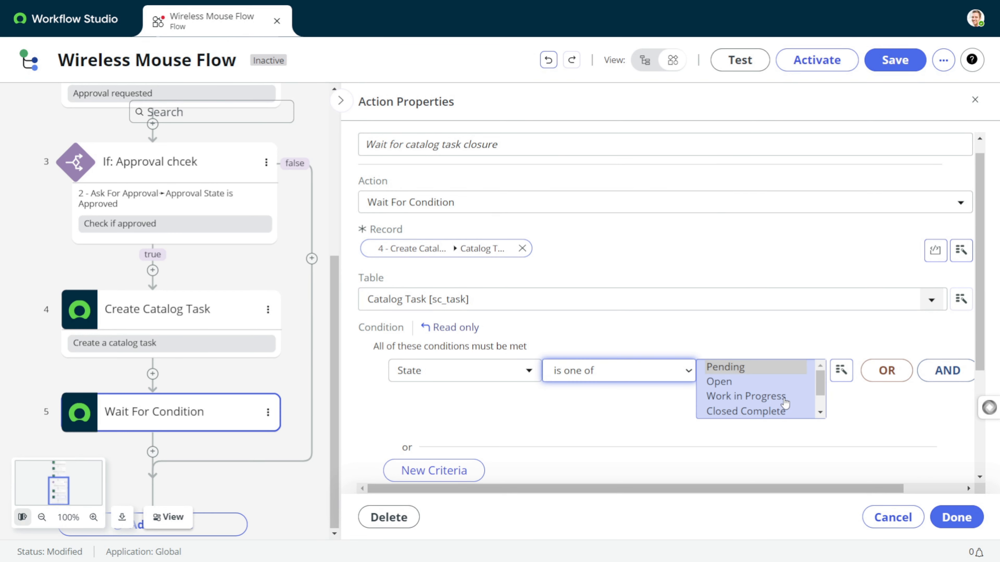
pyautogui.scroll(-2, 786, 384)
pyautogui.click(787, 382)
pyautogui.keyDown('ctrl'); pyautogui.click(786, 397); pyautogui.keyUp('ctrl')
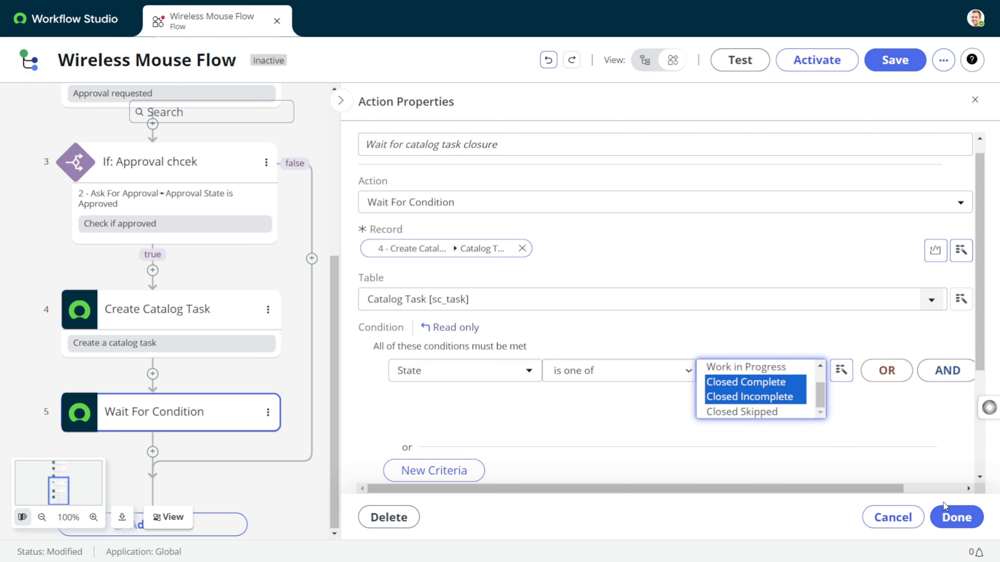
pyautogui.click(971, 531)
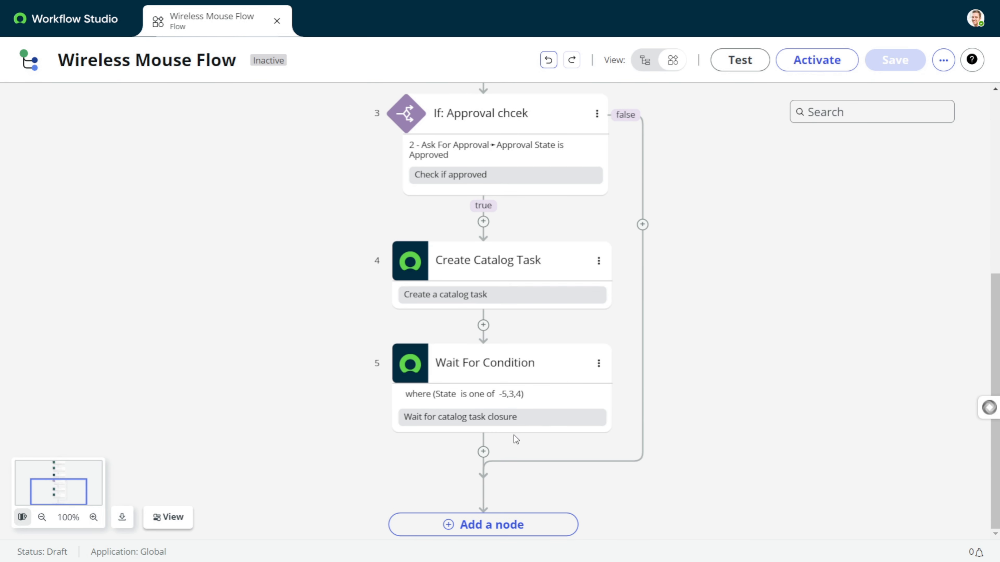
# - Add an Update Record action after Wait For Condition in the approved branch
pyautogui.click(484, 451)
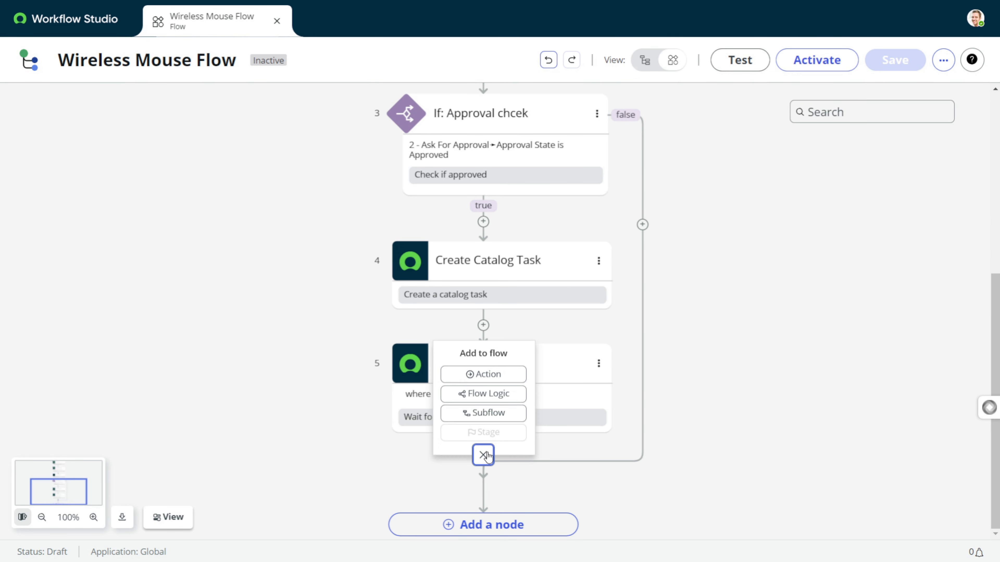
pyautogui.click(492, 375)
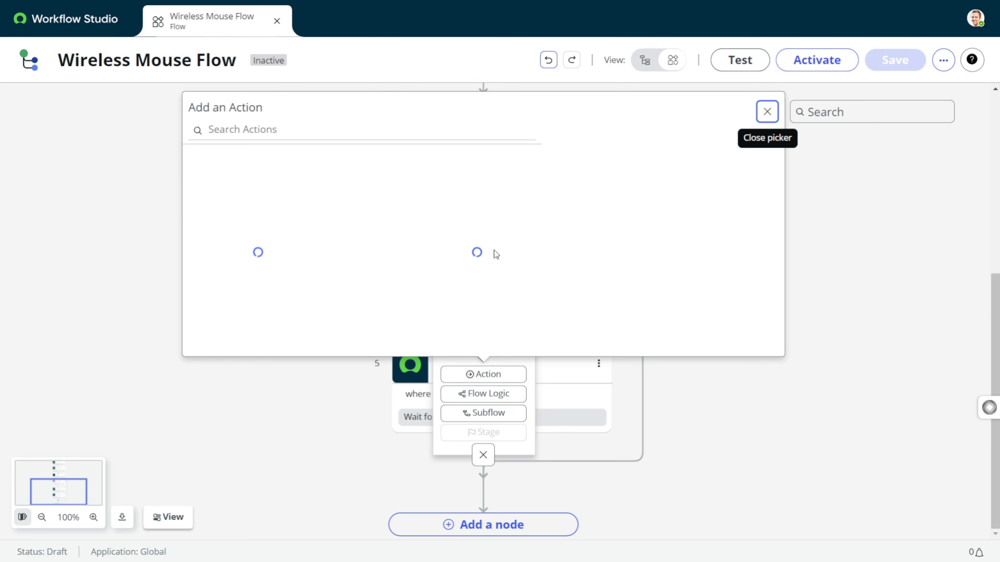
pyautogui.click(335, 123)
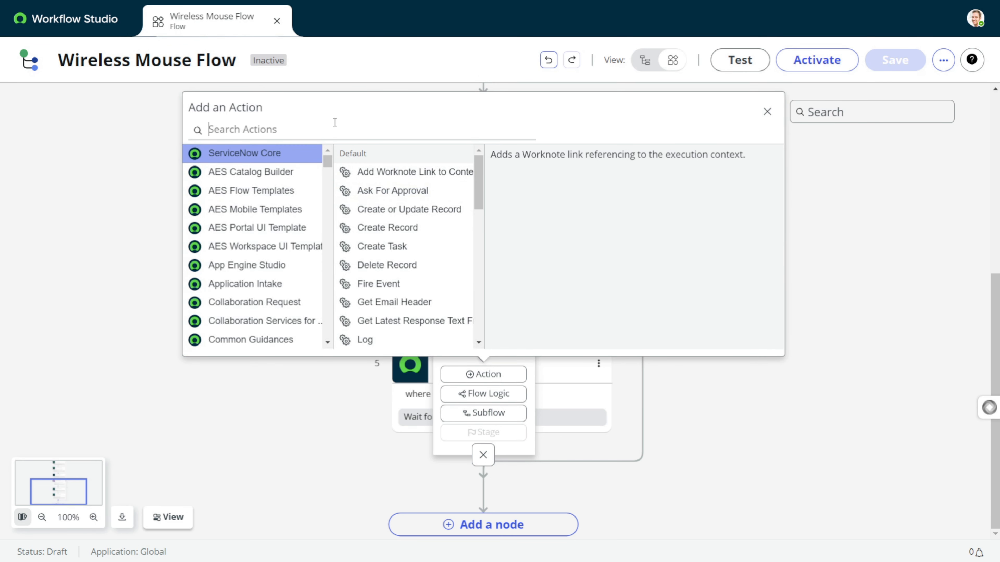
pyautogui.write('update')
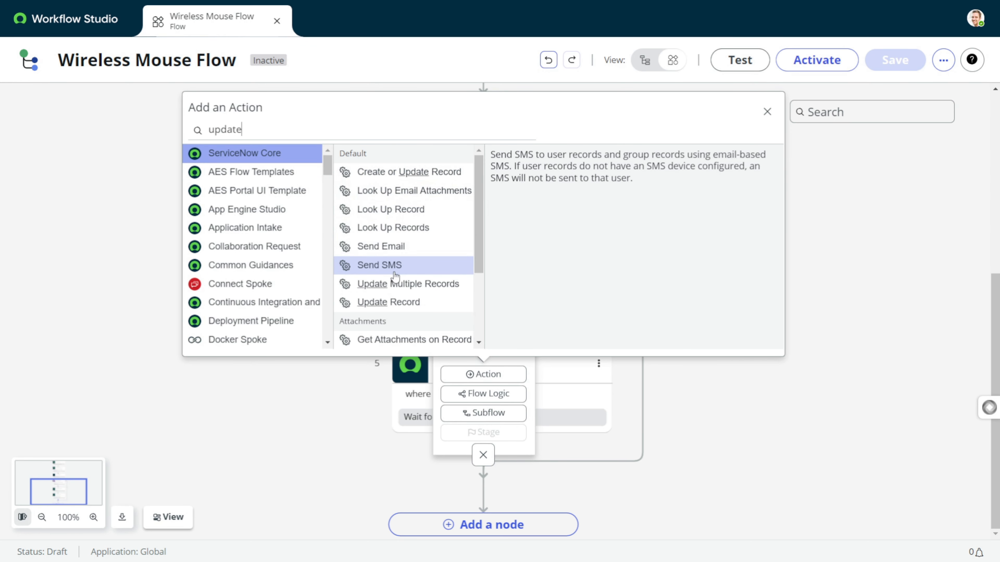
pyautogui.click(390, 302)
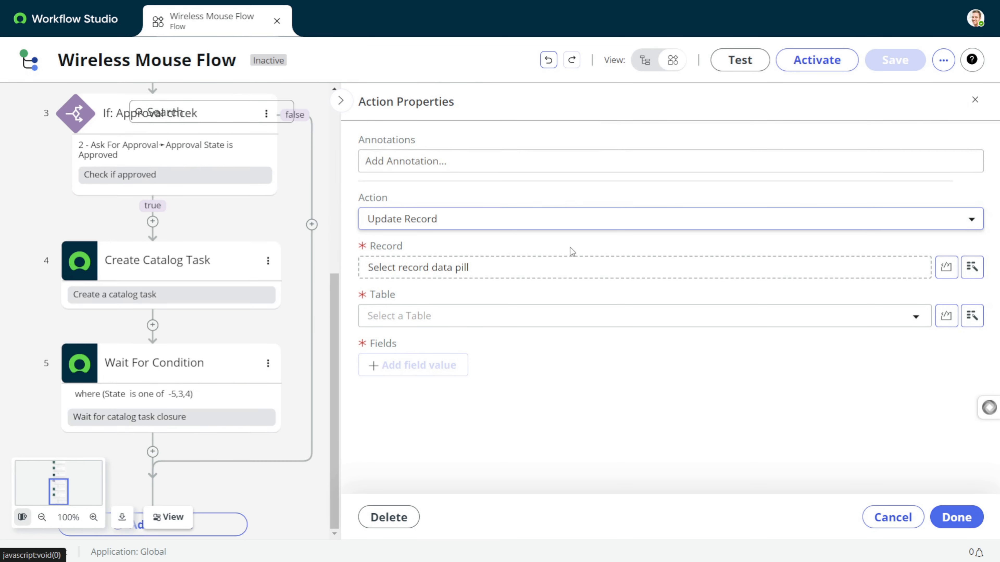
# - Annotate the Update Record action with "Close complete RITM"
pyautogui.click(536, 169)
pyautogui.write('C')
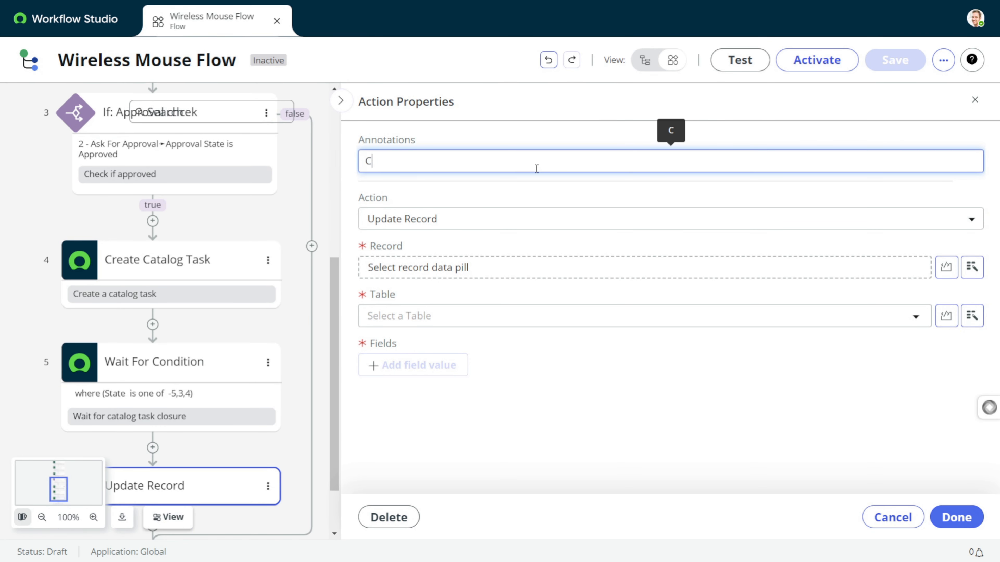
pyautogui.write('lose comple')
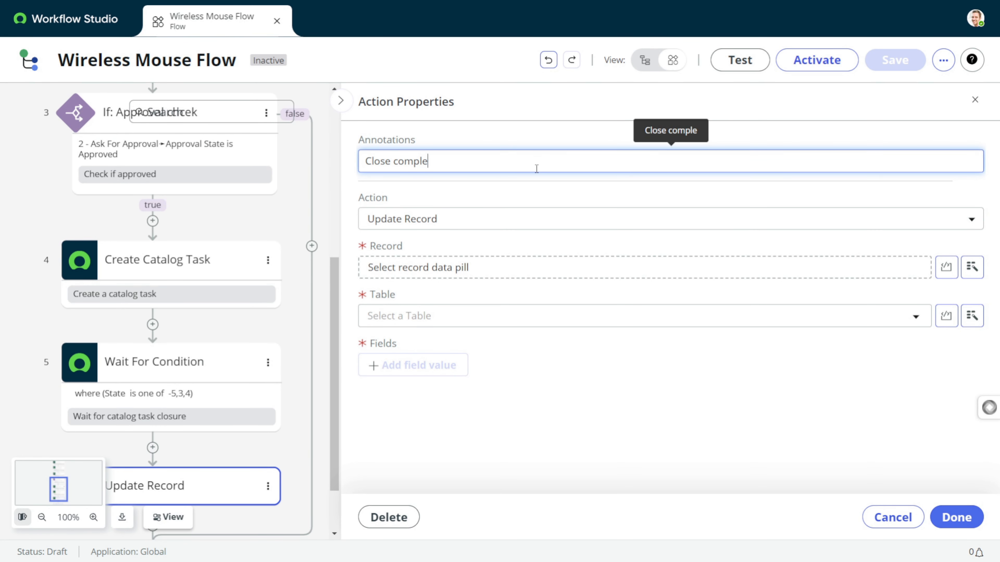
pyautogui.write('te RITM')
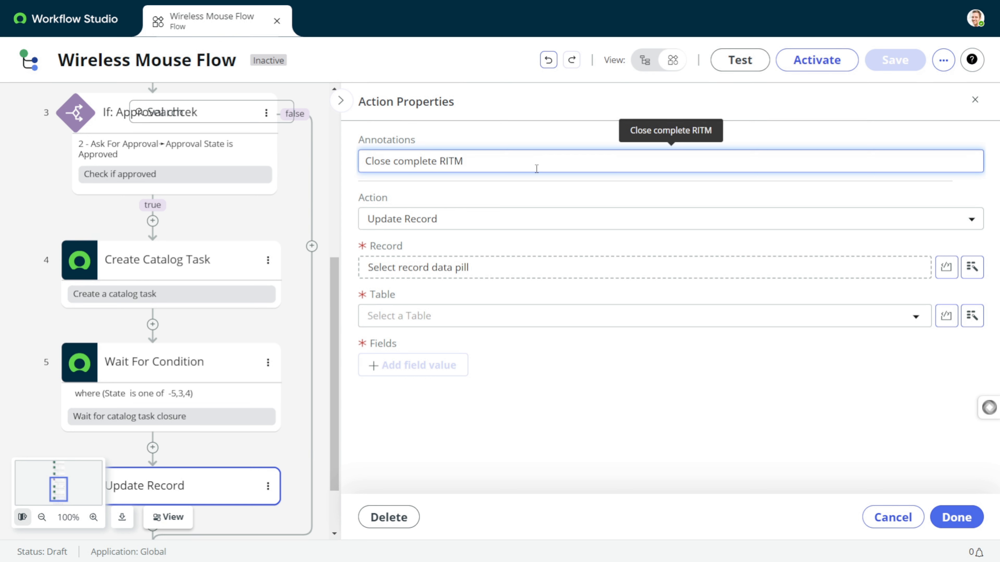
# - Set the record to update to the Service Catalog trigger's Requested Item Record
pyautogui.click(971, 267)
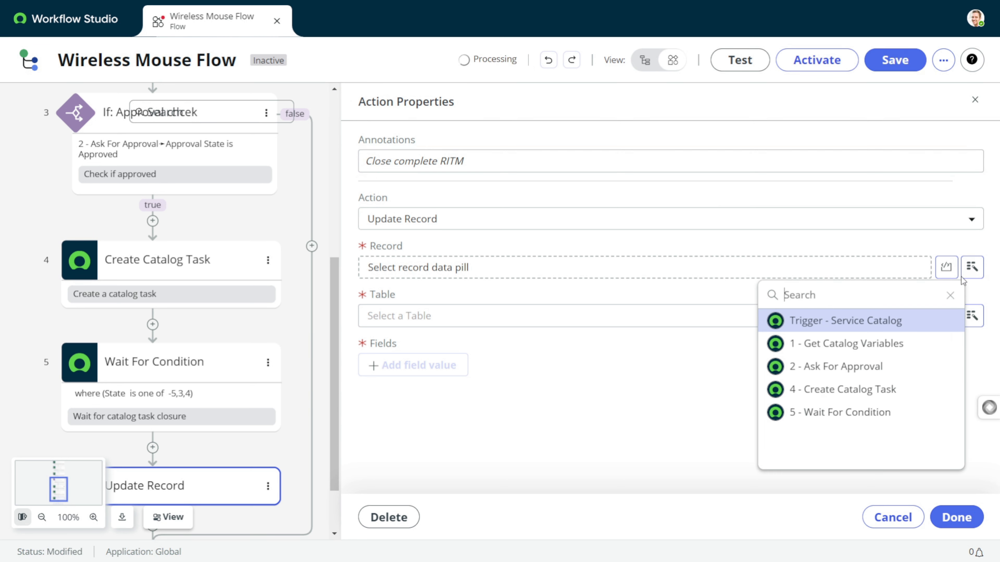
pyautogui.click(834, 344)
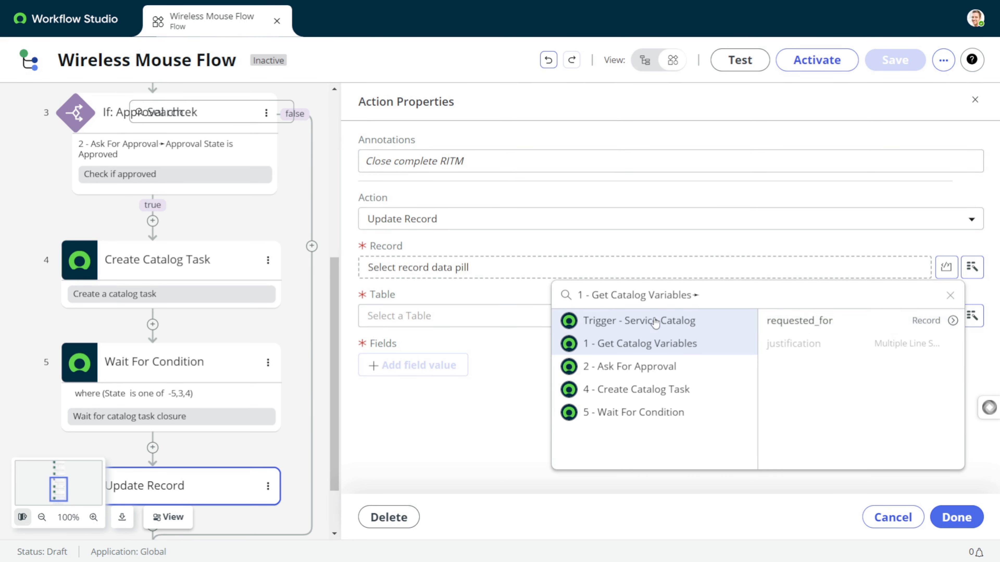
pyautogui.click(655, 321)
pyautogui.click(862, 321)
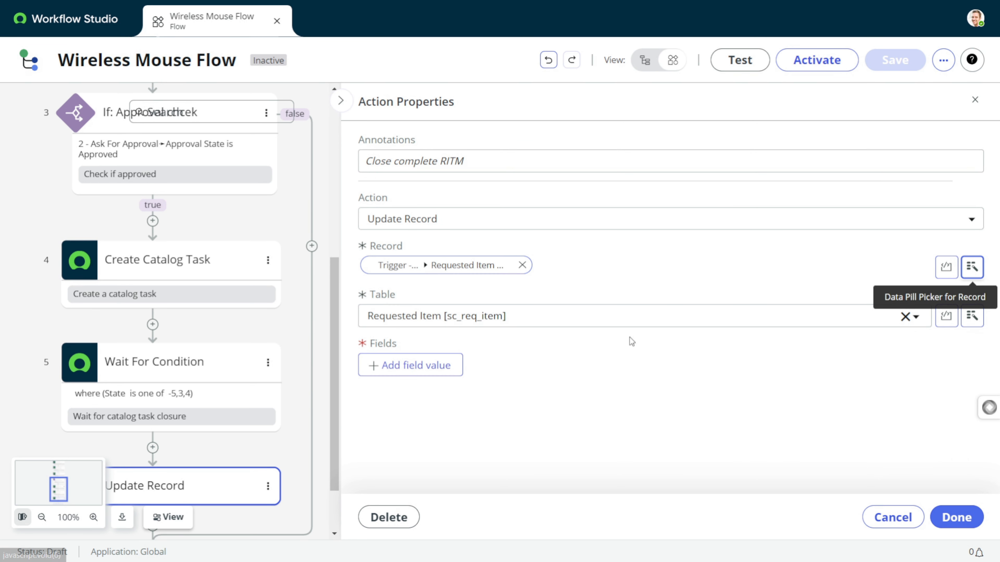
# - Add the State field with value Closed Complete to the approved branch's Update Record action and finish editing it
pyautogui.click(413, 366)
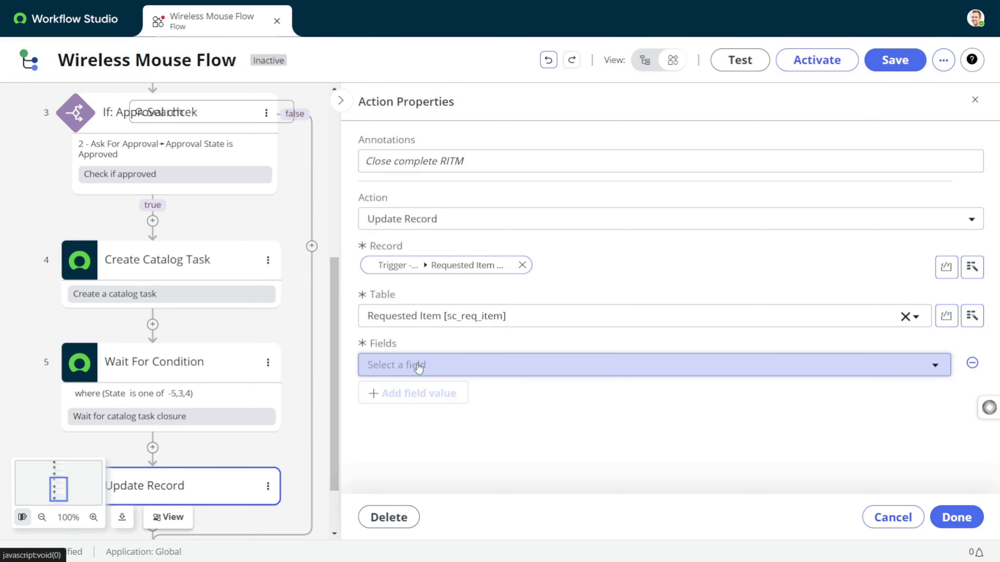
pyautogui.click(410, 372)
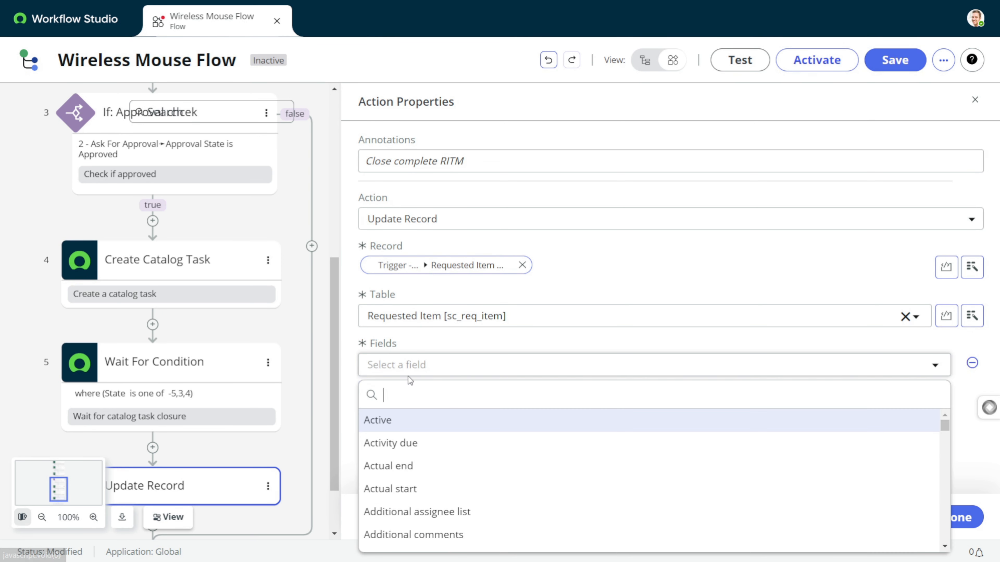
pyautogui.write('state')
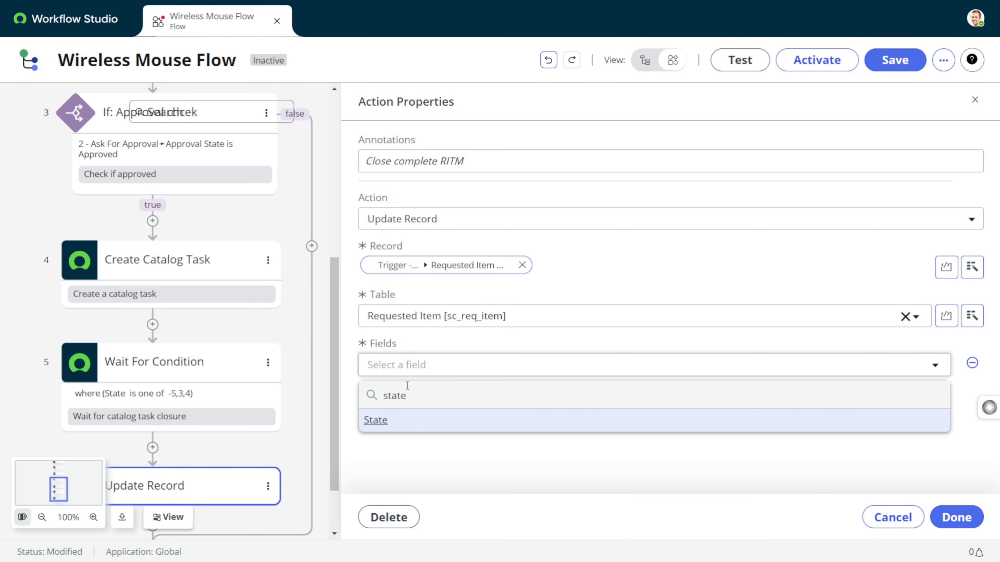
pyautogui.click(408, 428)
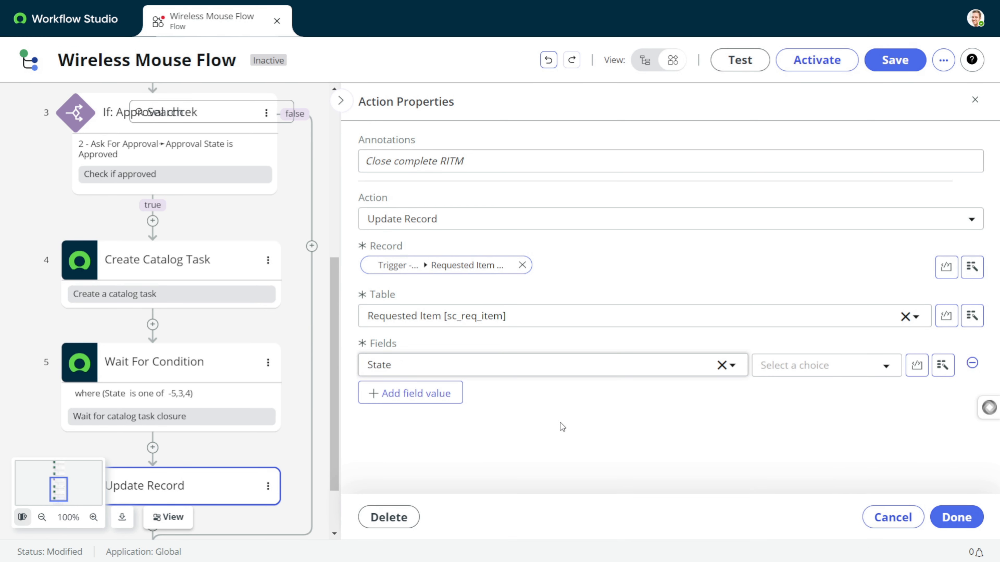
pyautogui.click(850, 368)
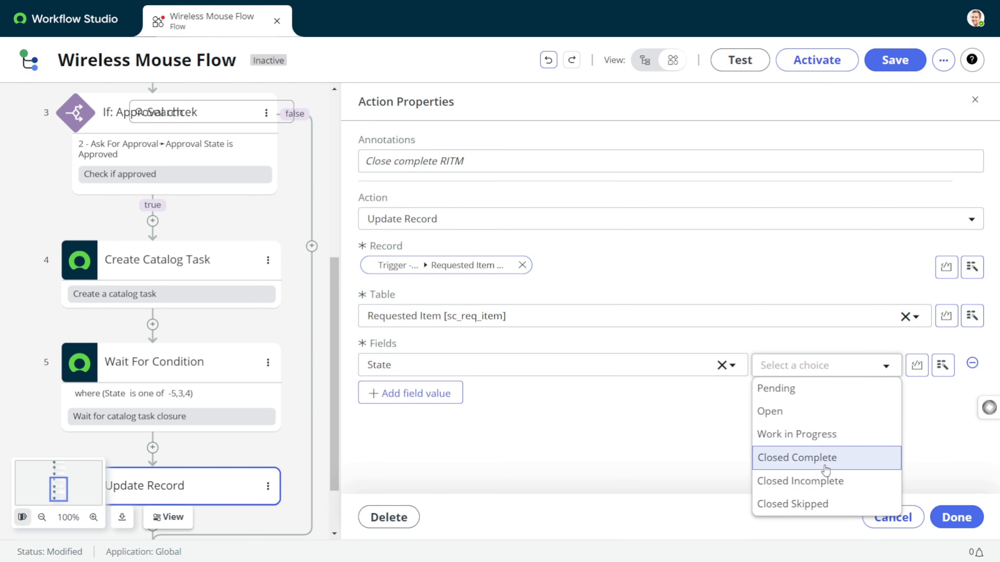
pyautogui.click(823, 467)
pyautogui.click(957, 517)
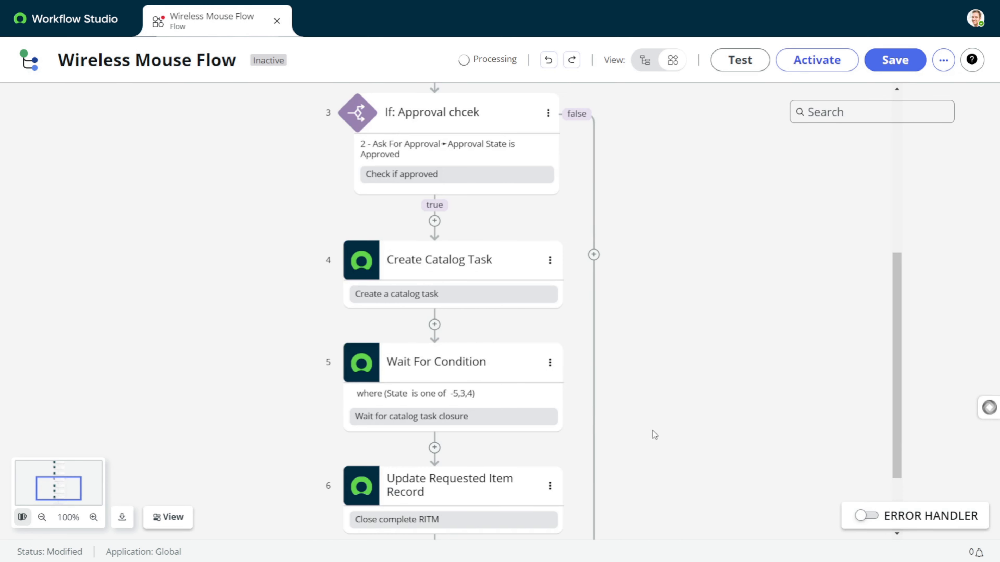
# - Add an Update Record action to the false branch of the approval check
pyautogui.scroll(2, 502, 373)
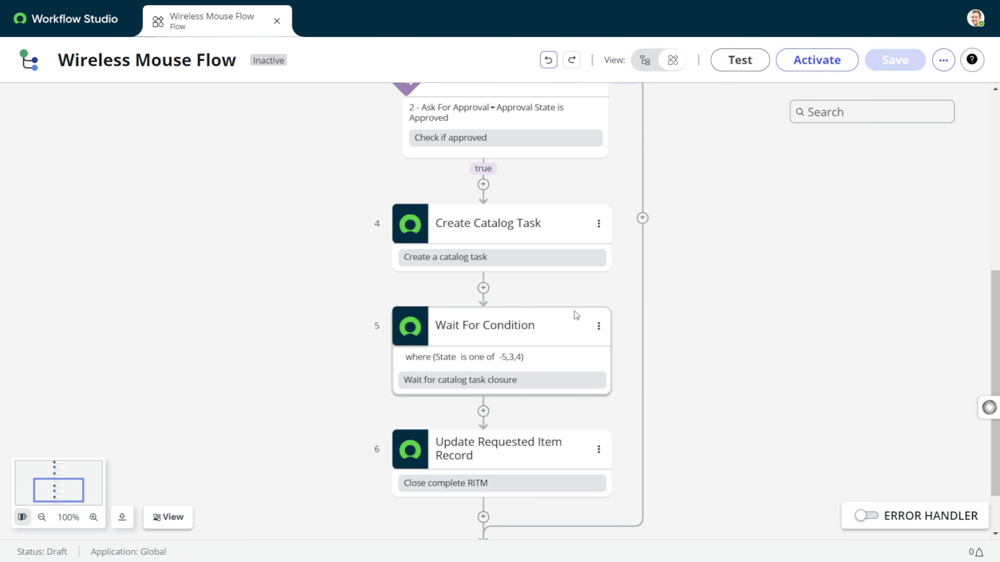
pyautogui.scroll(5, 640, 237)
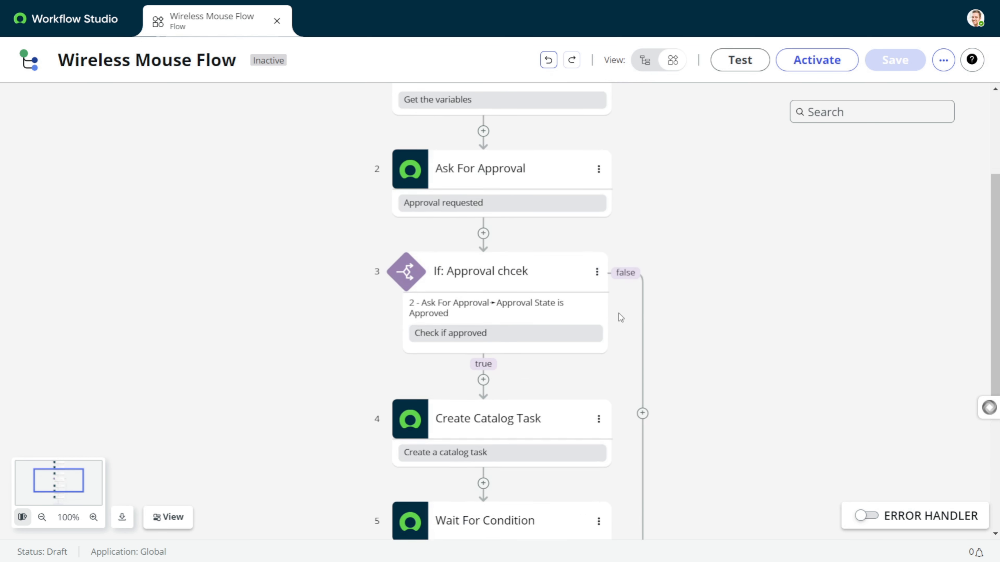
pyautogui.scroll(-5, 606, 291)
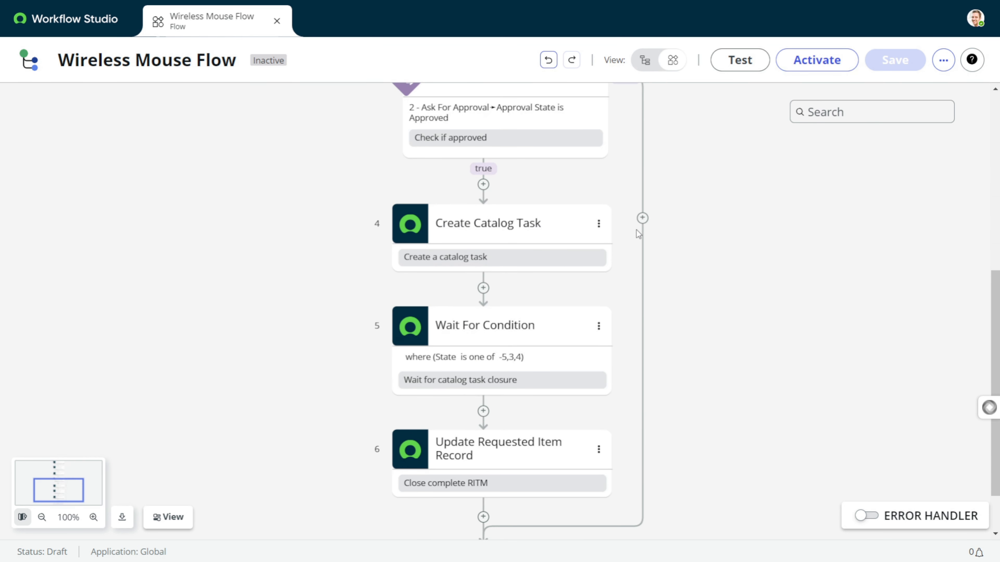
pyautogui.click(642, 218)
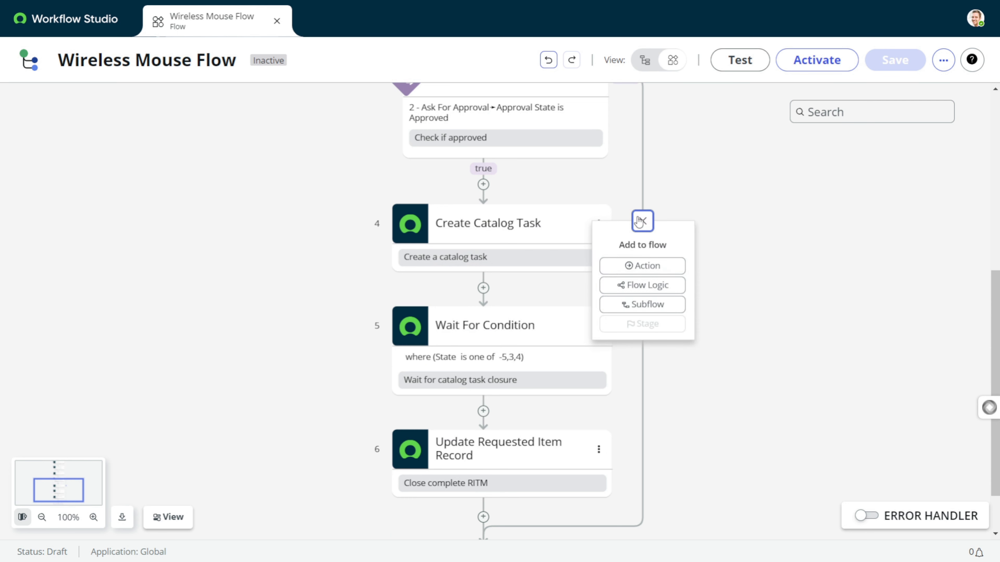
pyautogui.click(655, 266)
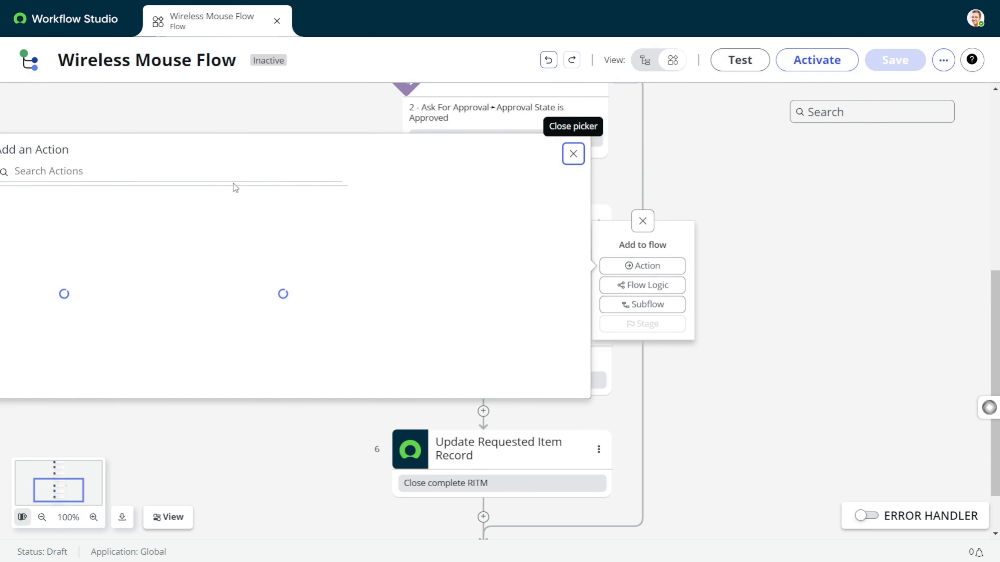
pyautogui.click(232, 164)
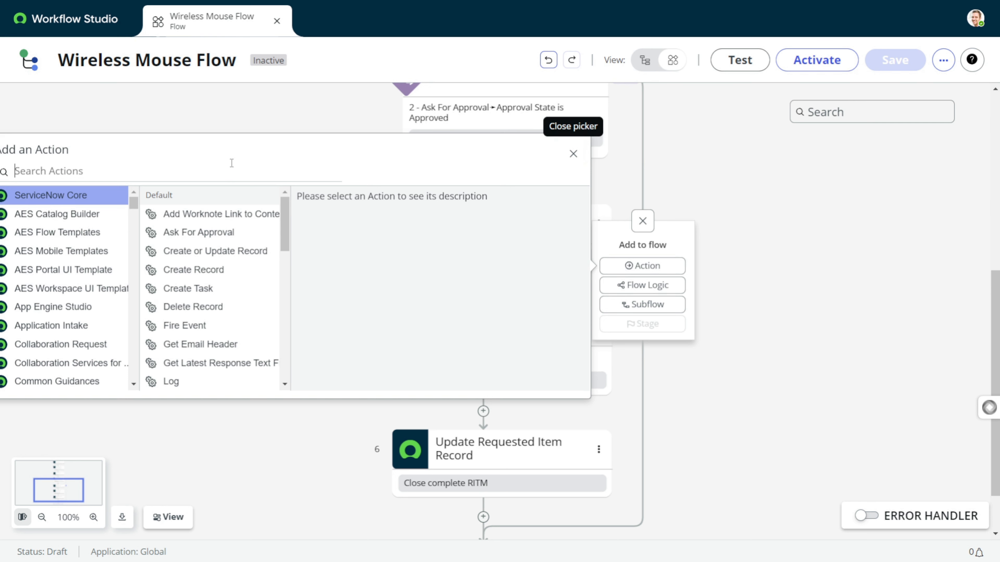
pyautogui.write('up')
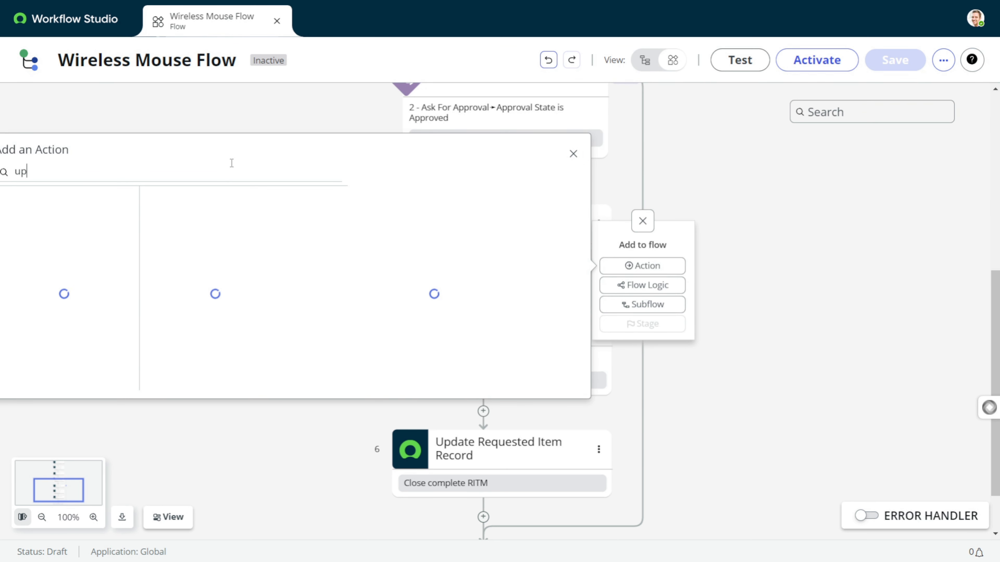
pyautogui.write('datd=')
pyautogui.press('BackSpace')
pyautogui.press('BackSpace')
pyautogui.press('BackSpace')
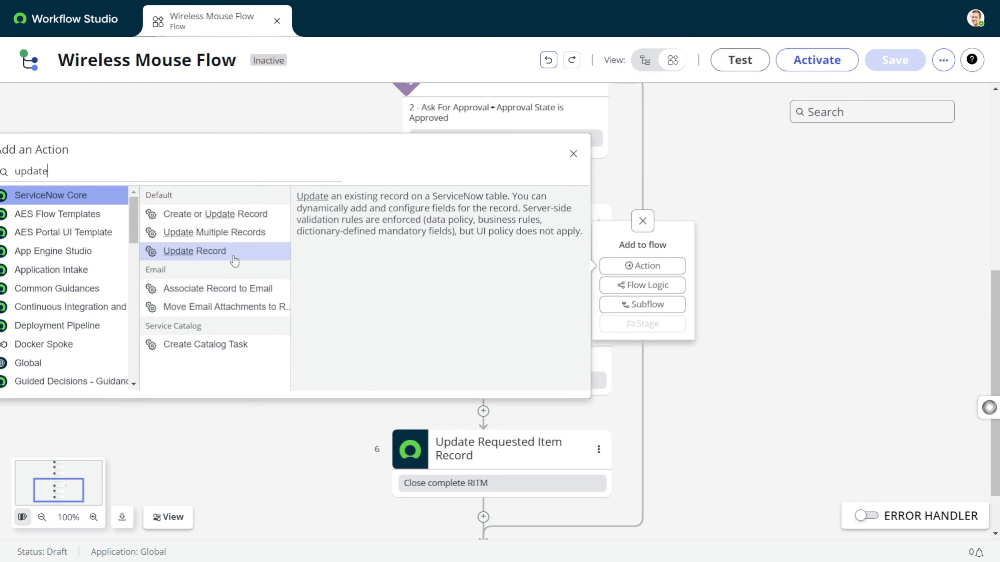
pyautogui.click(235, 252)
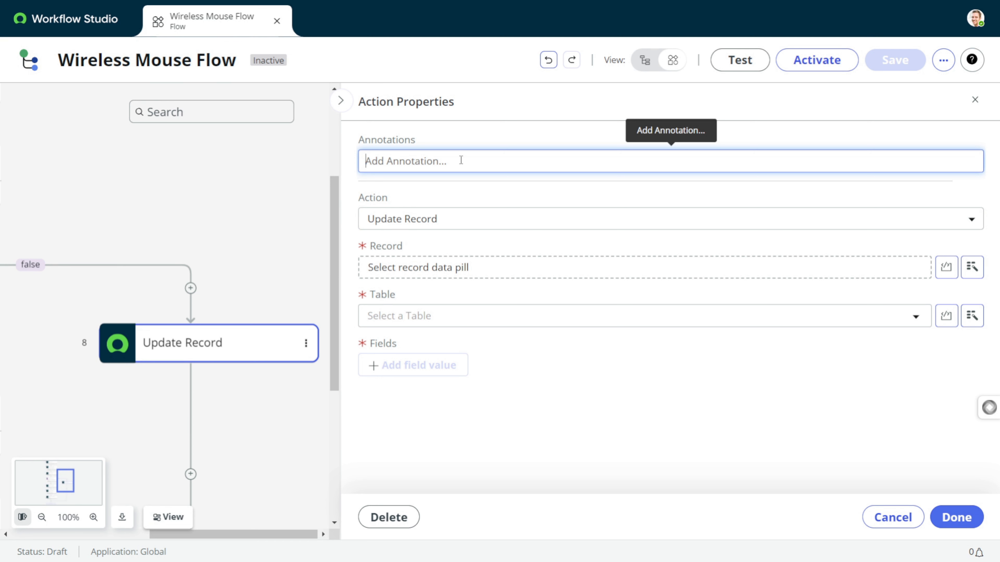
# - Annotate the false branch's Update Record action with "MArk RITM Close incomplete"
pyautogui.write('MArk RI')
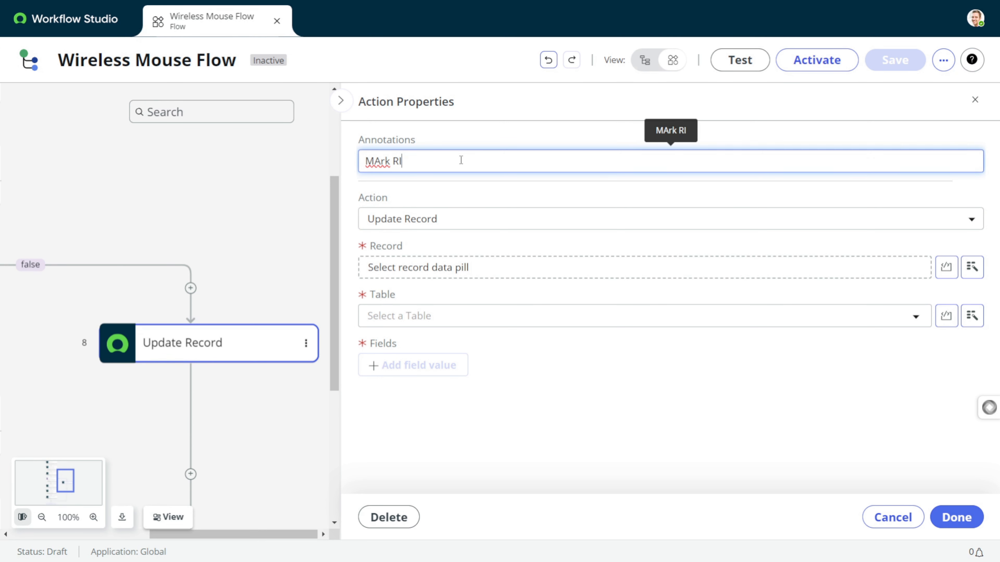
pyautogui.write('TM Close ')
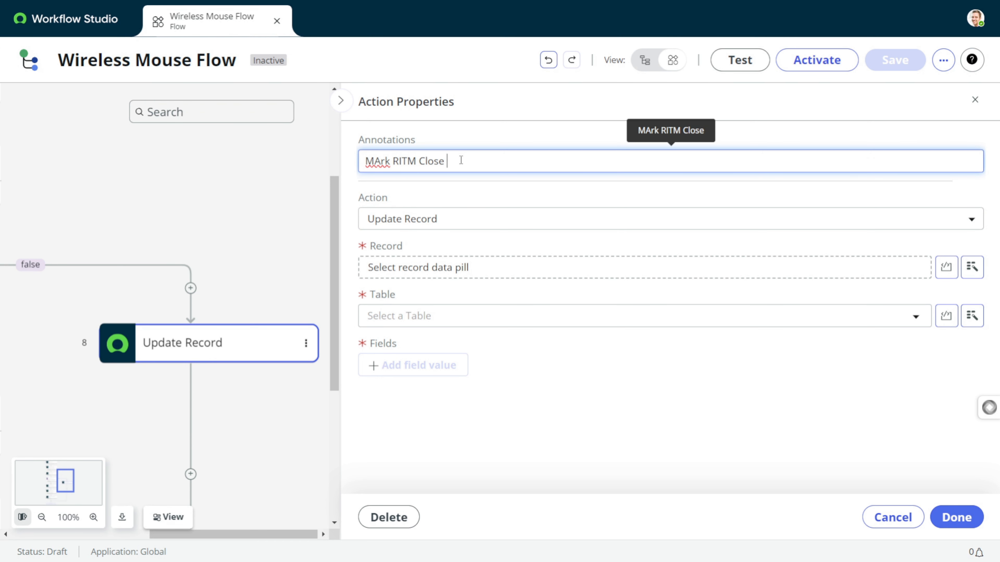
pyautogui.write('incomplete')
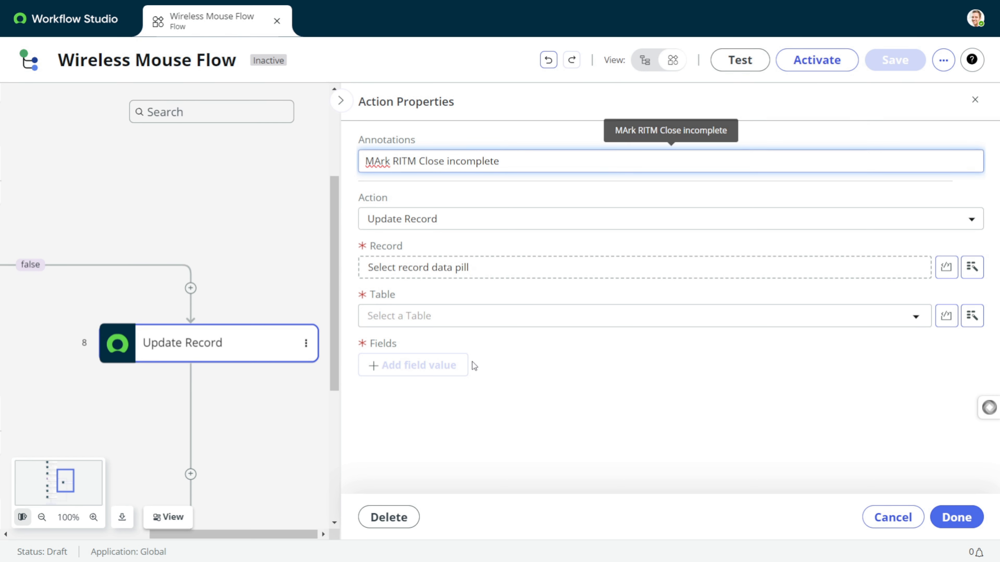
pyautogui.click(496, 427)
# - Set the false-branch action's record to the Service Catalog trigger's Requested Item Record
pyautogui.click(972, 267)
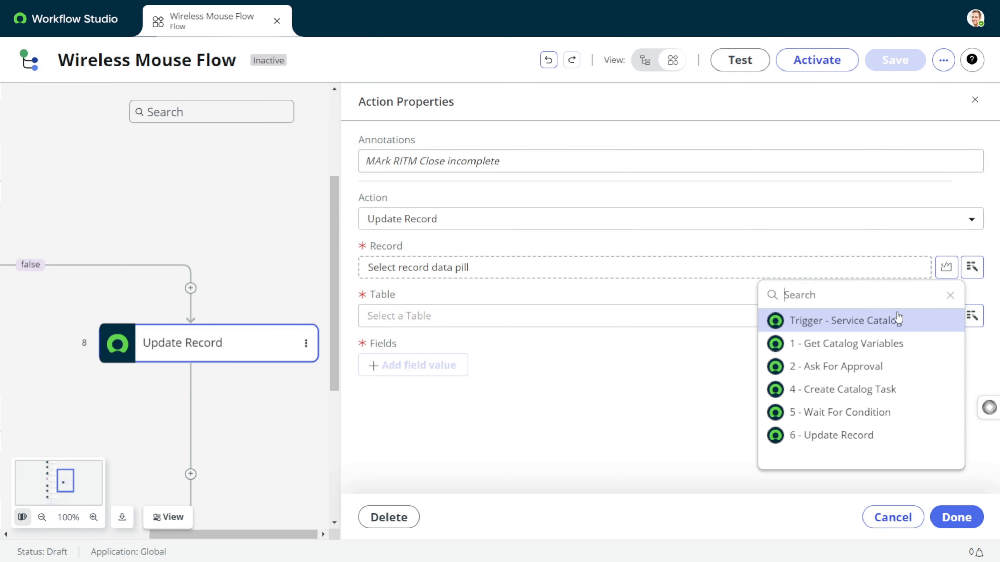
pyautogui.click(888, 322)
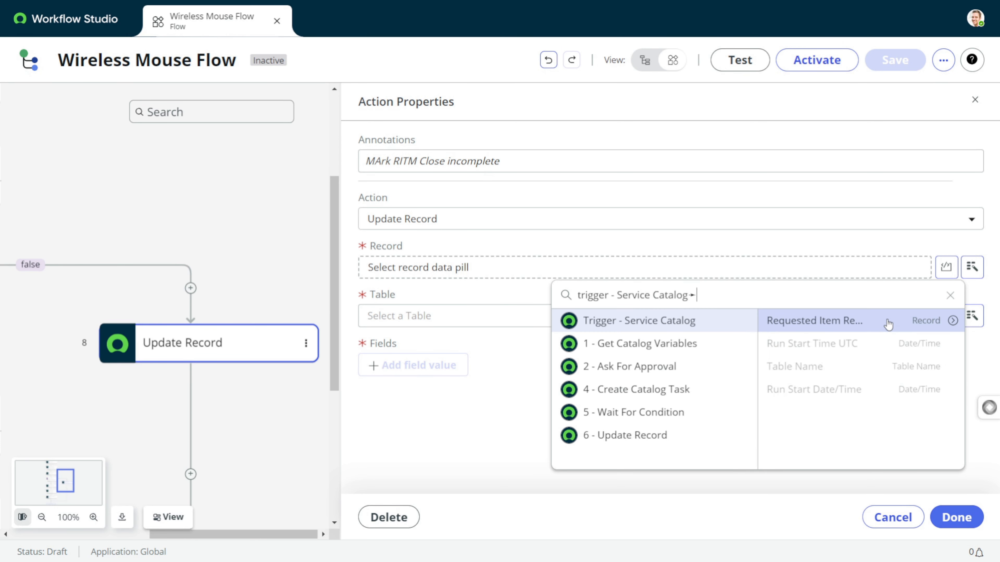
pyautogui.click(914, 319)
# - Add the State field with value Closed Incomplete to the false-branch action and finish editing it
pyautogui.click(398, 378)
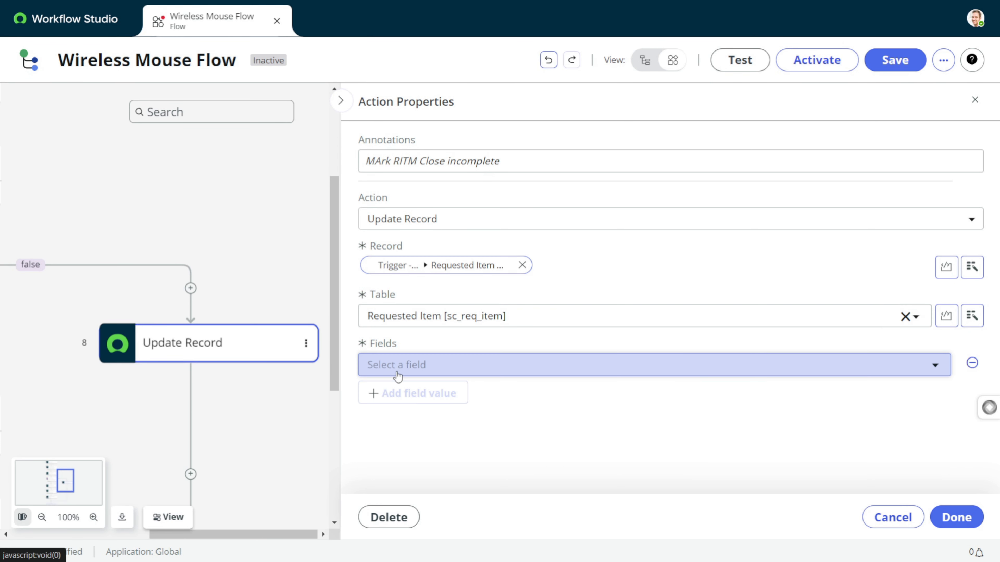
pyautogui.click(407, 365)
pyautogui.write('state')
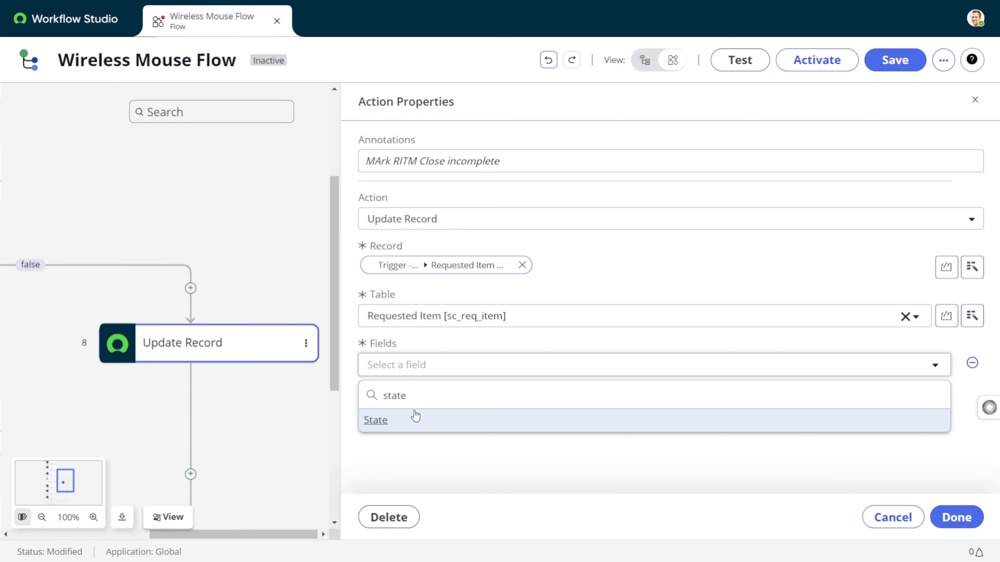
pyautogui.click(416, 418)
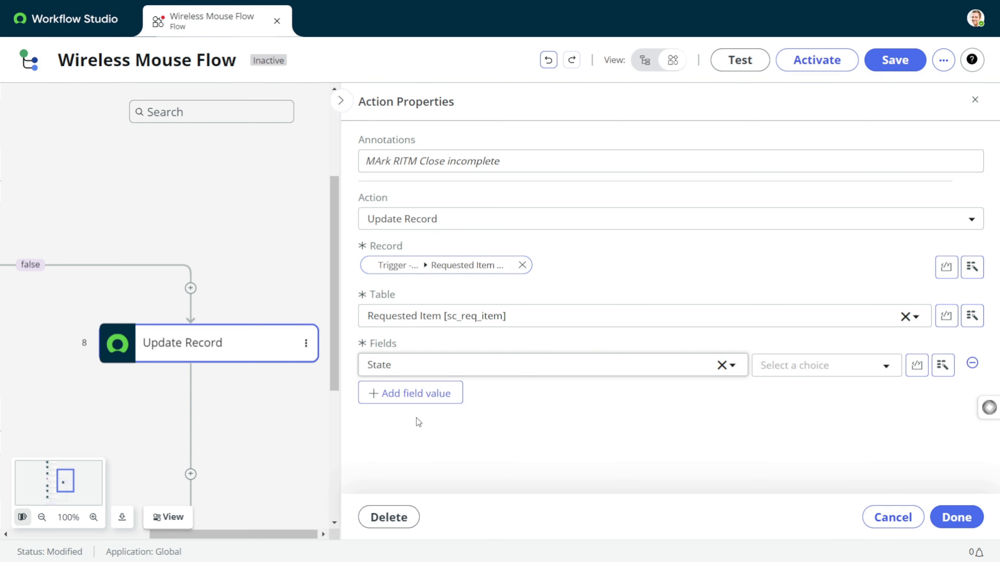
pyautogui.click(850, 378)
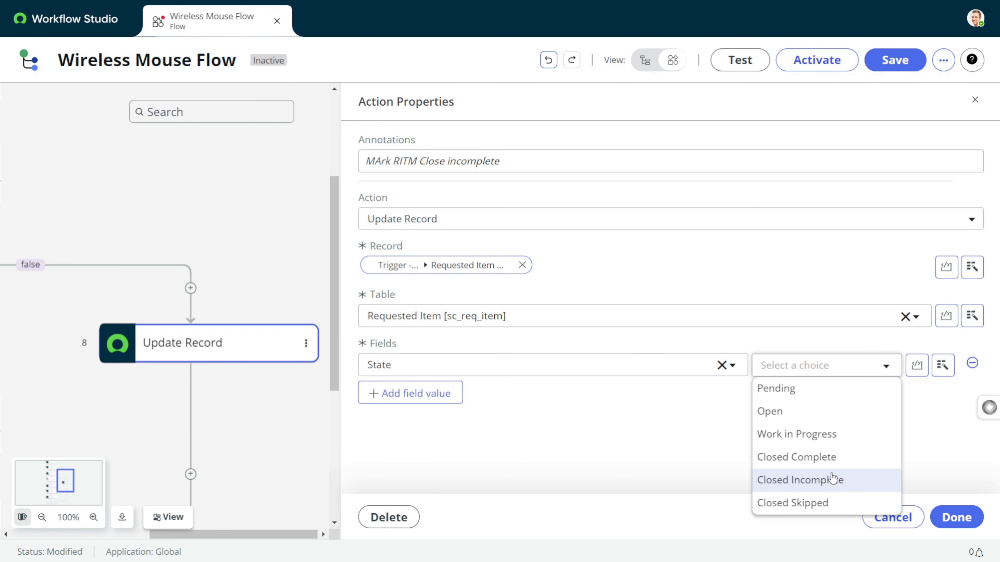
pyautogui.click(831, 481)
pyautogui.click(956, 517)
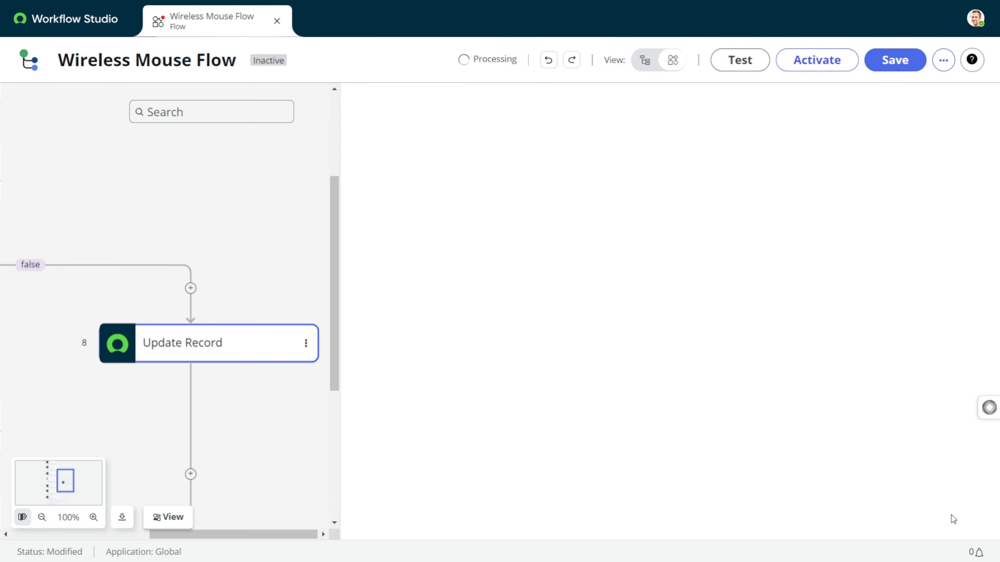
# - Activate the Wireless Mouse Flow and turn off future activation confirmations
pyautogui.scroll(-3, 355, 233)
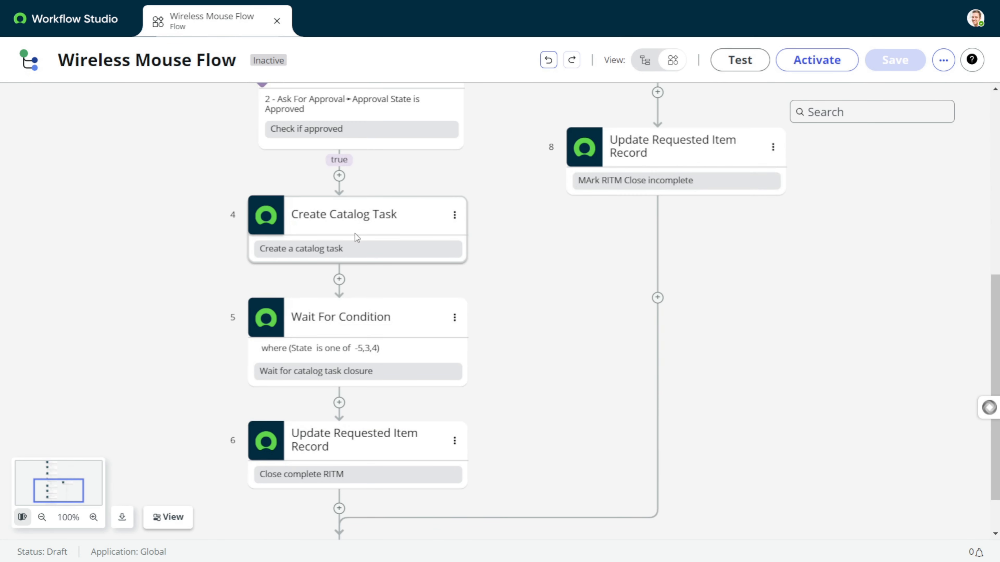
pyautogui.scroll(8, 356, 239)
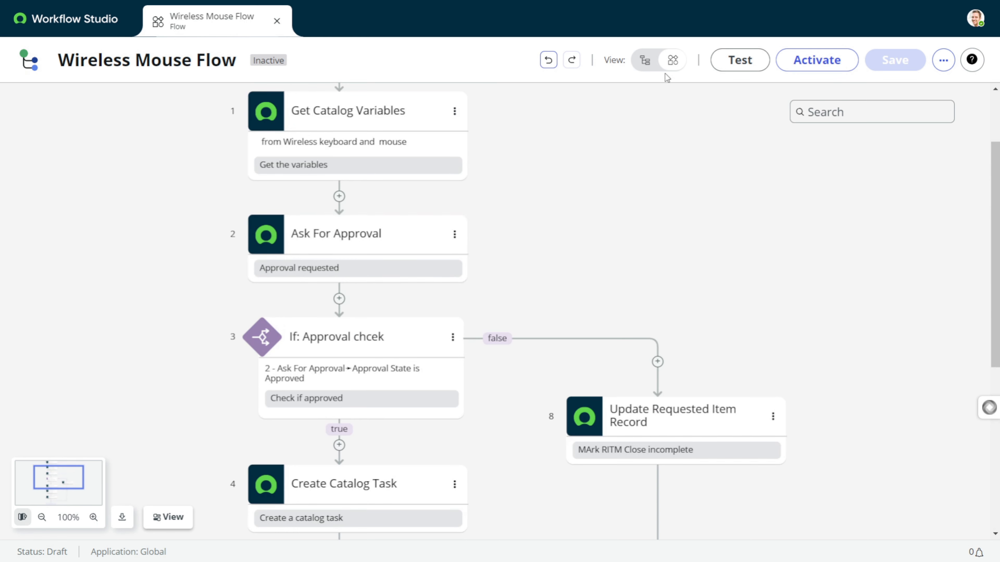
pyautogui.click(803, 67)
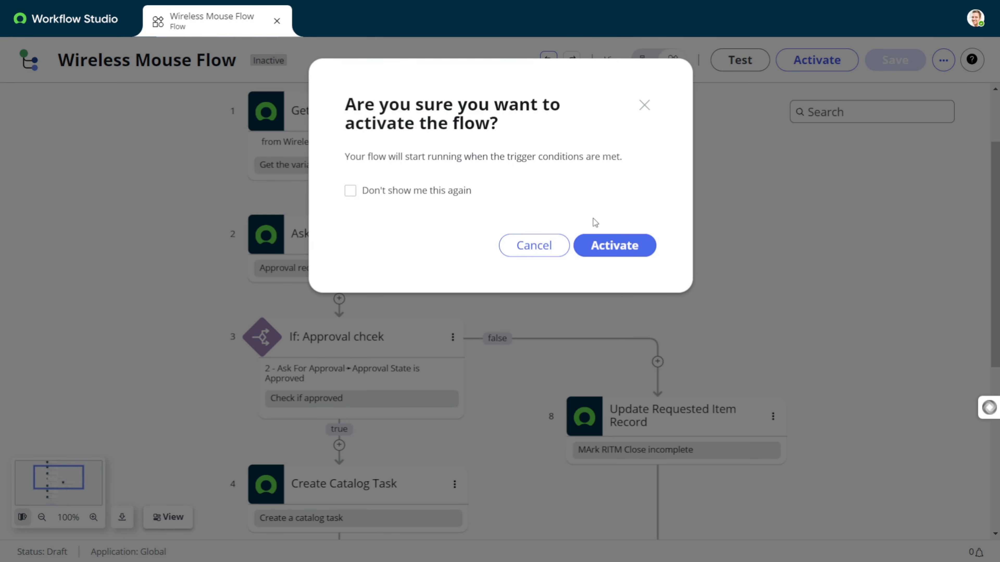
pyautogui.click(397, 191)
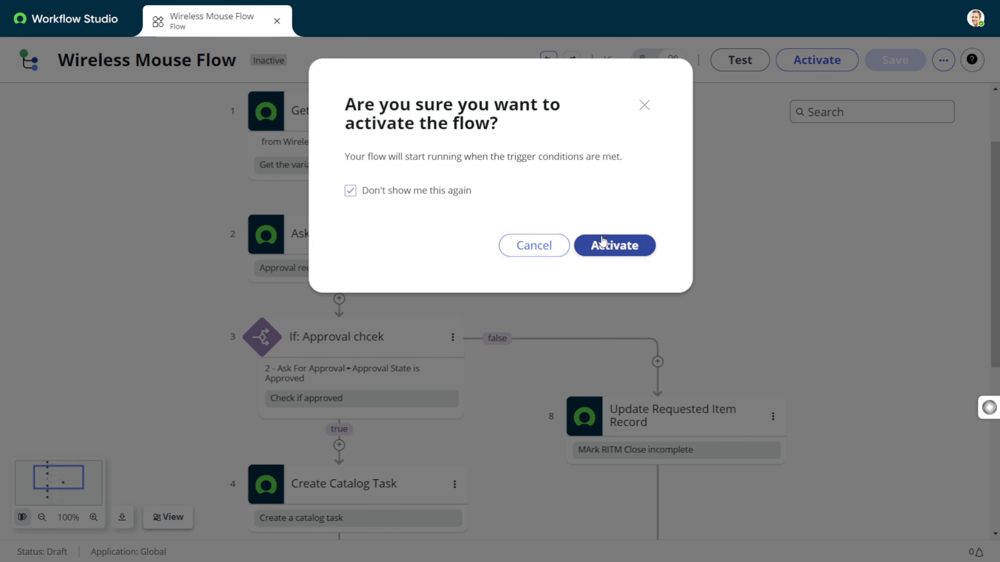
pyautogui.click(599, 244)
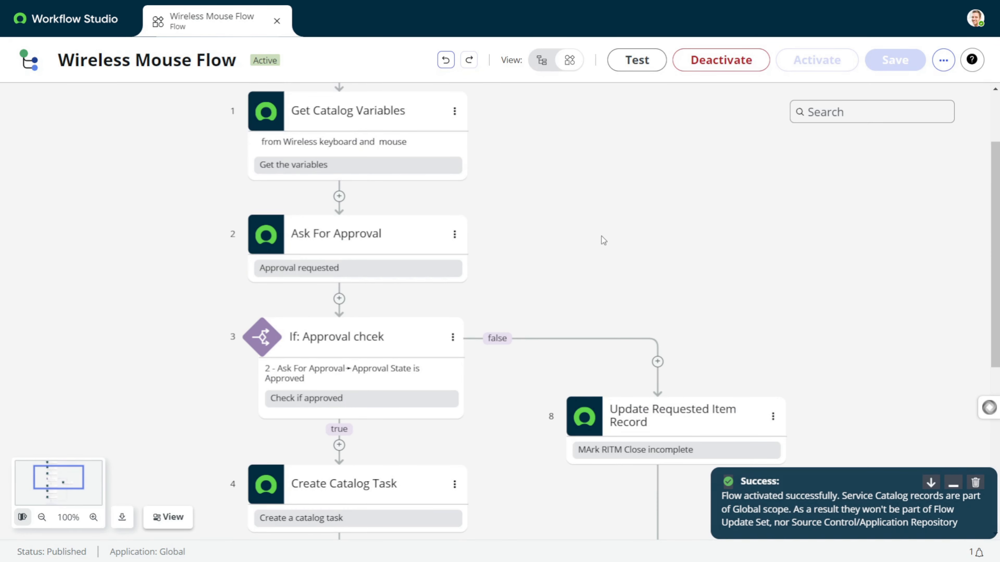
# - Review the activated flow diagram from the Service Catalog trigger through both approval branches at 80% and 100% zoom
pyautogui.scroll(-2, 661, 246)
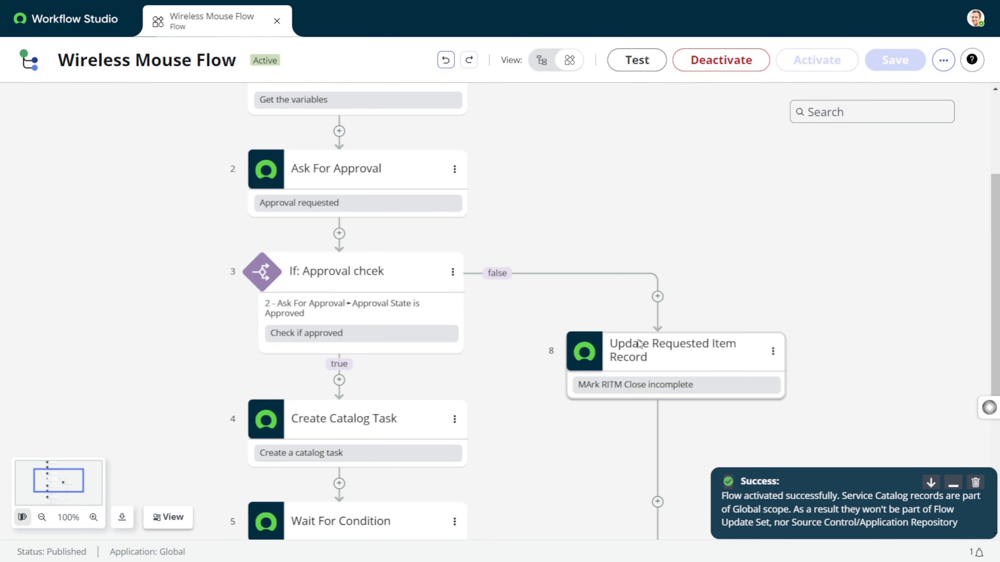
pyautogui.scroll(4, 638, 339)
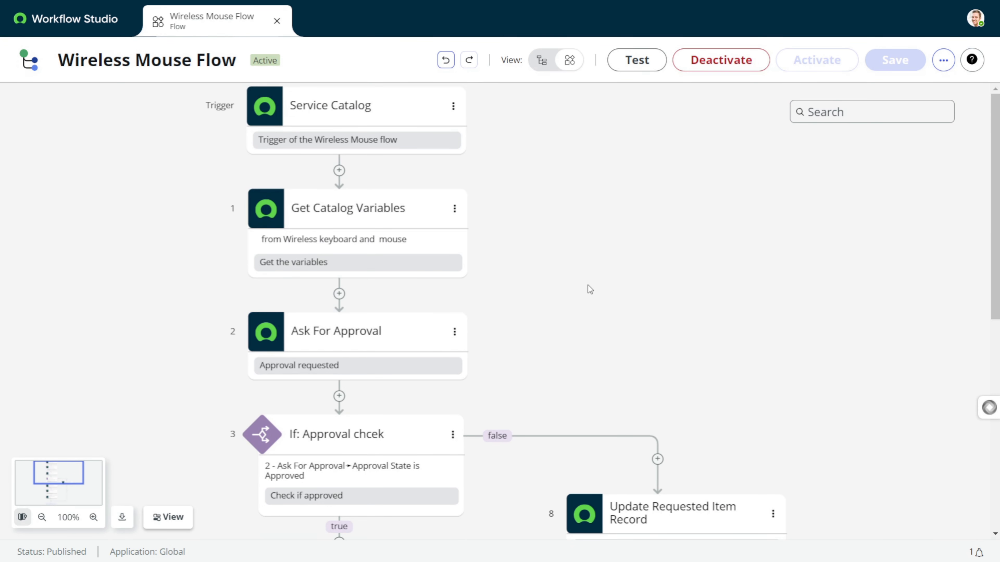
pyautogui.scroll(-2, 588, 285)
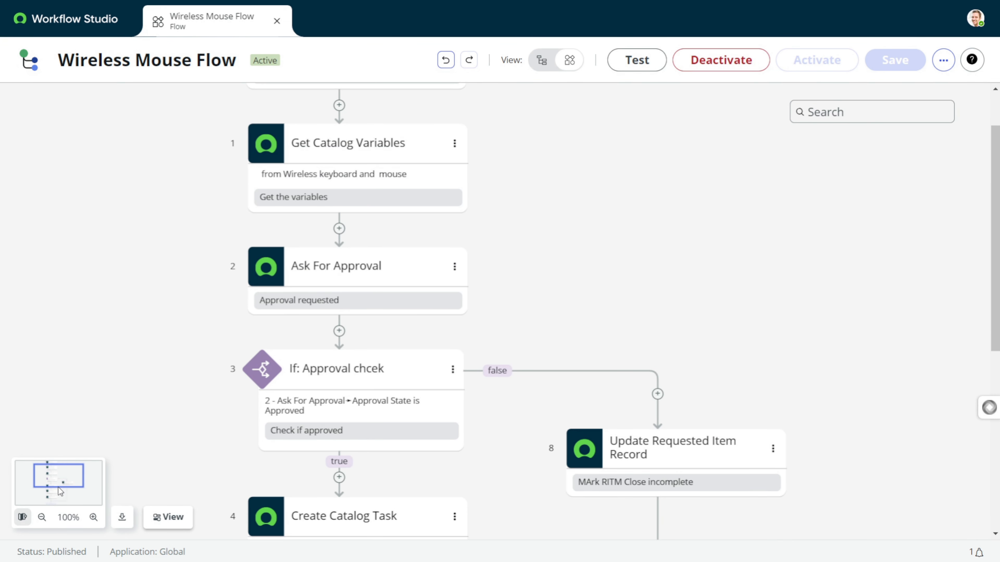
pyautogui.scroll(2, 58, 486)
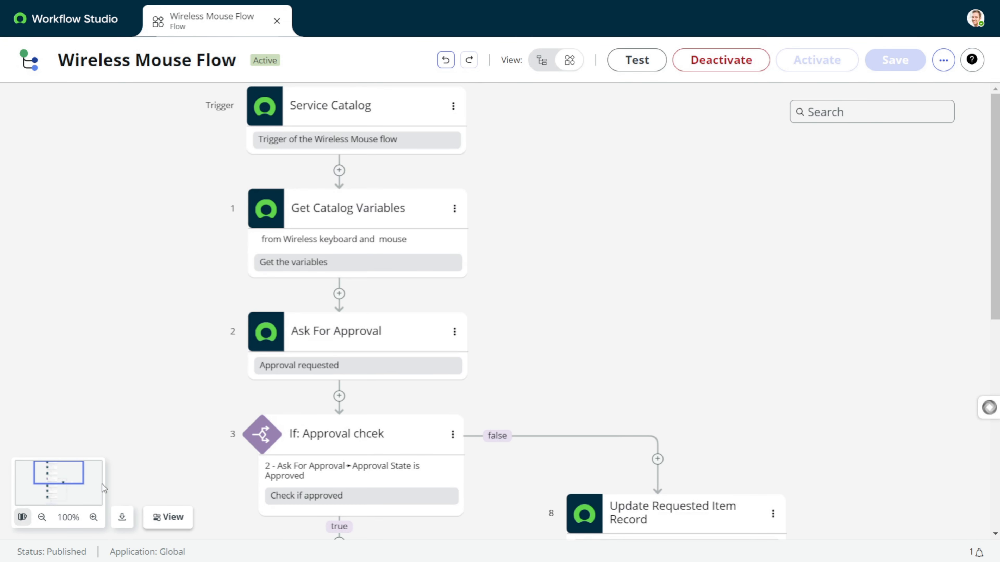
pyautogui.click(42, 517)
pyautogui.click(42, 517)
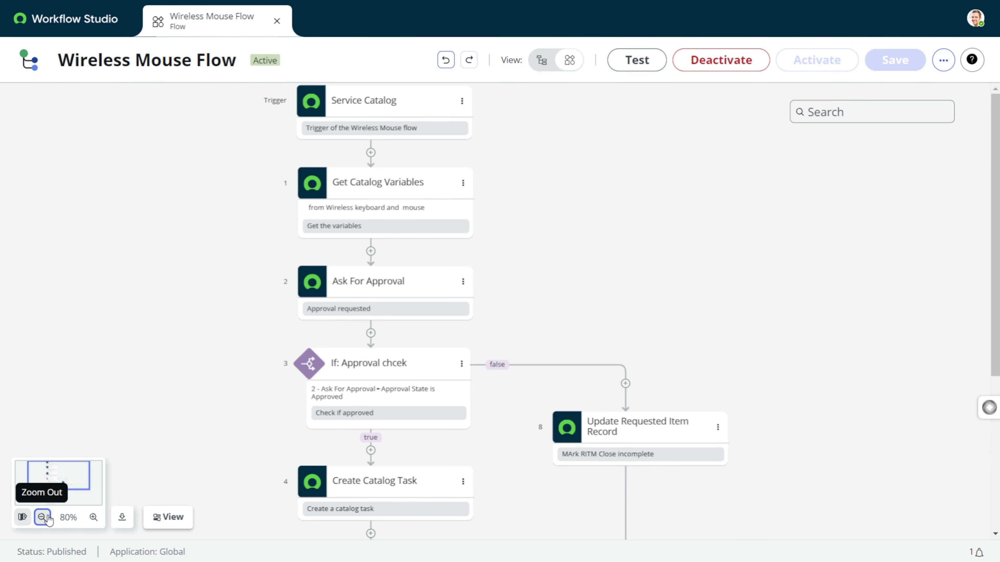
pyautogui.click(93, 517)
pyautogui.click(93, 517)
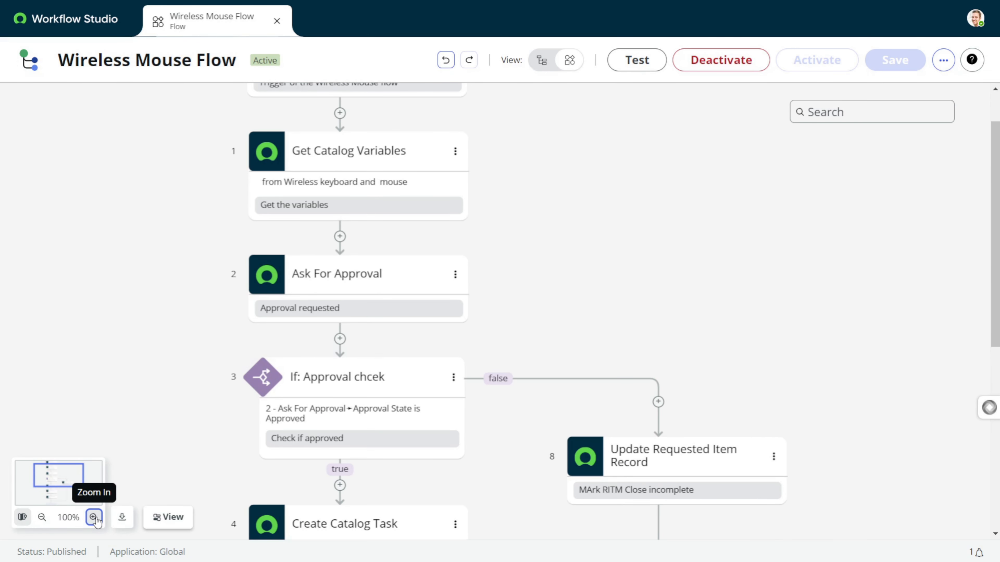
# - Hide the details and annotations in the flow diagram to compare the displays, and turn both back on
pyautogui.click(176, 526)
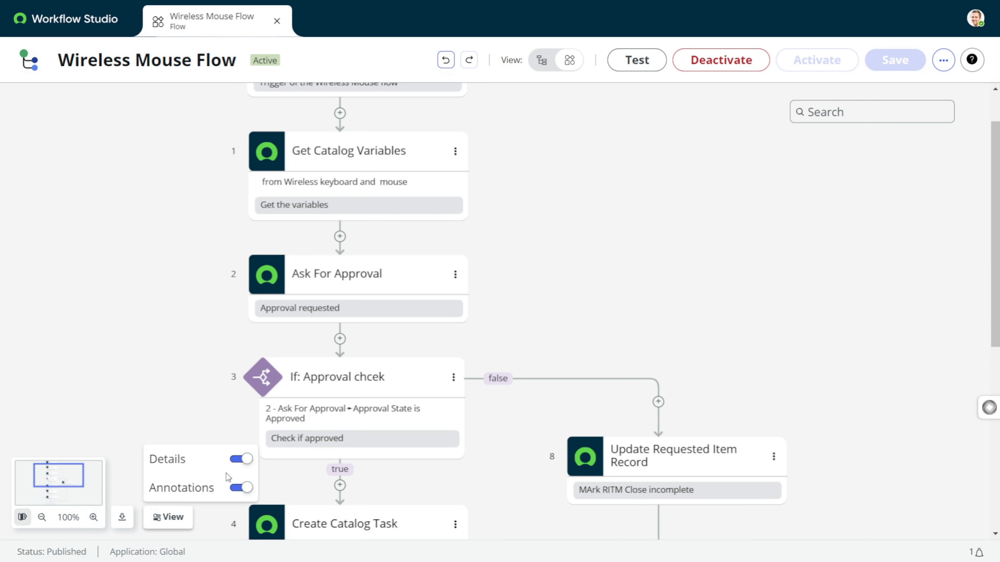
pyautogui.scroll(-3, 372, 314)
pyautogui.scroll(5, 372, 315)
pyautogui.scroll(-3, 372, 314)
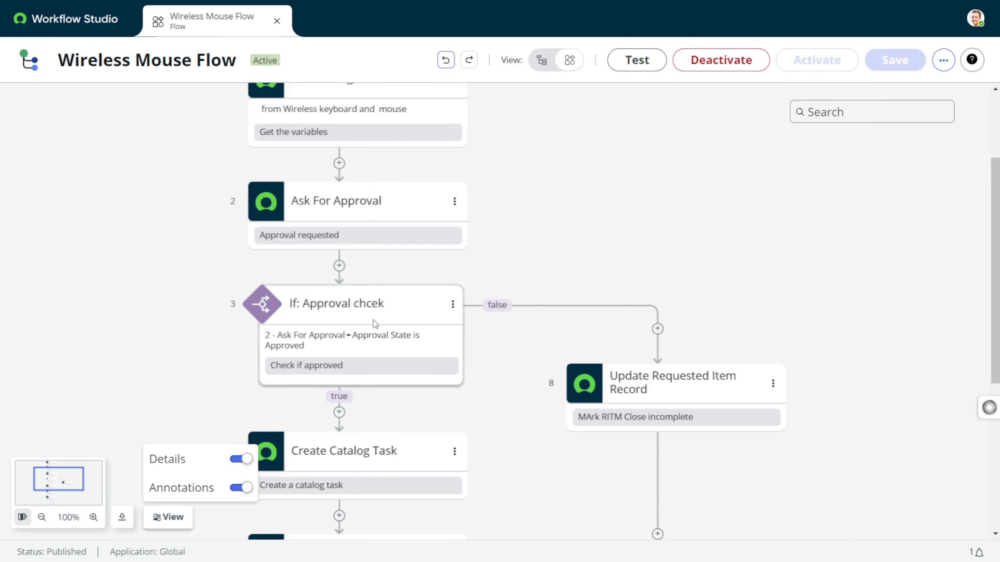
pyautogui.click(241, 459)
pyautogui.click(237, 460)
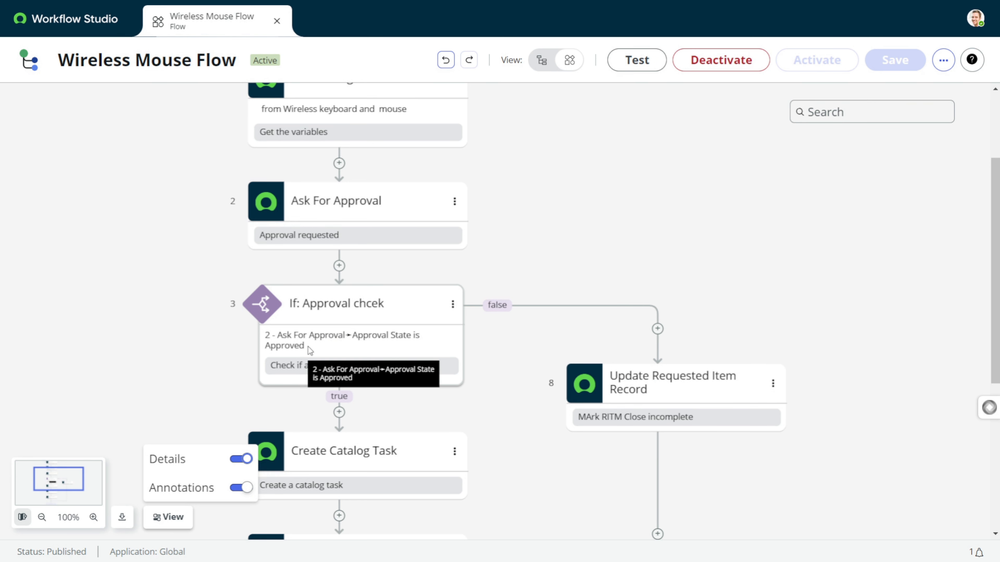
pyautogui.click(245, 459)
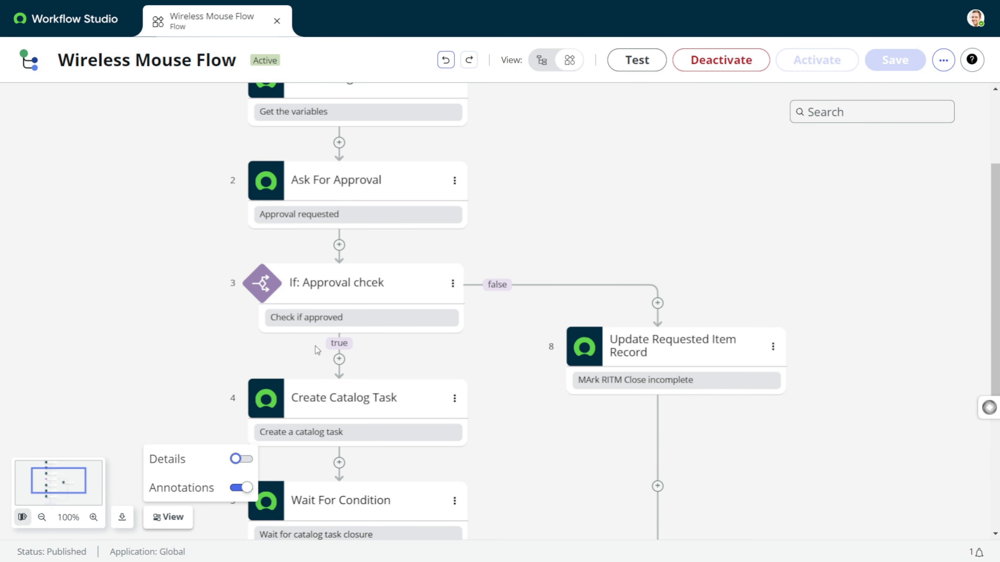
pyautogui.click(241, 489)
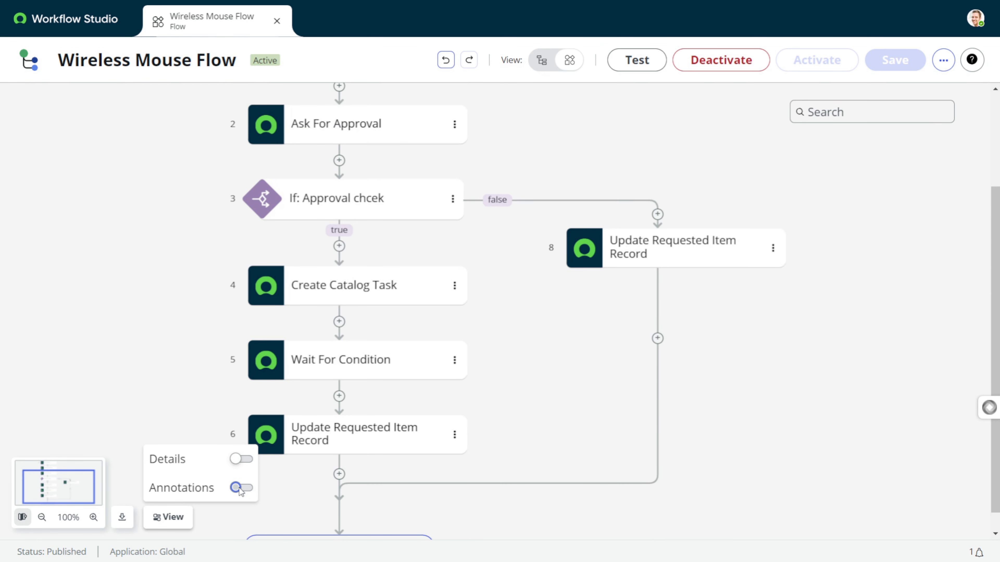
pyautogui.click(241, 488)
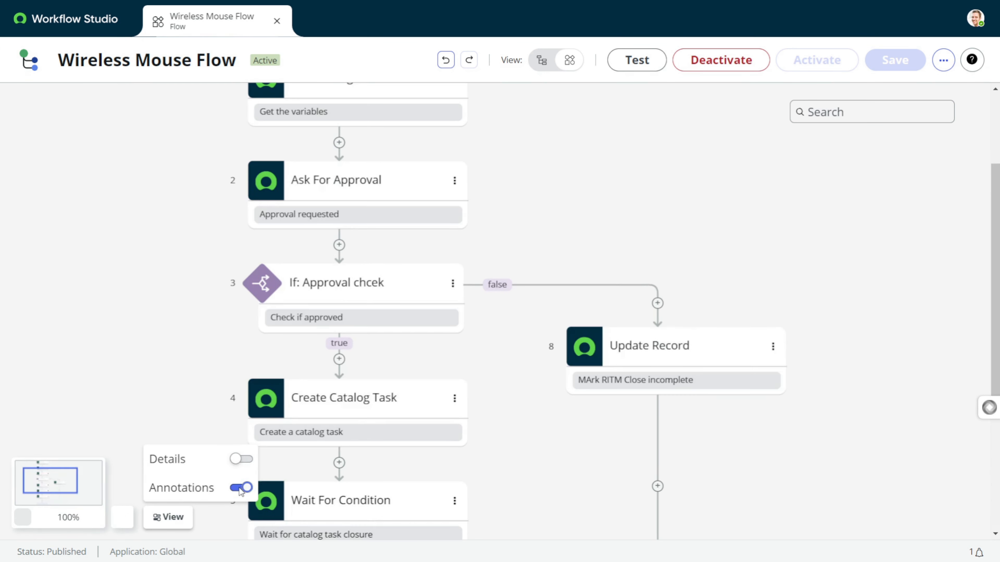
pyautogui.click(248, 460)
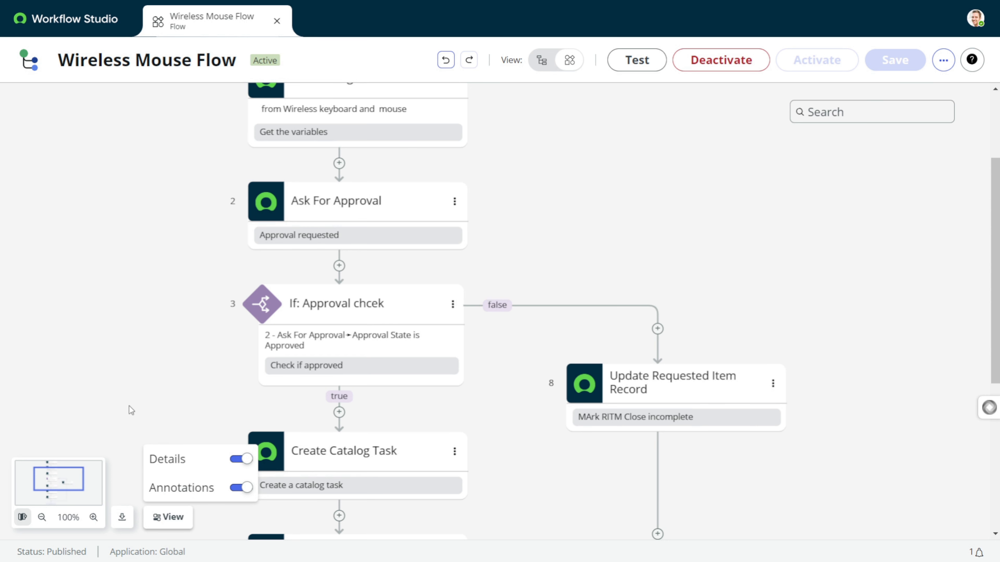
# - Export the flow diagram to the Desktop as a PNG image named Wireless Mouse Flow
pyautogui.click(122, 517)
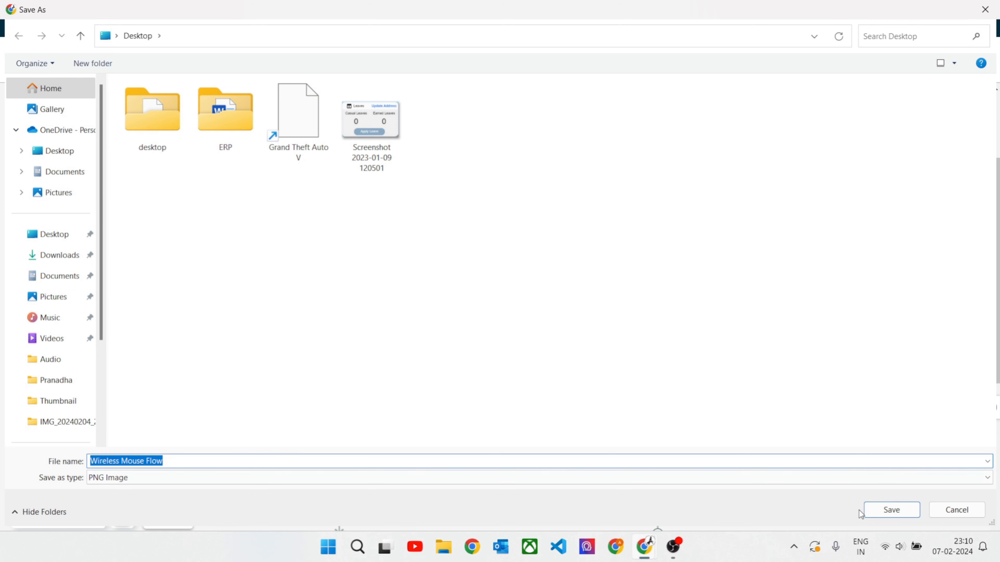
pyautogui.click(871, 511)
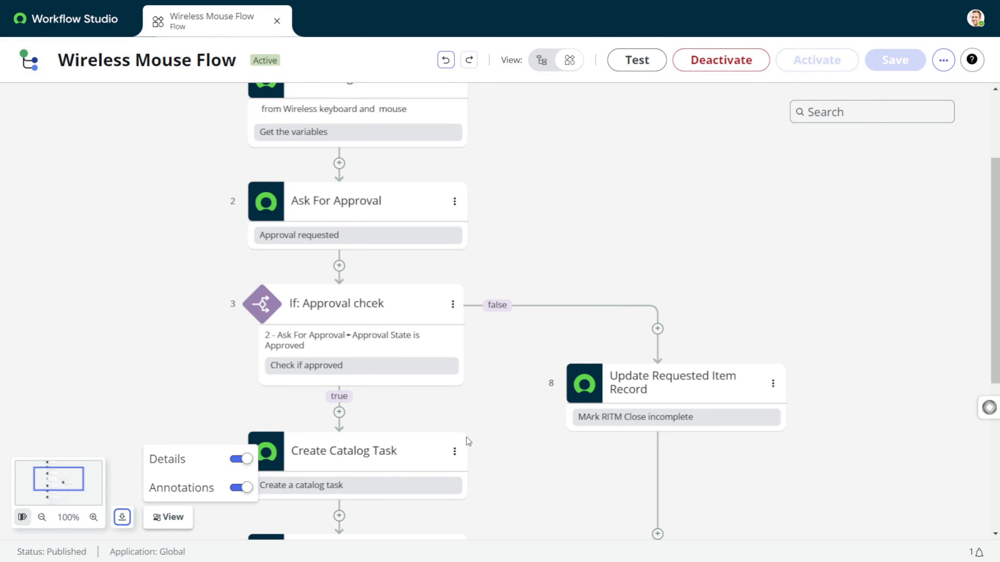
# - Compare the flow's list view with its diagram view, examining the actions in the true and false branches
pyautogui.scroll(-6, 465, 433)
pyautogui.scroll(7, 462, 432)
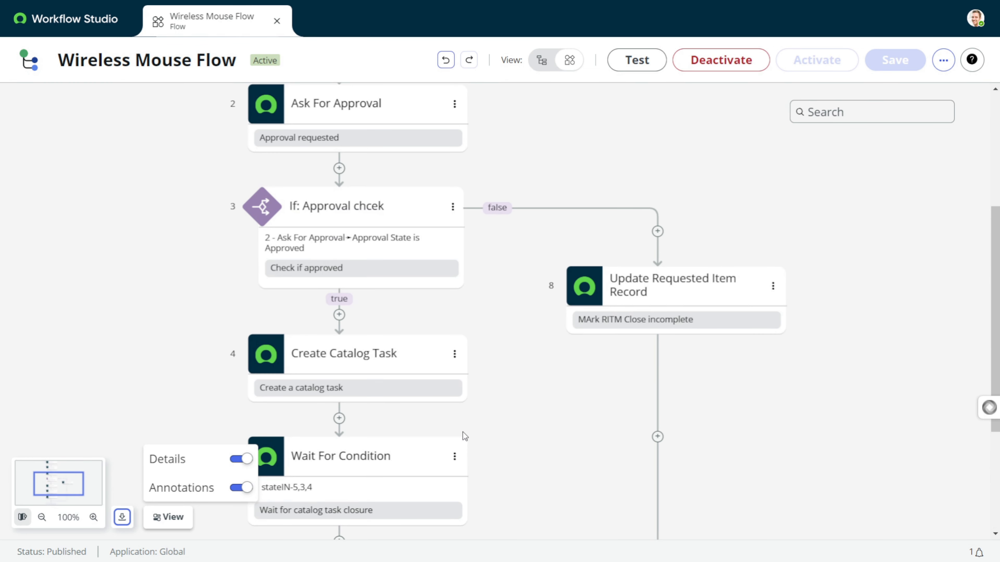
pyautogui.scroll(2, 706, 213)
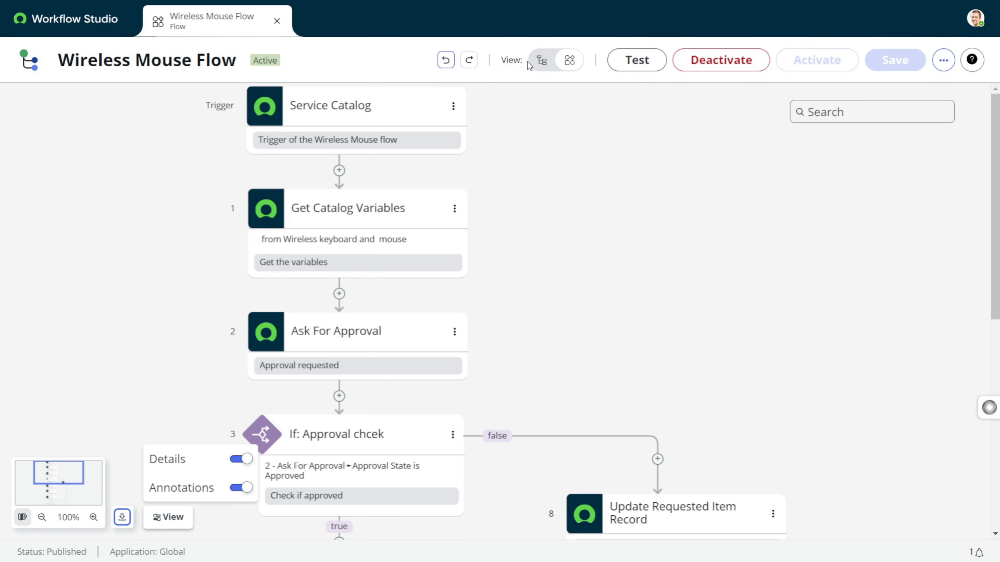
pyautogui.click(537, 61)
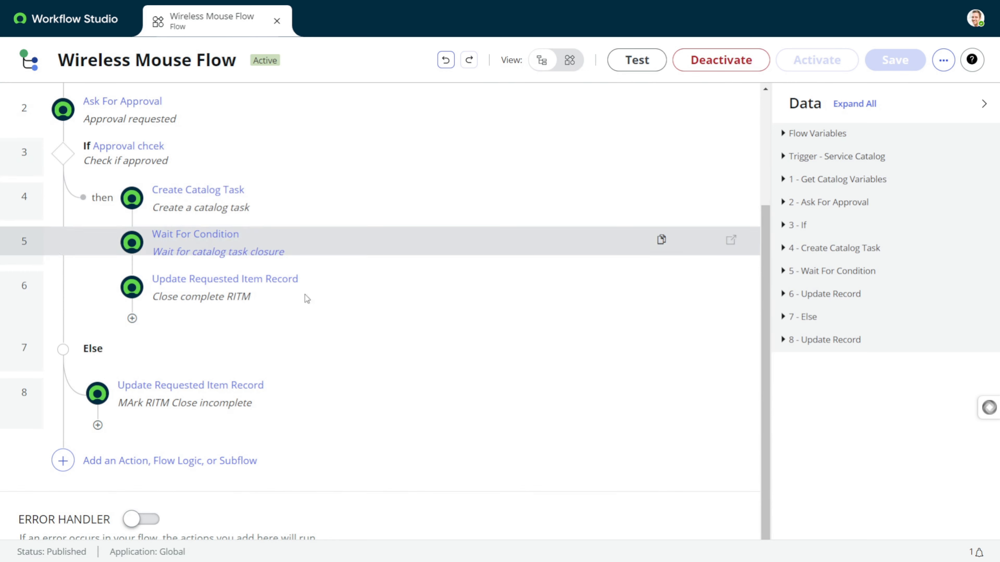
pyautogui.scroll(4, 259, 246)
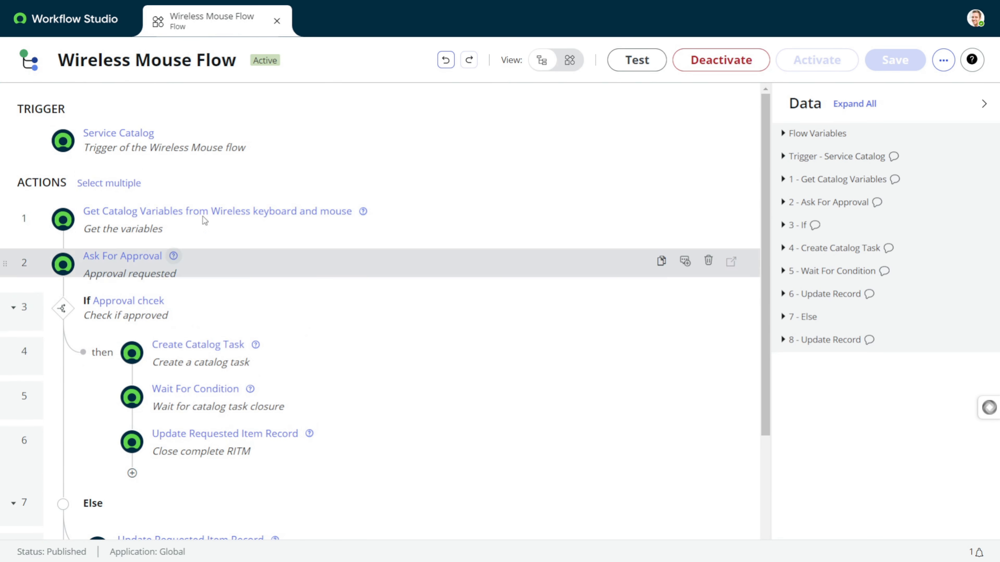
pyautogui.click(567, 63)
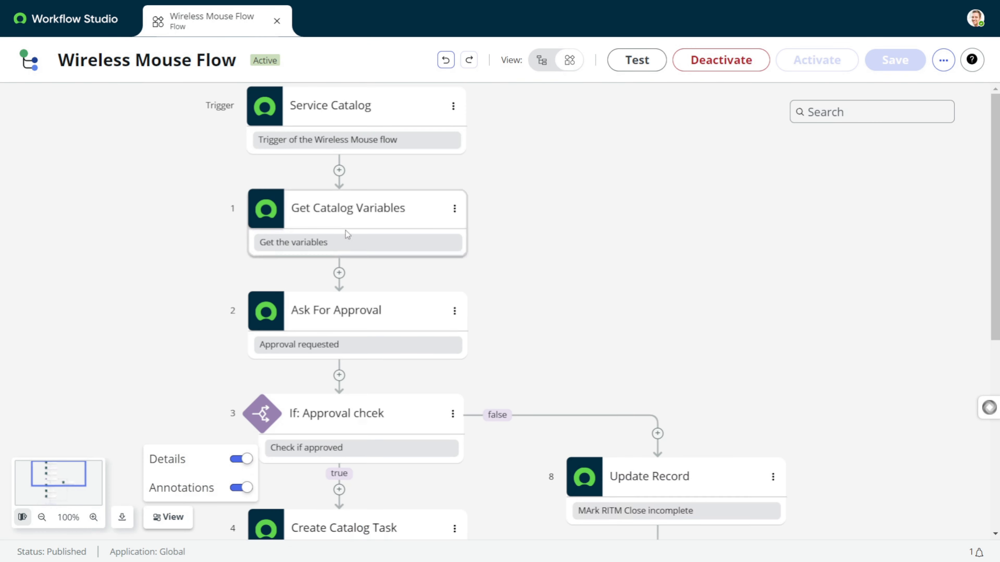
pyautogui.scroll(-5, 534, 325)
pyautogui.scroll(5, 534, 325)
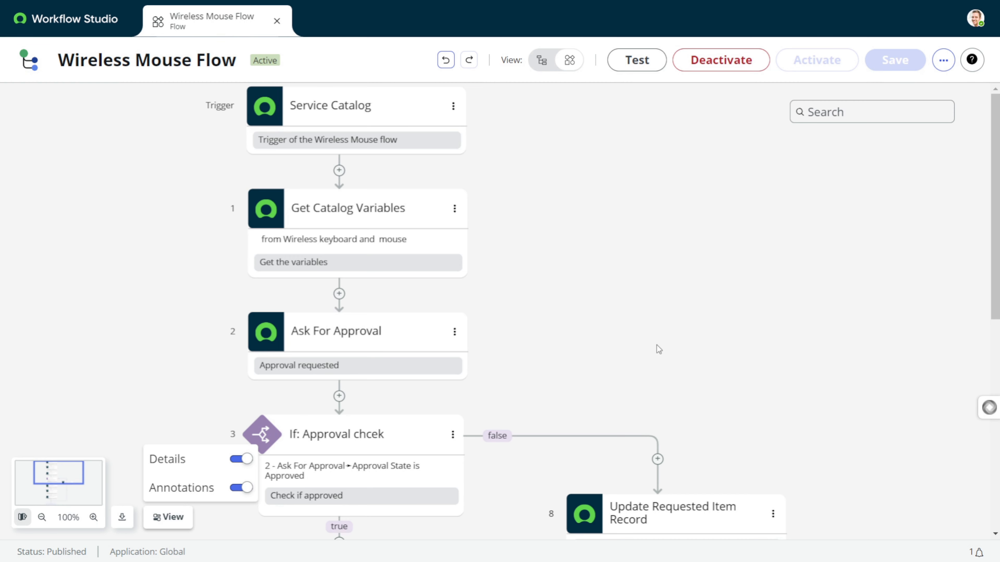
pyautogui.scroll(-7, 659, 350)
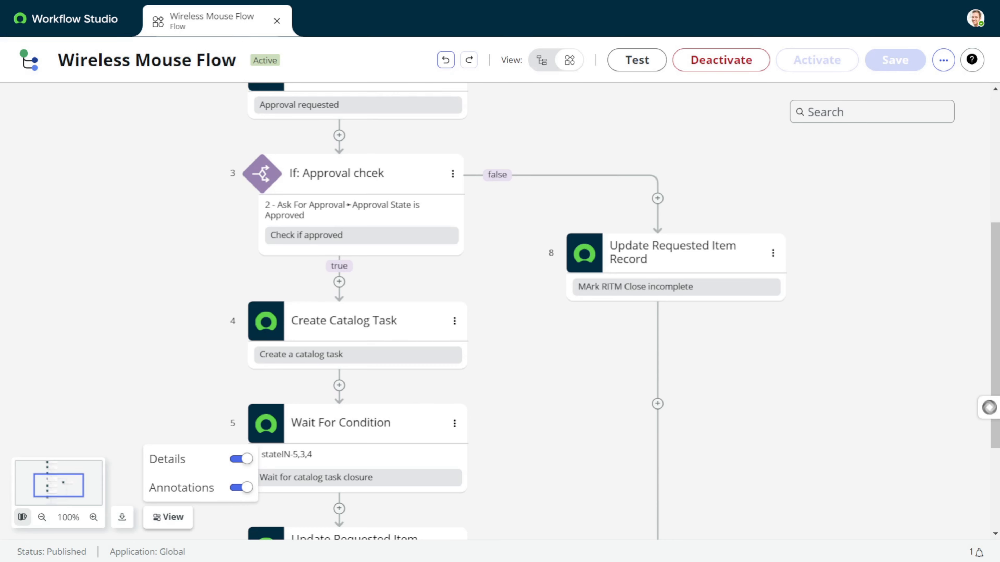
pyautogui.scroll(-3, 436, 511)
pyautogui.scroll(7, 418, 422)
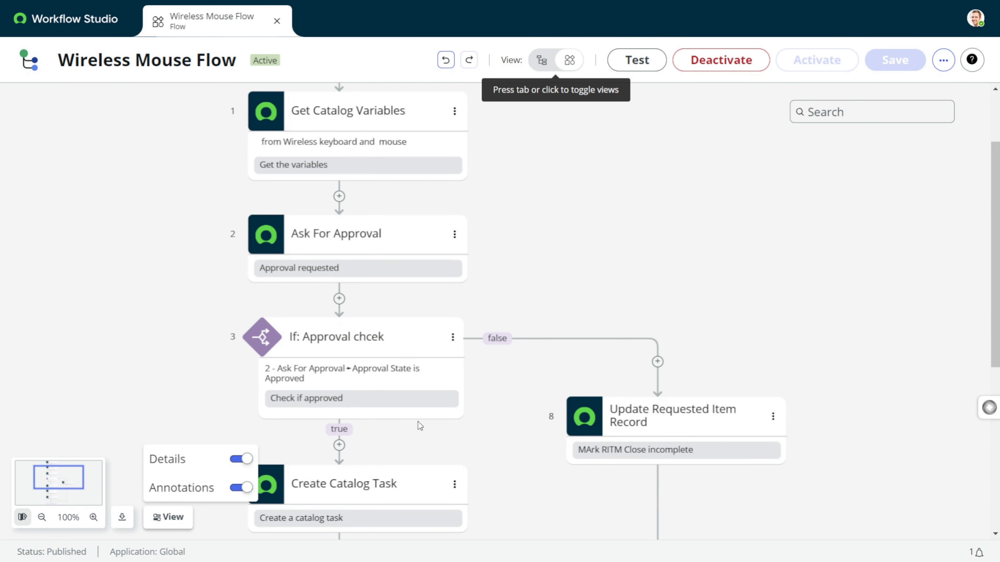
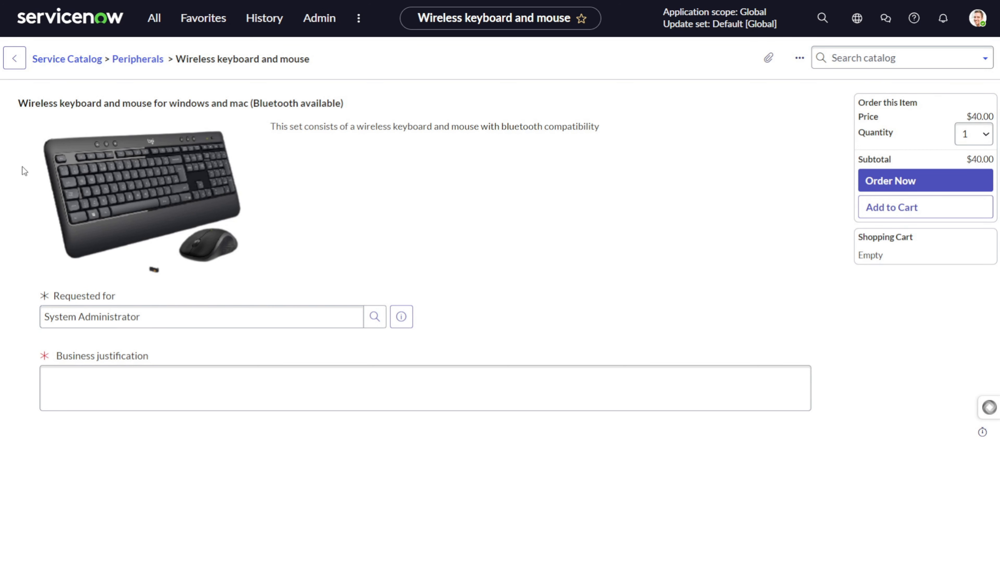
# - Dismiss the keyboard shortcuts overview and open the Service Portal with the slash command /sp
pyautogui.hotkey('ctrl', '/')
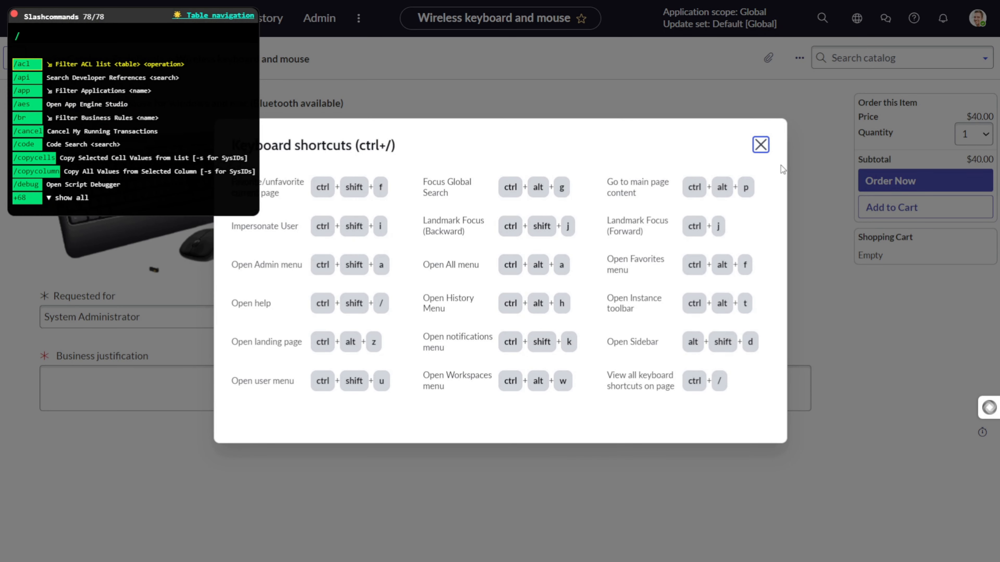
pyautogui.click(760, 144)
pyautogui.click(204, 40)
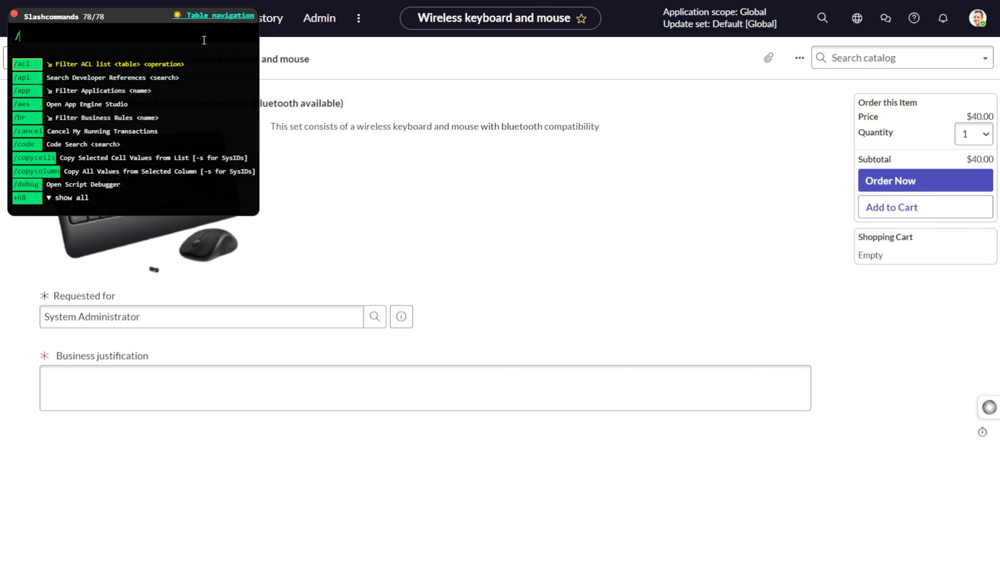
pyautogui.write('sp')
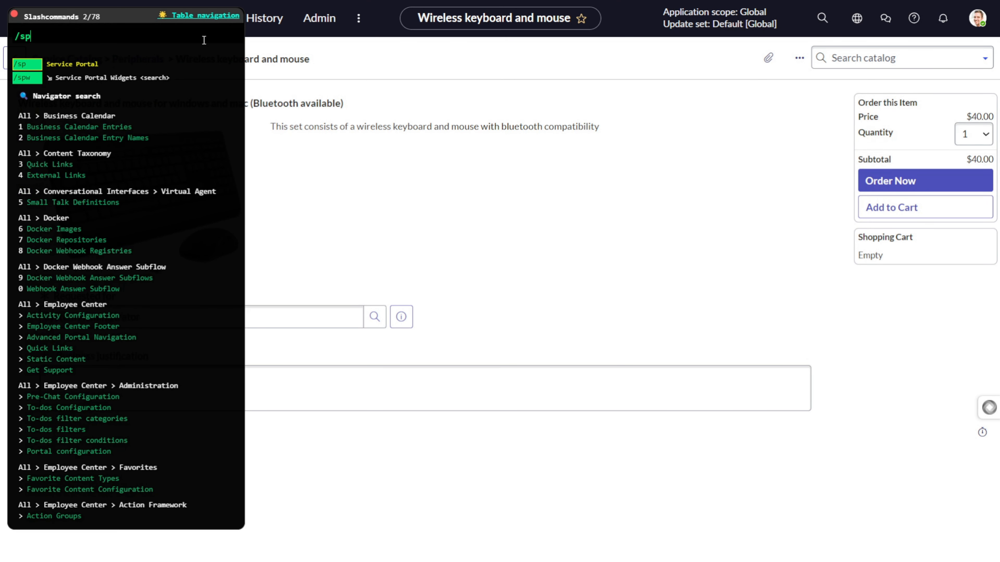
pyautogui.press('Return')
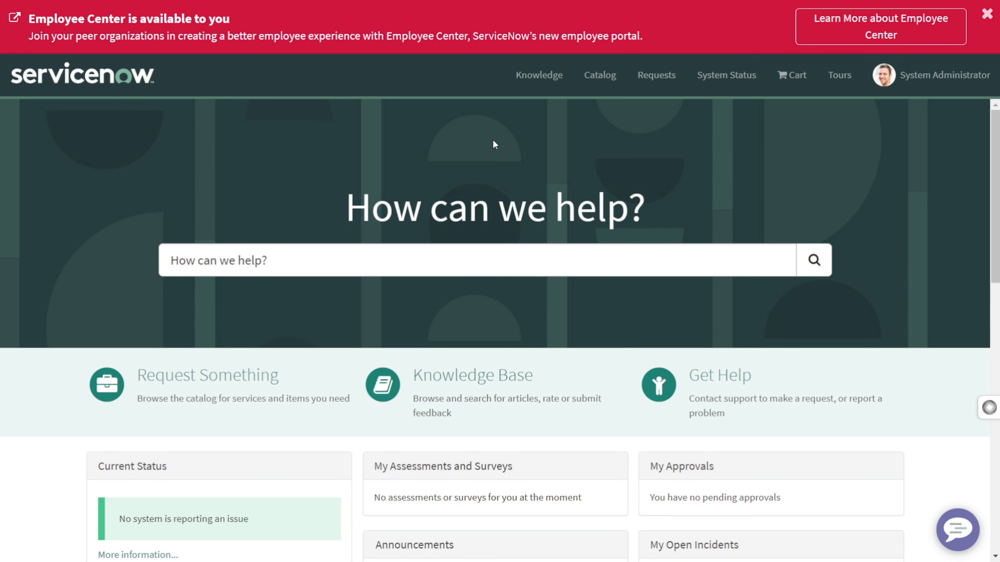
# - Open the Wireless keyboard and mouse item from the Peripherals category of the portal's service catalog
pyautogui.scroll(-5, 430, 297)
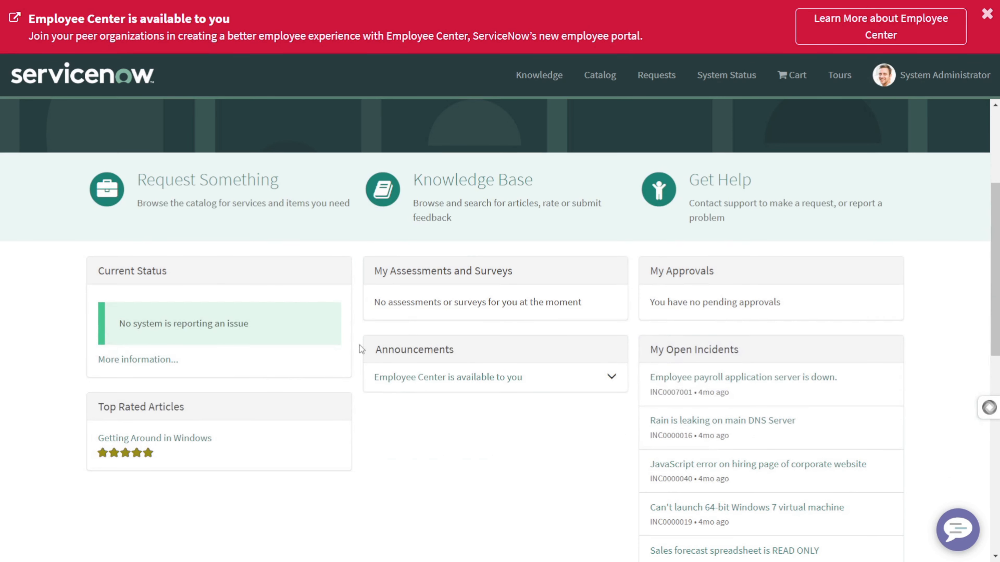
pyautogui.click(240, 181)
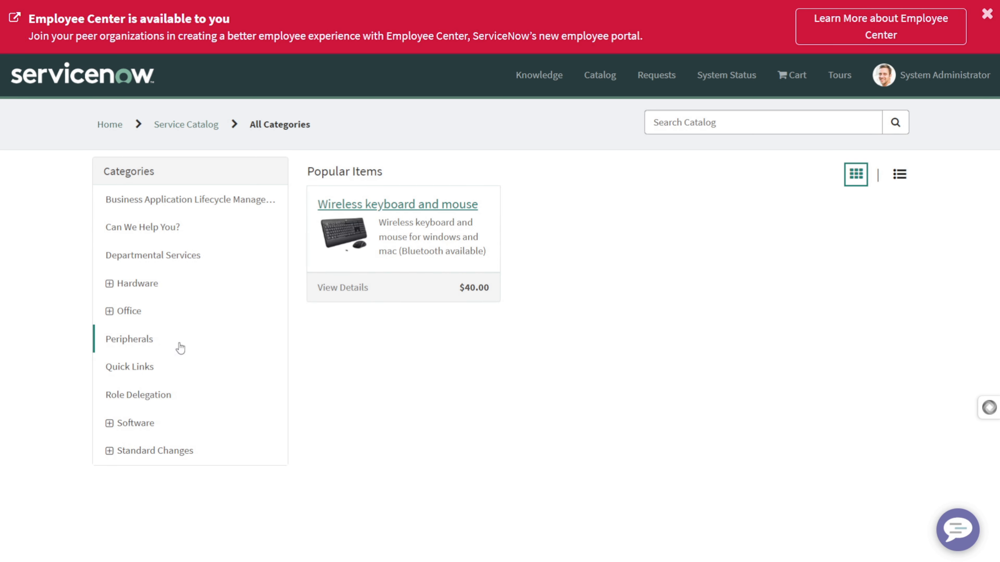
pyautogui.click(405, 208)
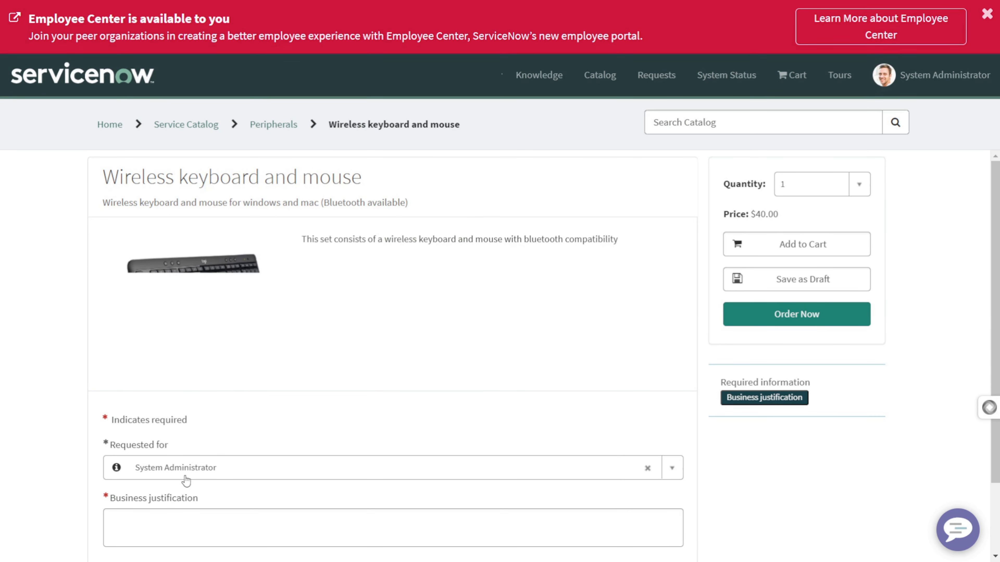
# - Order the item for Abraham Lincoln, giving "This is for testing" as the business justification
pyautogui.click(186, 479)
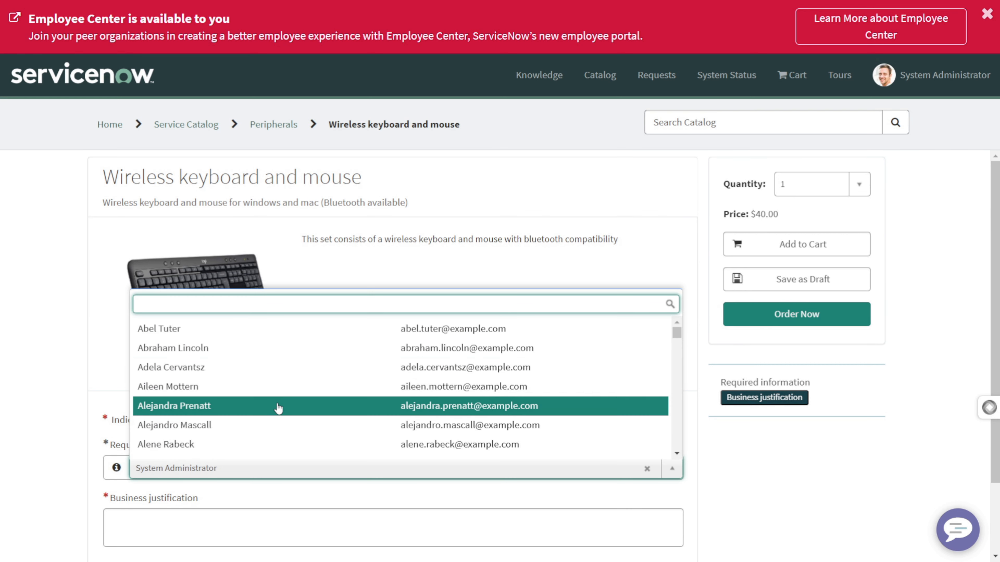
pyautogui.click(240, 350)
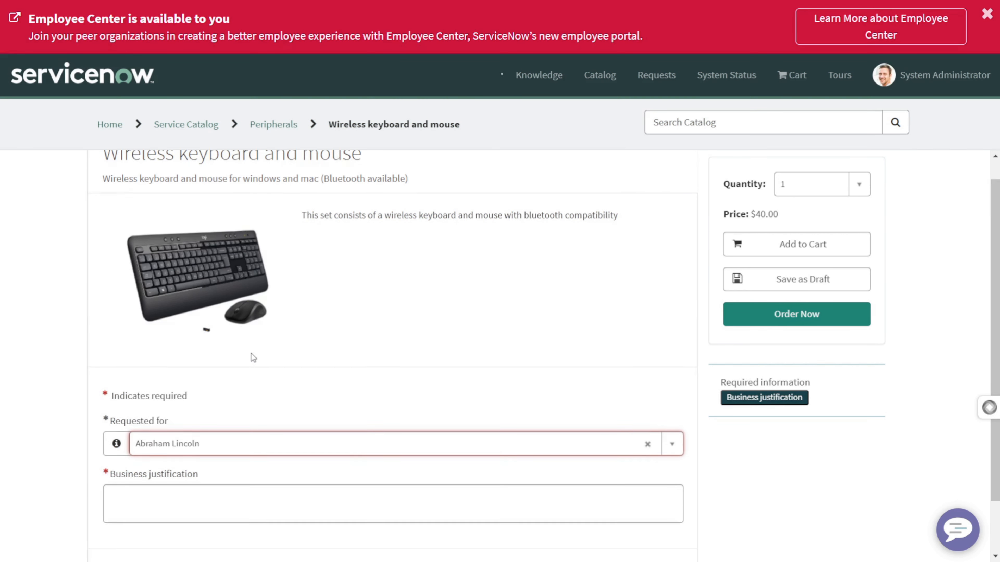
pyautogui.scroll(-2, 253, 357)
pyautogui.click(172, 431)
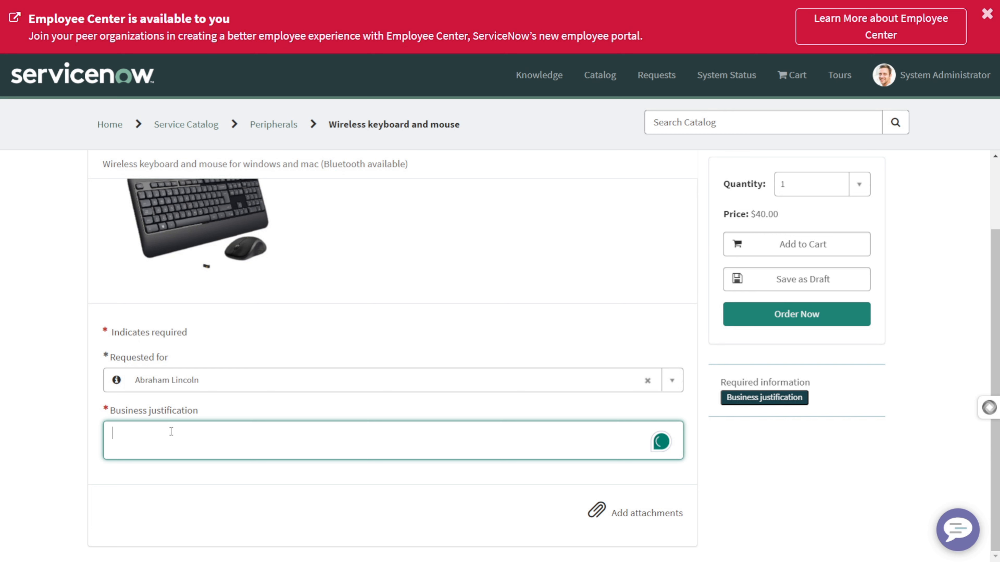
pyautogui.write('This is')
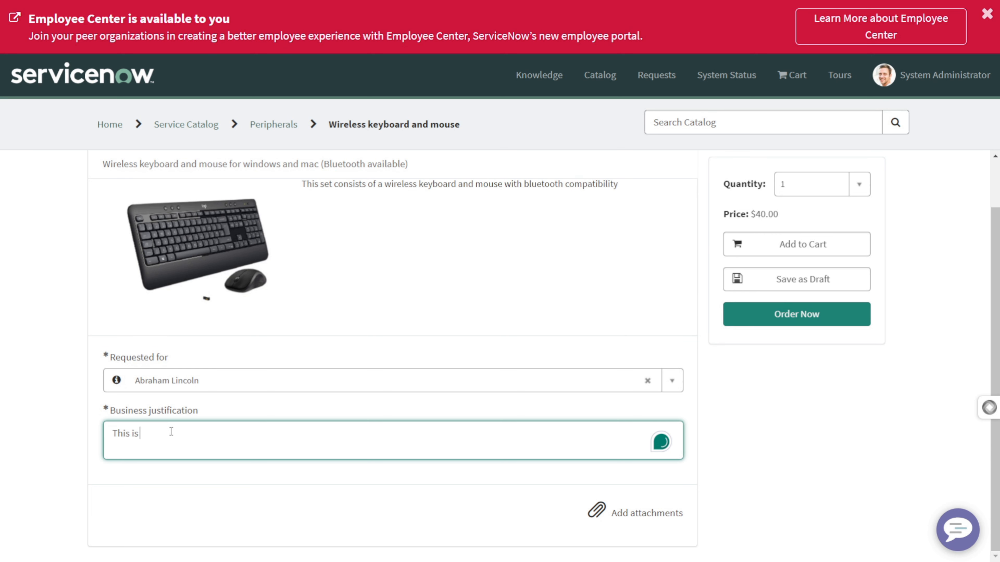
pyautogui.write(' for testing')
pyautogui.click(789, 319)
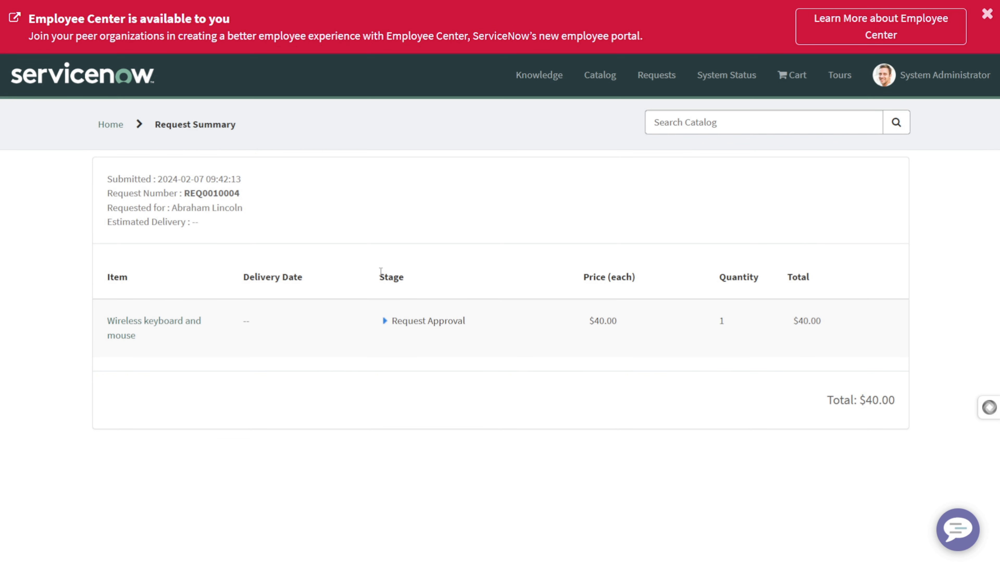
# - Expand the ordered item's stages in the request summary and copy the request number
pyautogui.moveTo(375, 278); pyautogui.dragTo(453, 277)
pyautogui.click(384, 321)
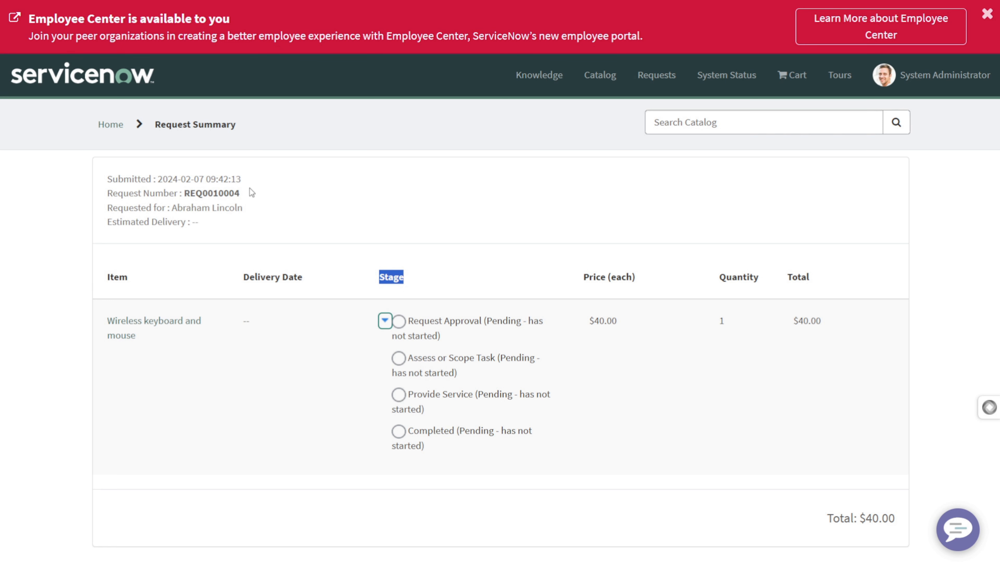
pyautogui.doubleClick(206, 194)
pyautogui.hotkey('ctrl', 'c')
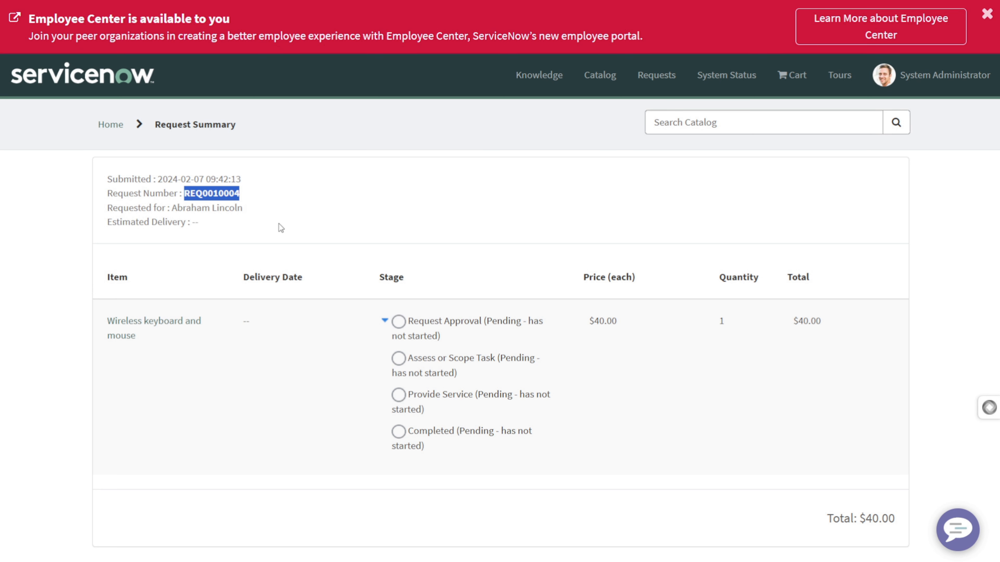
# - Open the Requests list with the slash command /sc_request, and open the newest request and its requested item
pyautogui.click(293, 225)
pyautogui.write('/sc')
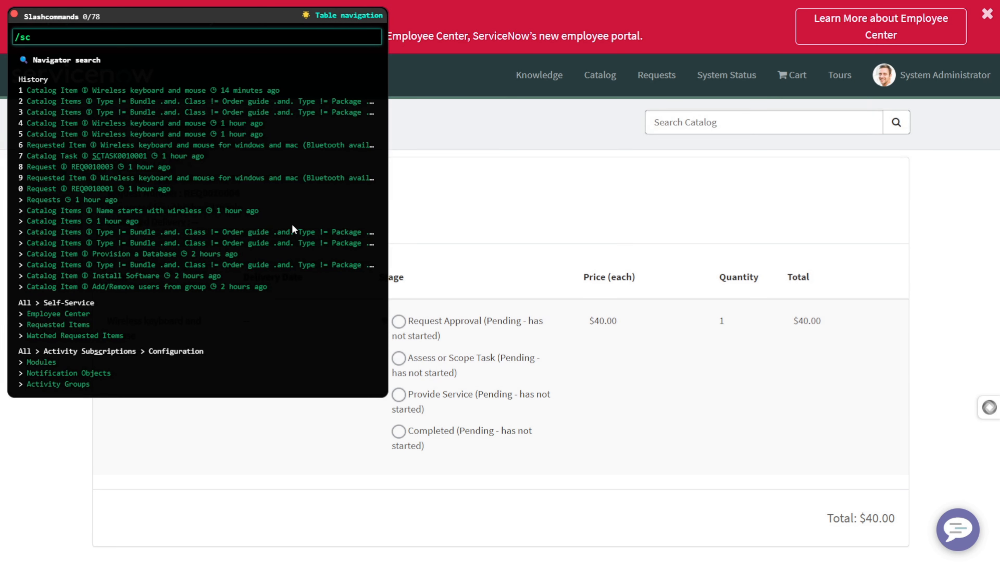
pyautogui.write('_requ')
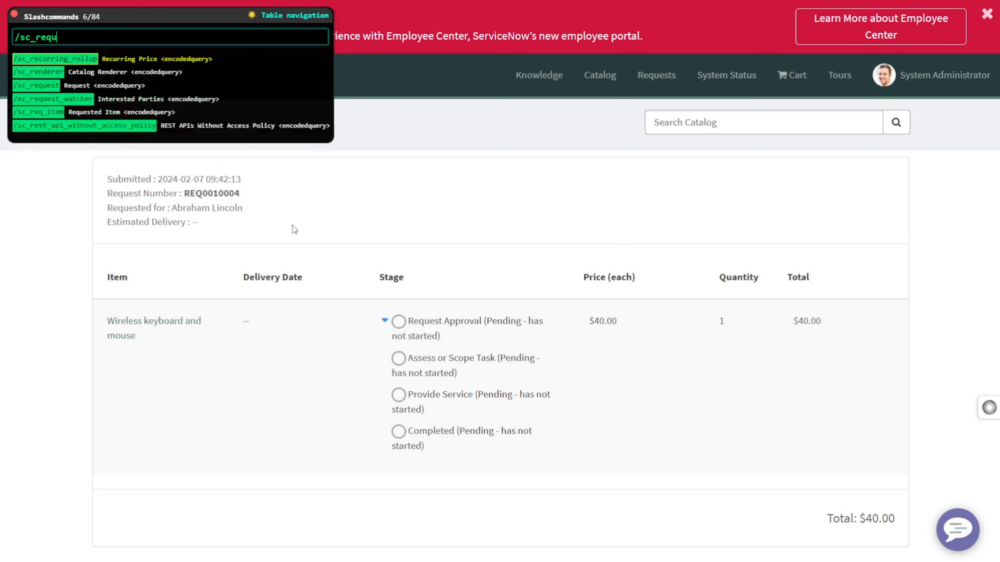
pyautogui.write('est')
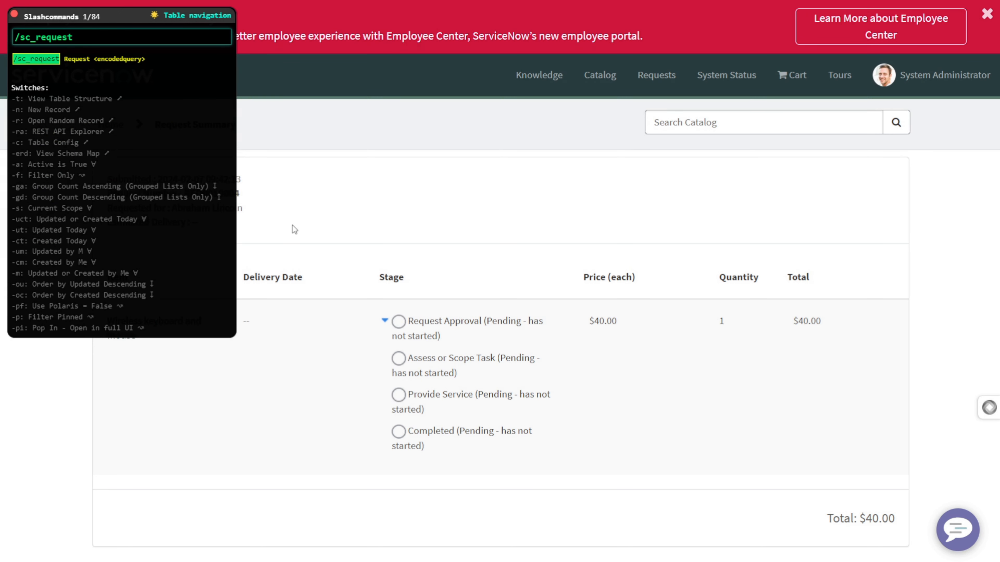
pyautogui.hotkey('ctrl', 'v')
pyautogui.press('Return')
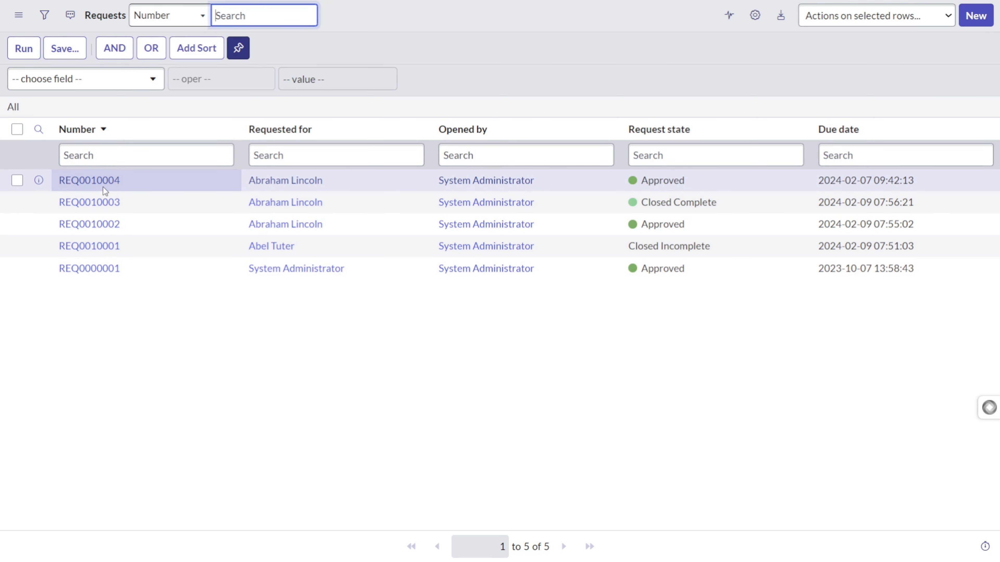
pyautogui.click(99, 182)
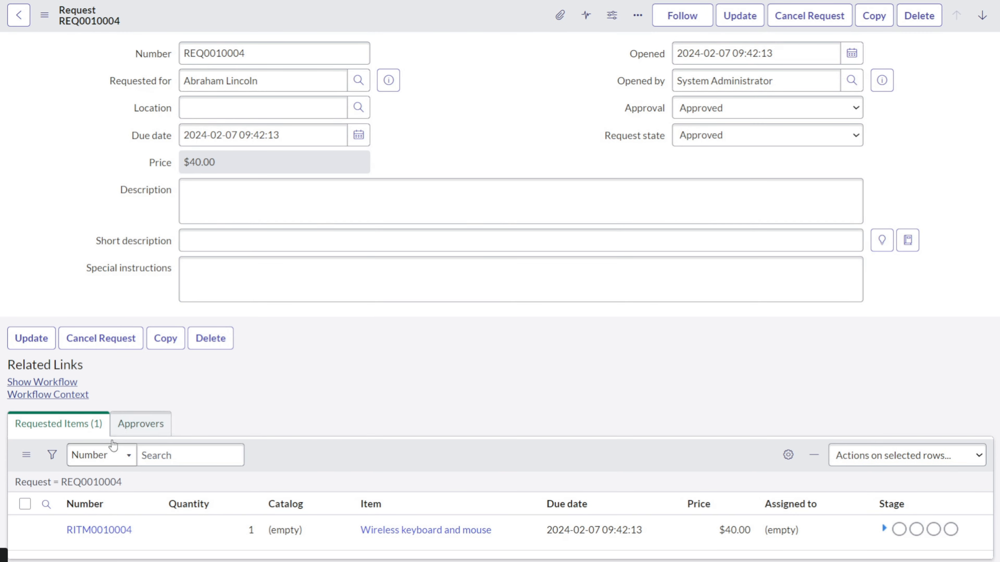
pyautogui.click(97, 530)
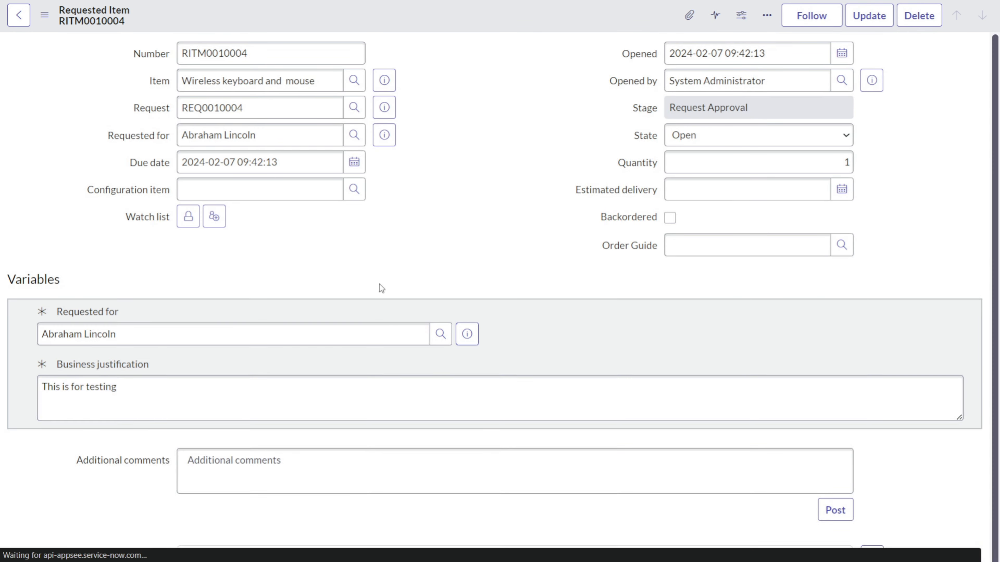
# - Examine the requested item's variables and activity, and its catalog tasks, approvers and group approvals
pyautogui.scroll(-3, 380, 283)
pyautogui.scroll(-4, 33, 407)
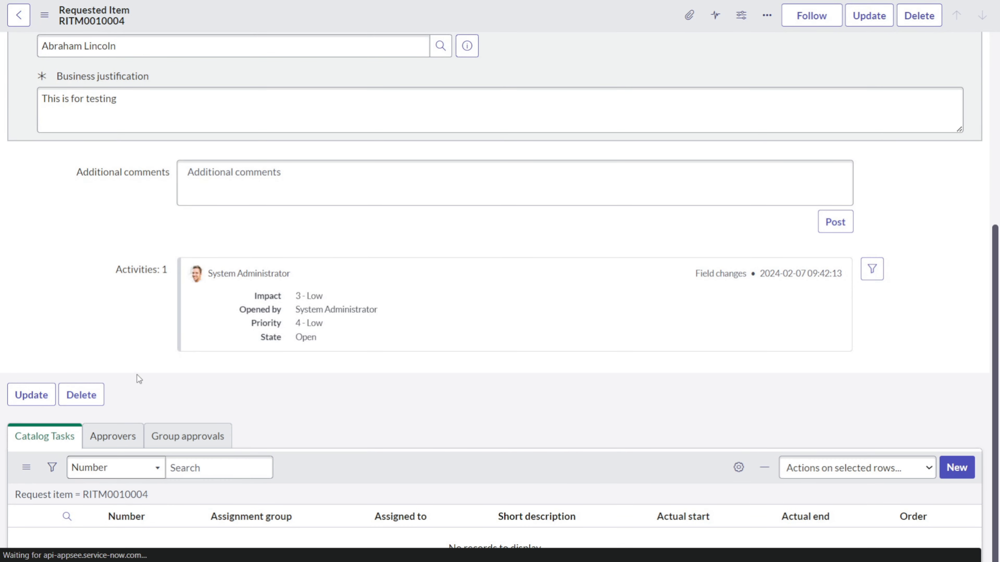
pyautogui.scroll(-7, 135, 388)
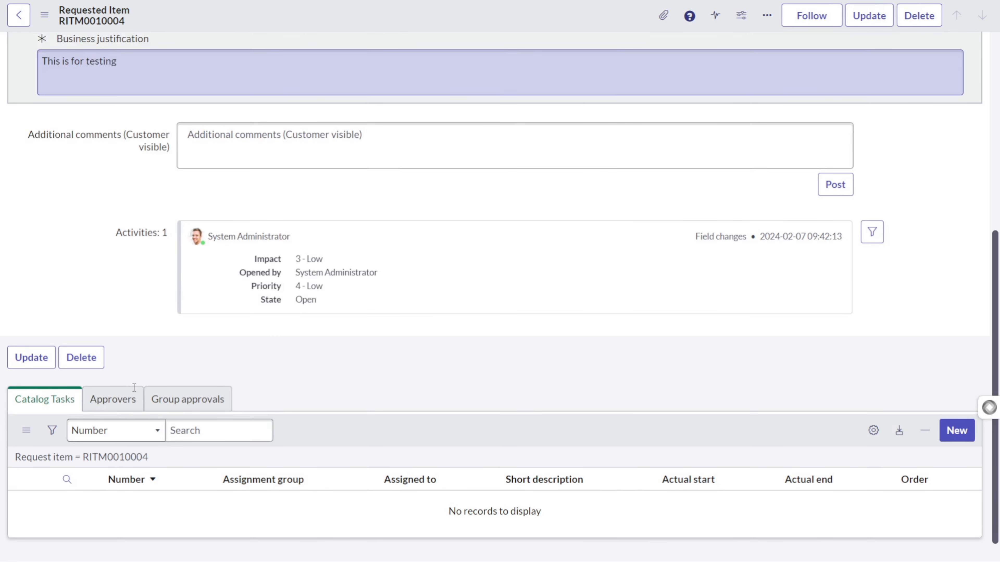
pyautogui.scroll(5, 122, 409)
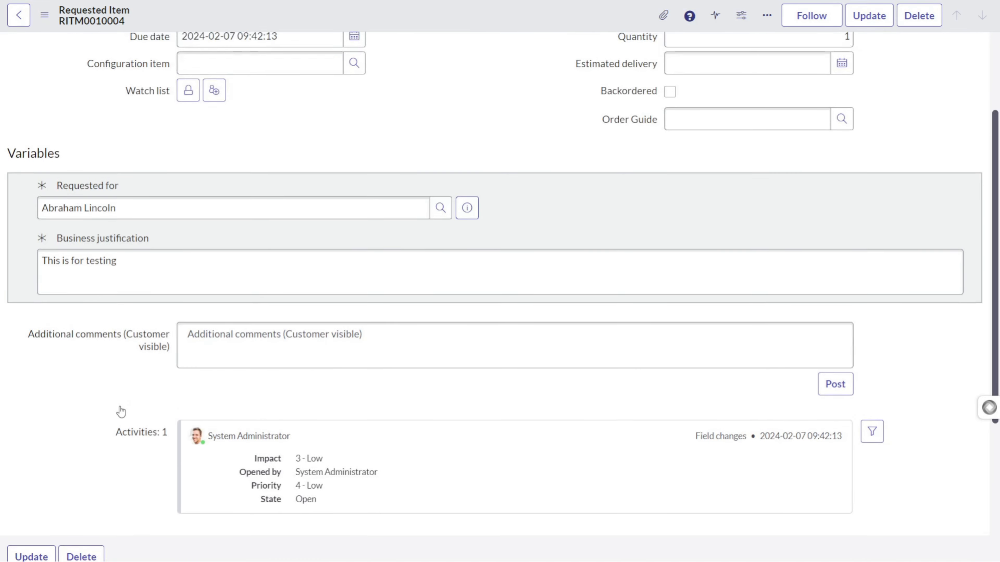
pyautogui.scroll(3, 120, 411)
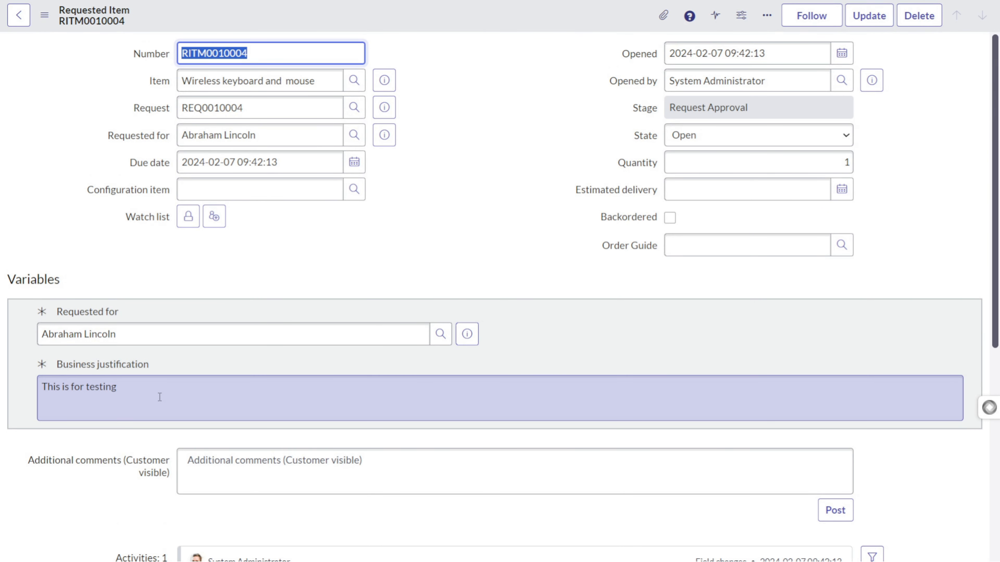
pyautogui.scroll(-9, 241, 379)
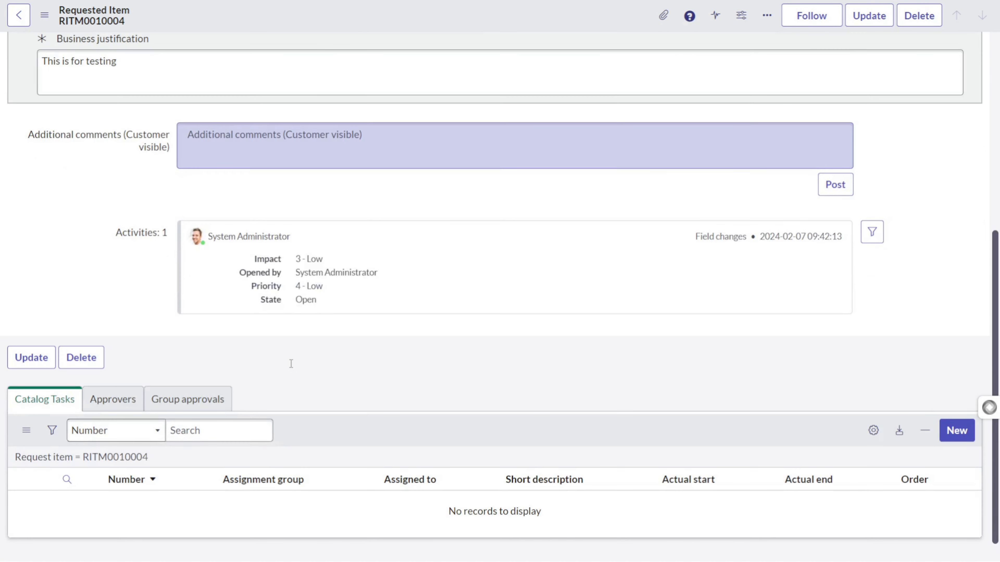
pyautogui.click(114, 373)
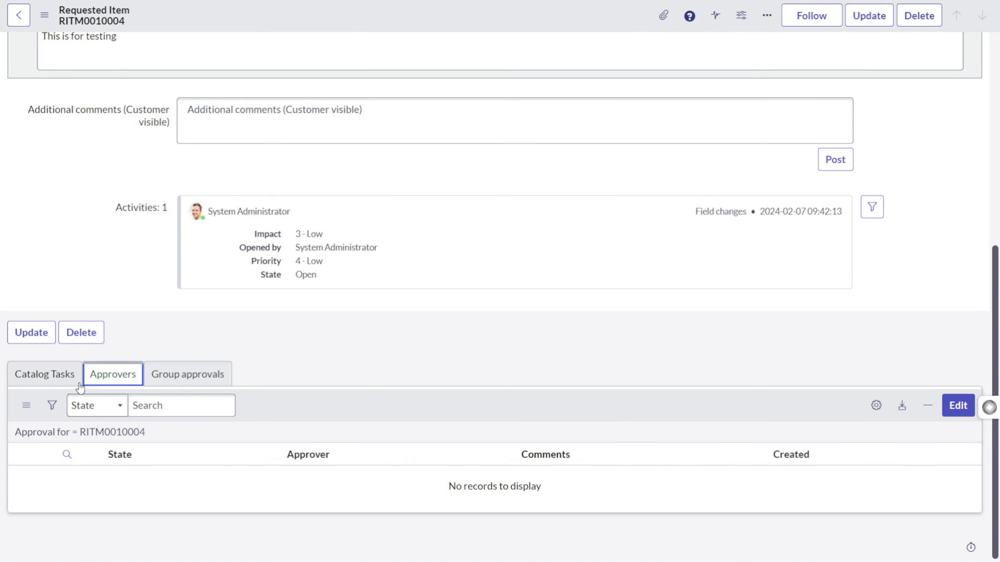
pyautogui.click(68, 379)
pyautogui.click(182, 383)
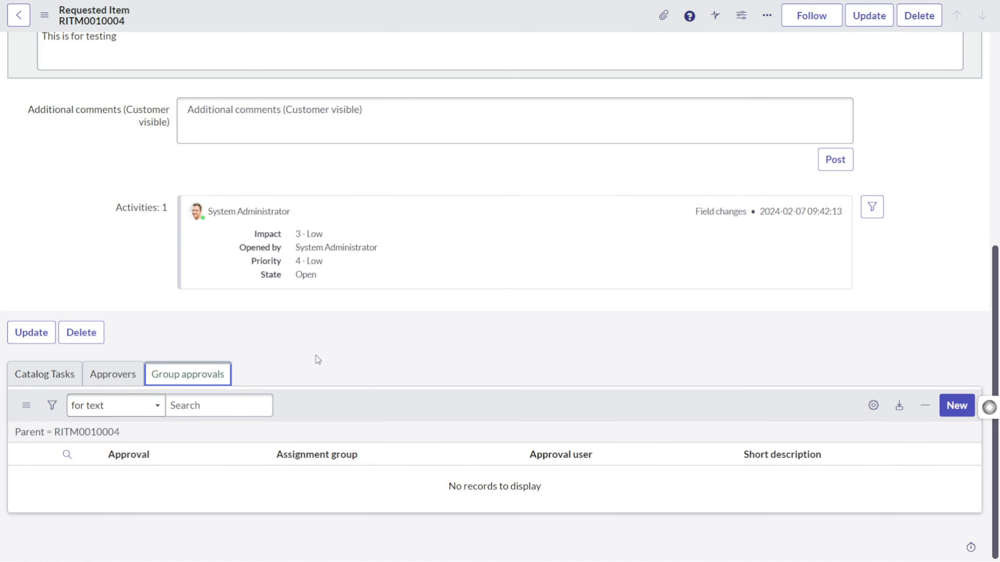
pyautogui.scroll(9, 318, 355)
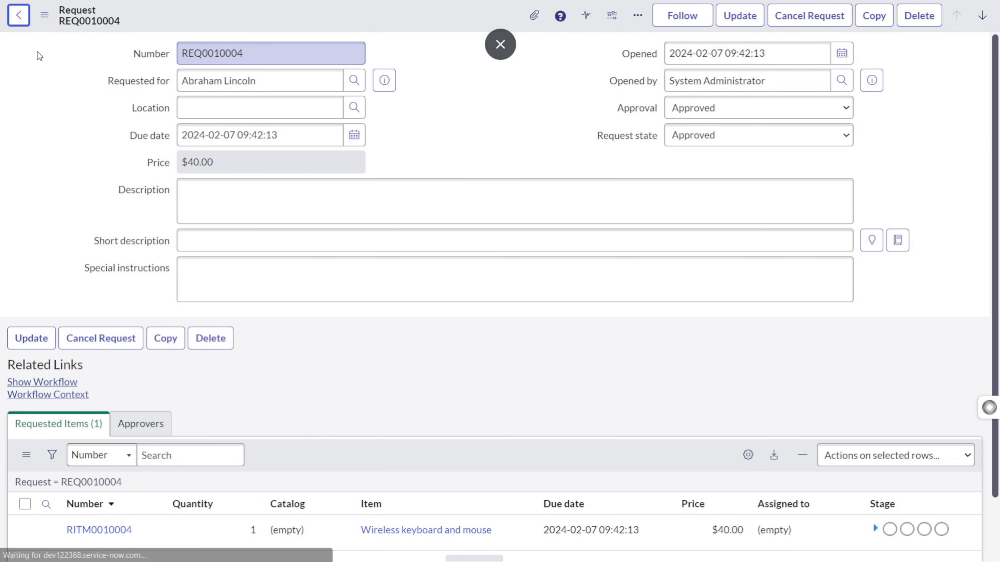
# - Return to the Requests list, show the Updated, Updated by and Created columns, and sort by Created in descending order
pyautogui.click(23, 22)
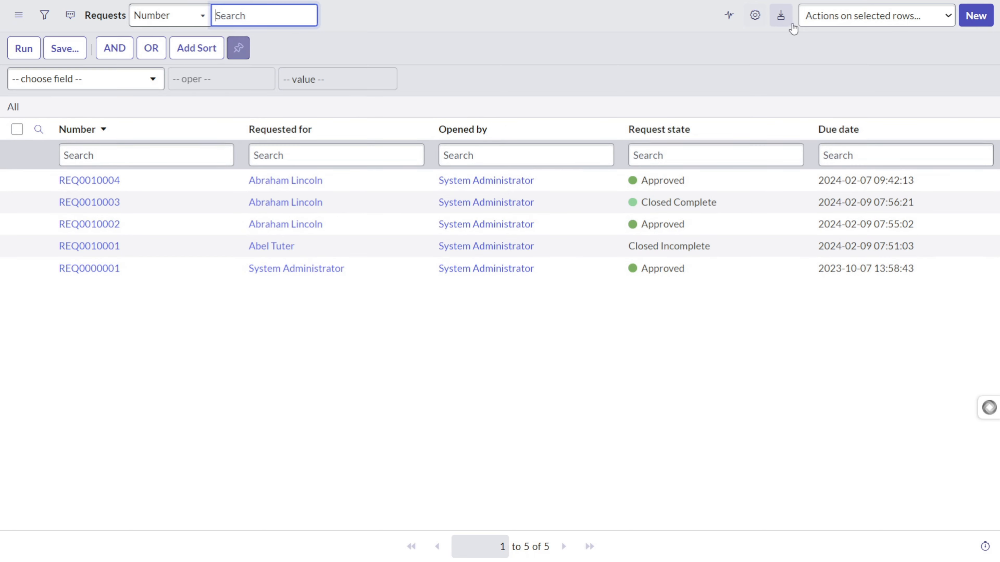
pyautogui.click(782, 17)
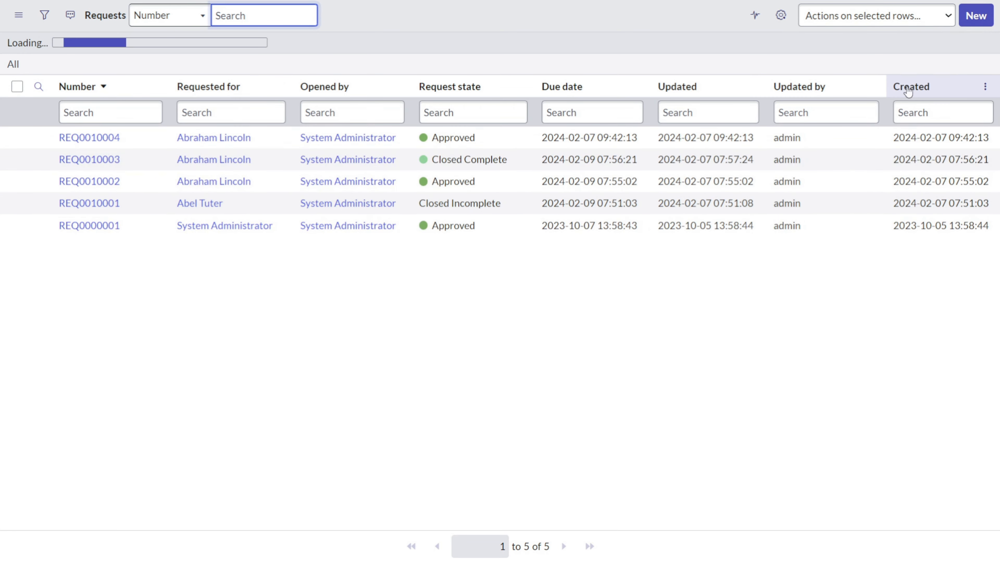
pyautogui.click(908, 136)
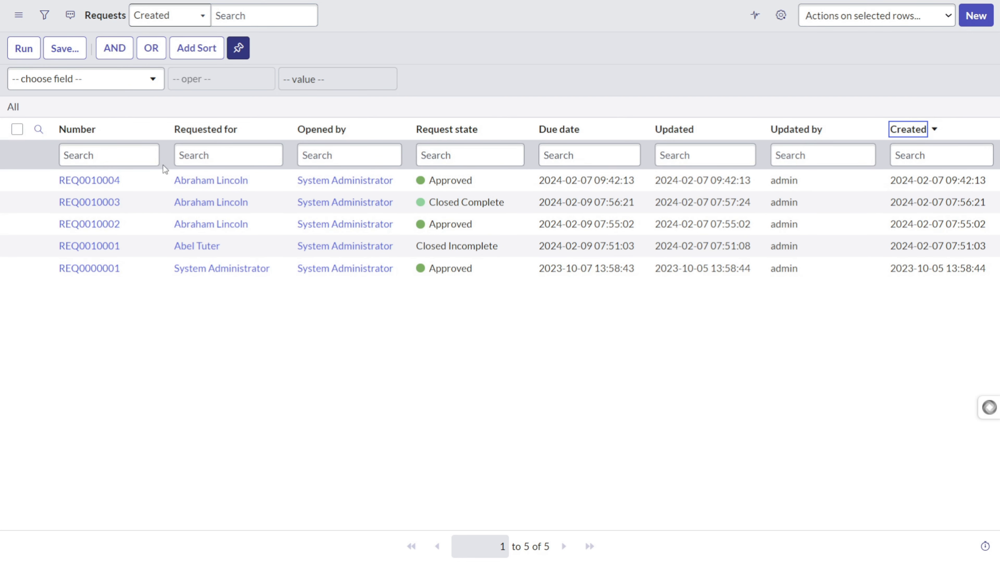
pyautogui.moveTo(899, 183)
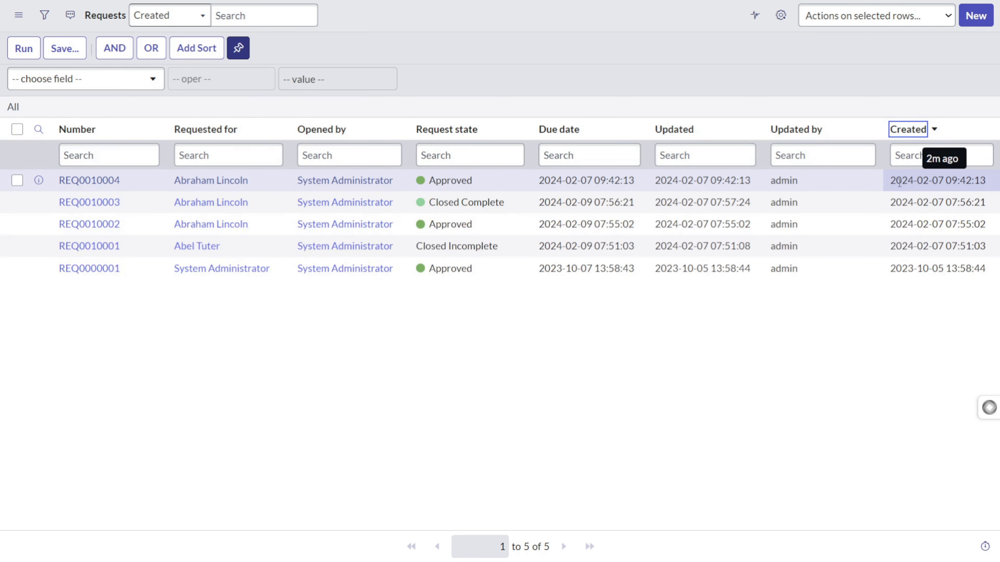
# - Reopen the most recently created request and its requested item, and recheck the item's details
pyautogui.click(83, 181)
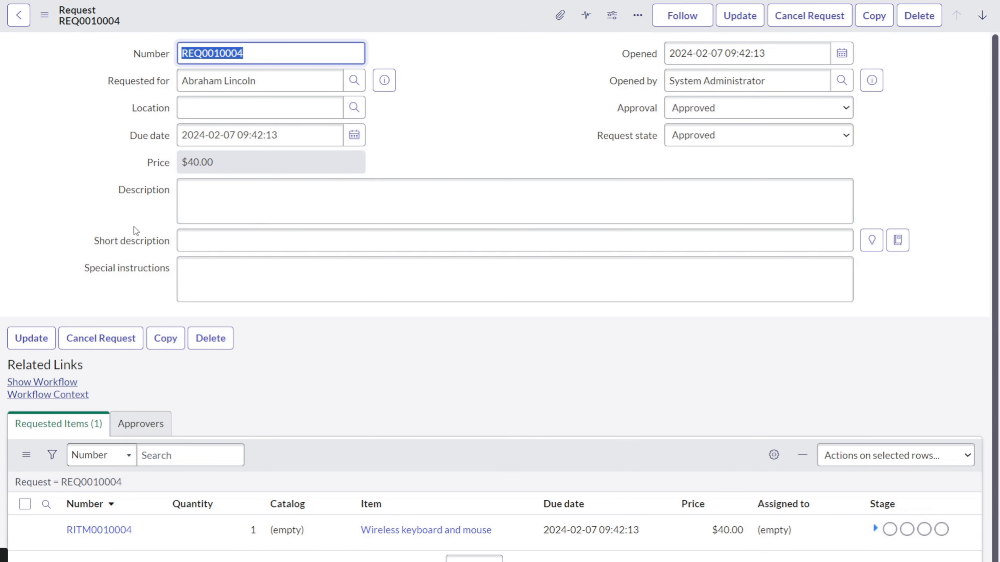
pyautogui.click(107, 531)
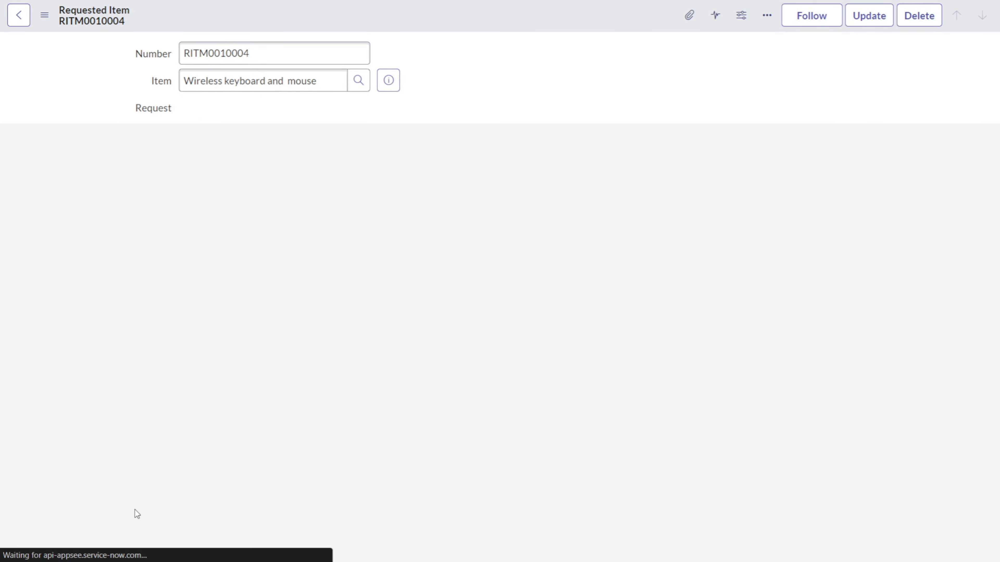
pyautogui.scroll(-5, 289, 377)
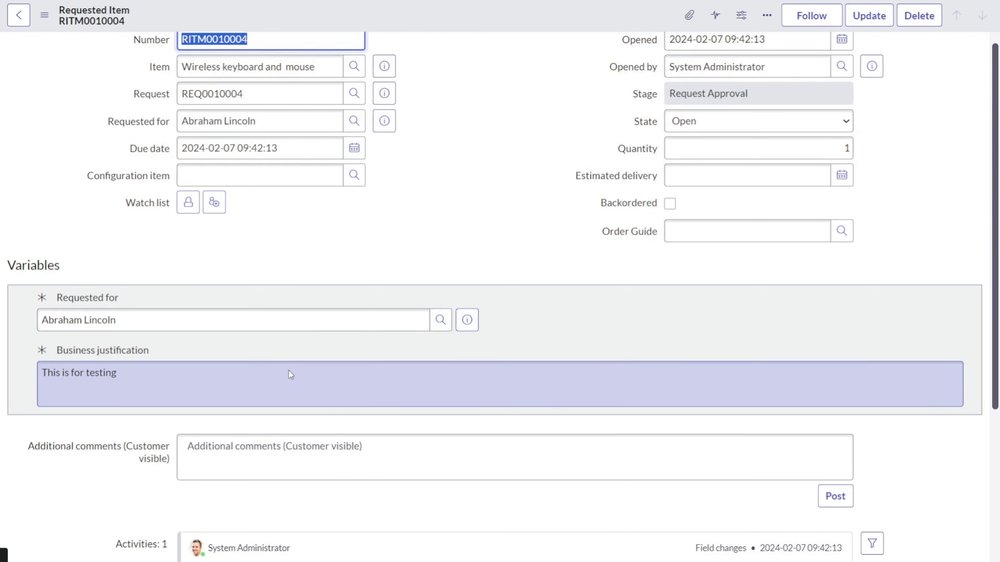
pyautogui.scroll(-4, 288, 370)
pyautogui.scroll(-3, 289, 370)
pyautogui.scroll(7, 289, 371)
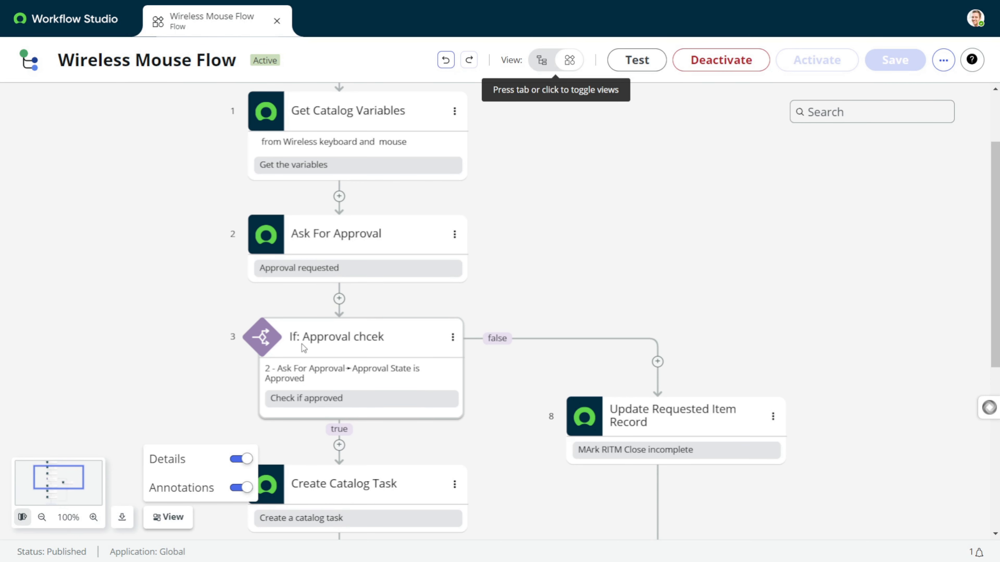
# - Switch to Workflow Studio and open the Ask For Approval action in the Wireless Mouse Flow diagram
pyautogui.scroll(-3, 302, 344)
pyautogui.scroll(4, 309, 312)
pyautogui.scroll(-3, 309, 312)
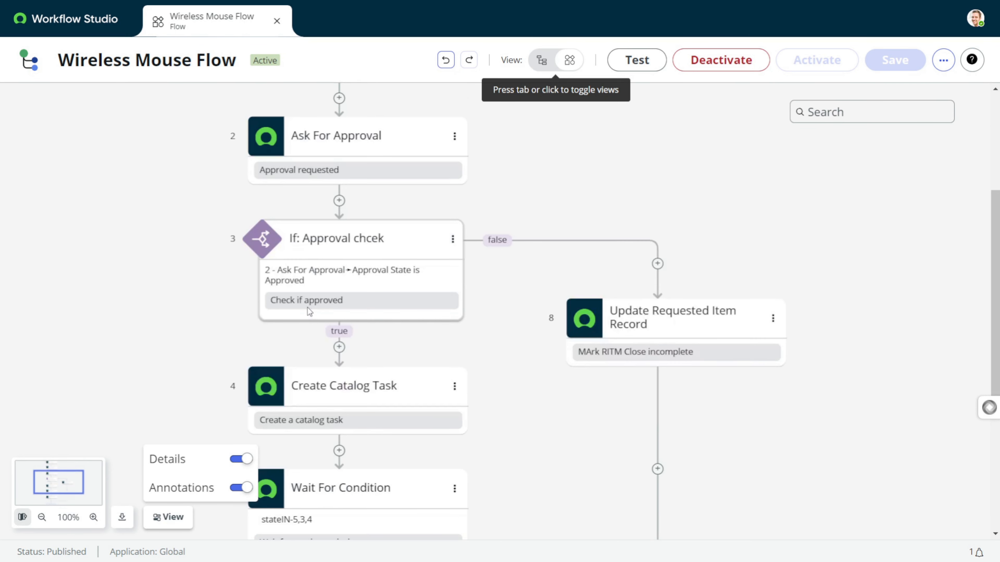
pyautogui.scroll(3, 309, 311)
pyautogui.click(327, 331)
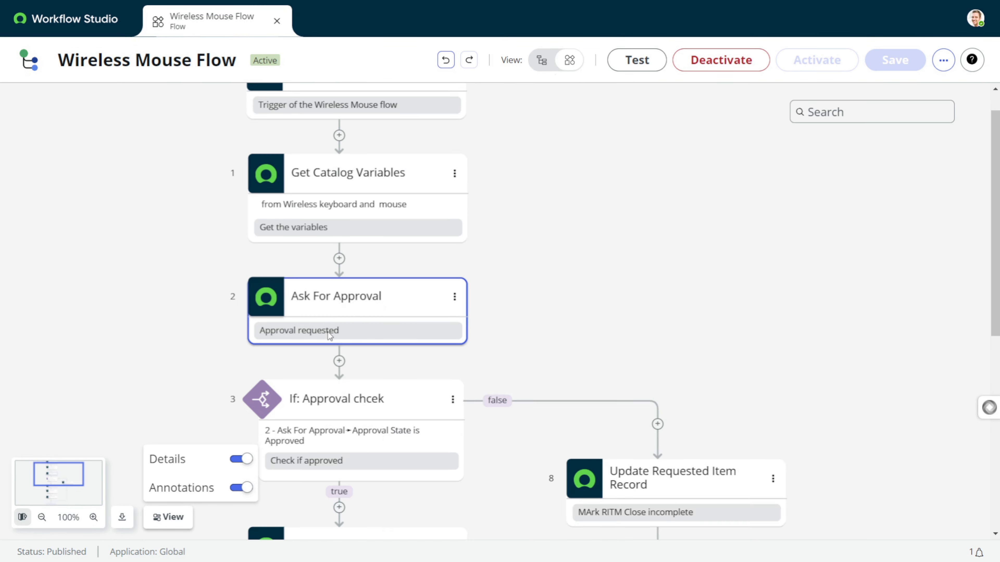
# - Review the Ask For Approval action's record, table, approval fields and the approver source in its rule
pyautogui.scroll(-3, 542, 341)
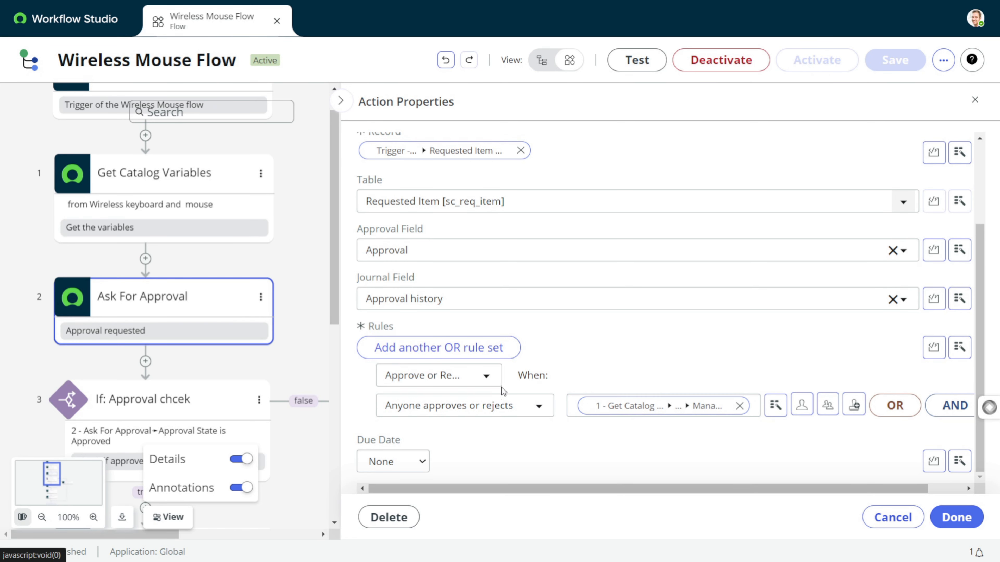
pyautogui.scroll(3, 490, 323)
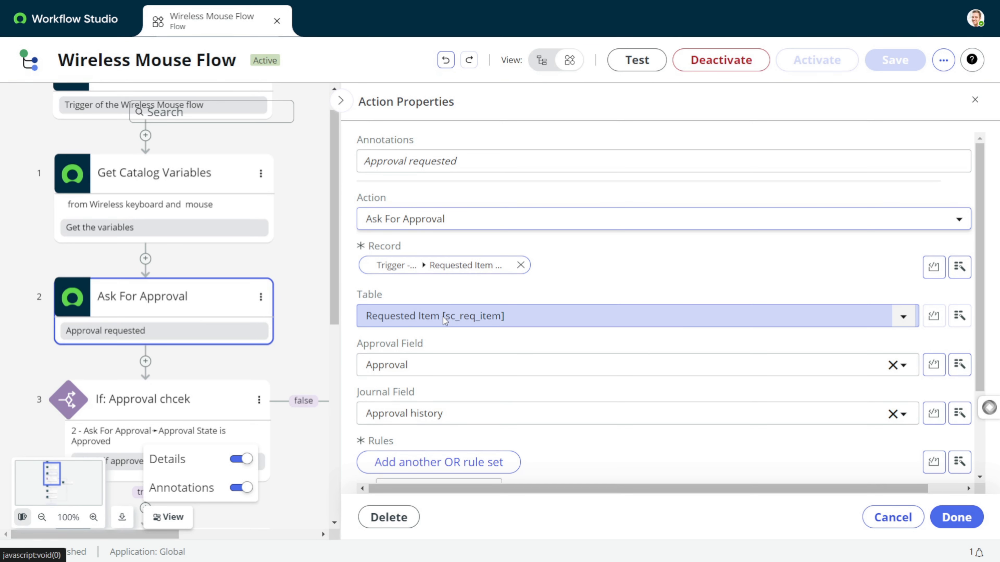
pyautogui.scroll(-2, 448, 321)
pyautogui.scroll(-1, 450, 324)
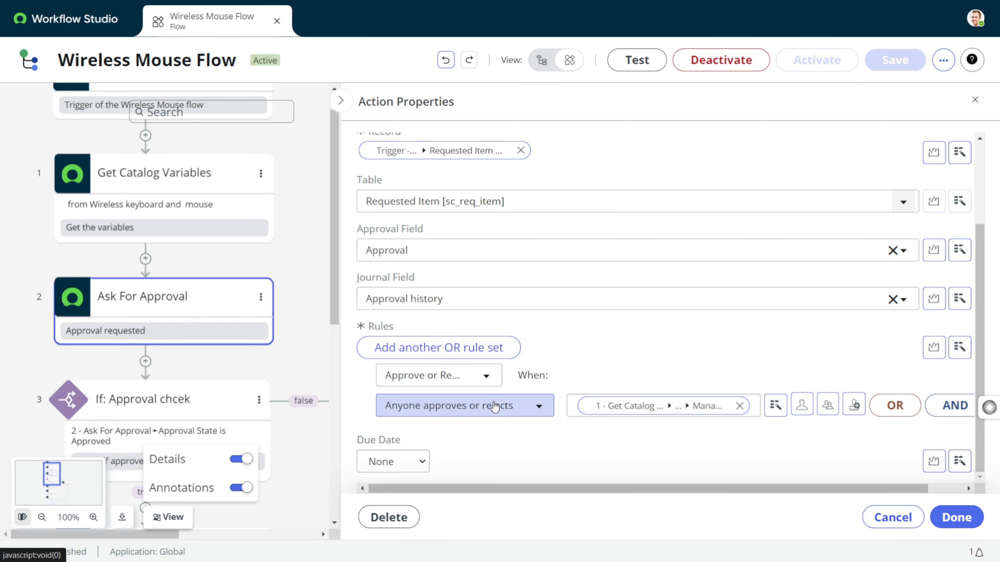
pyautogui.scroll(-5, 188, 380)
pyautogui.scroll(3, 188, 380)
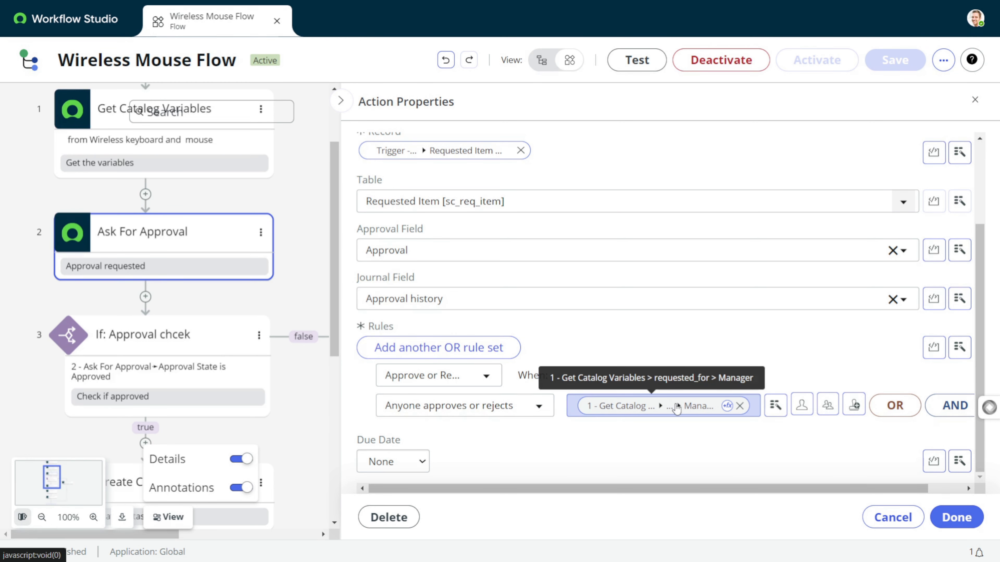
# - Review the flow diagram from Ask For Approval through Update Requested Item Record and back to the Ask For Approval action
pyautogui.scroll(-8, 277, 346)
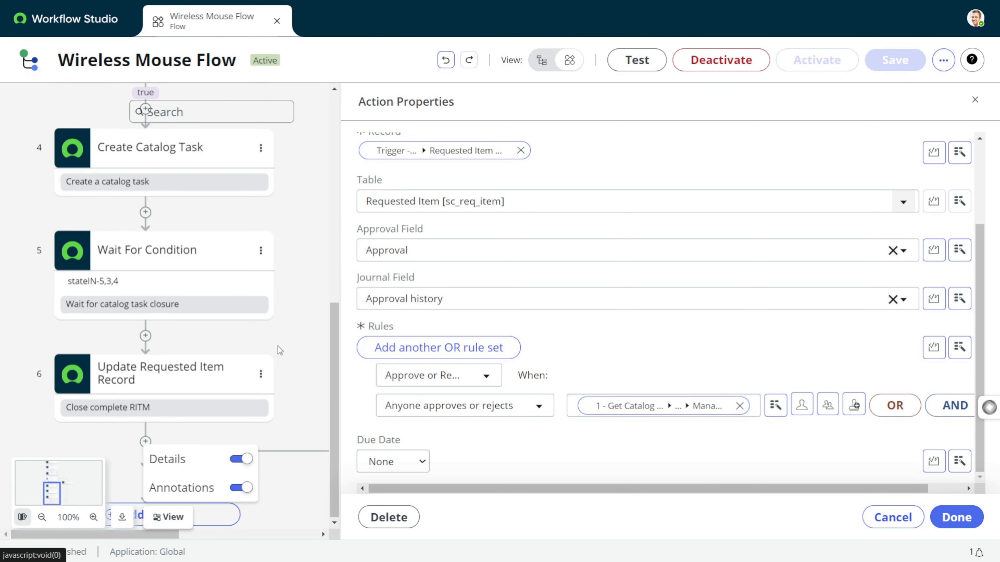
pyautogui.scroll(5, 245, 346)
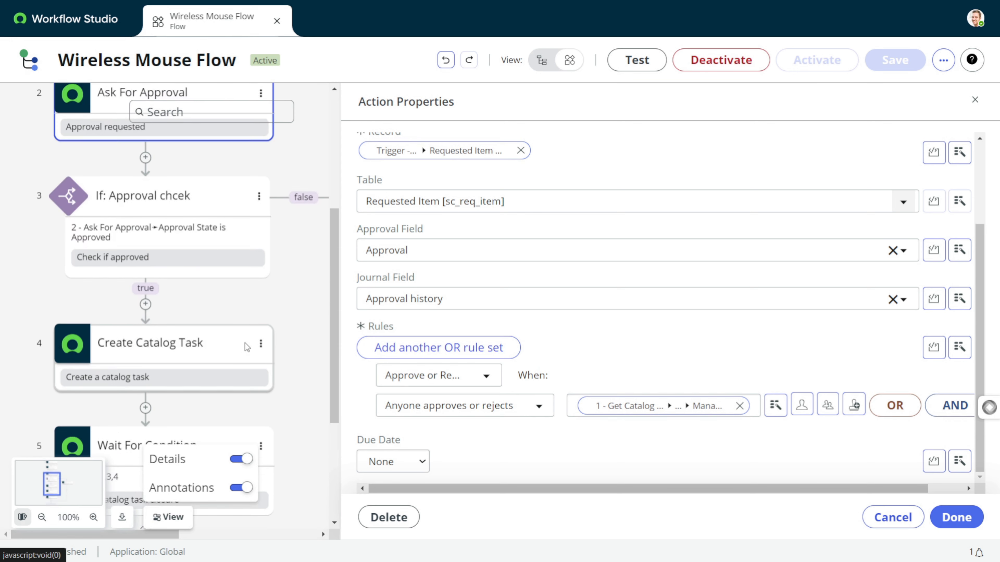
pyautogui.scroll(3, 245, 343)
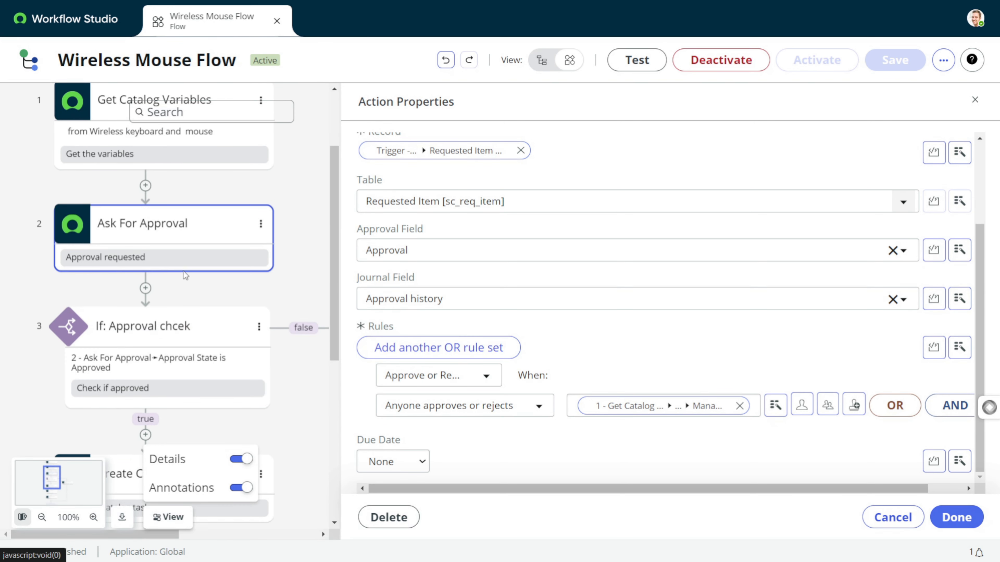
pyautogui.click(181, 224)
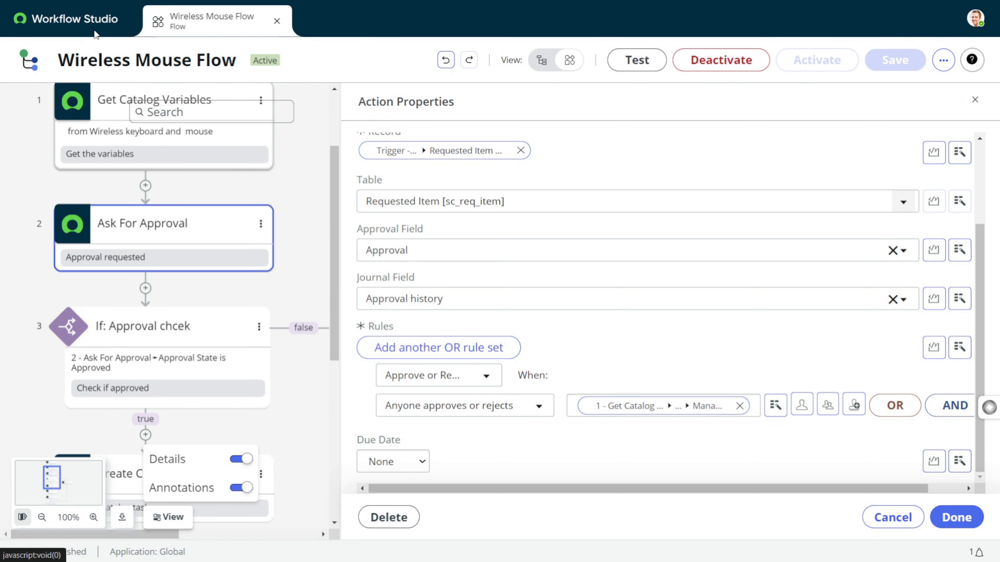
# - Check the Processes, Flows and Operations lists in Workflow Studio, and reopen Wireless Mouse Flow at its Ask For Approval properties
pyautogui.click(88, 28)
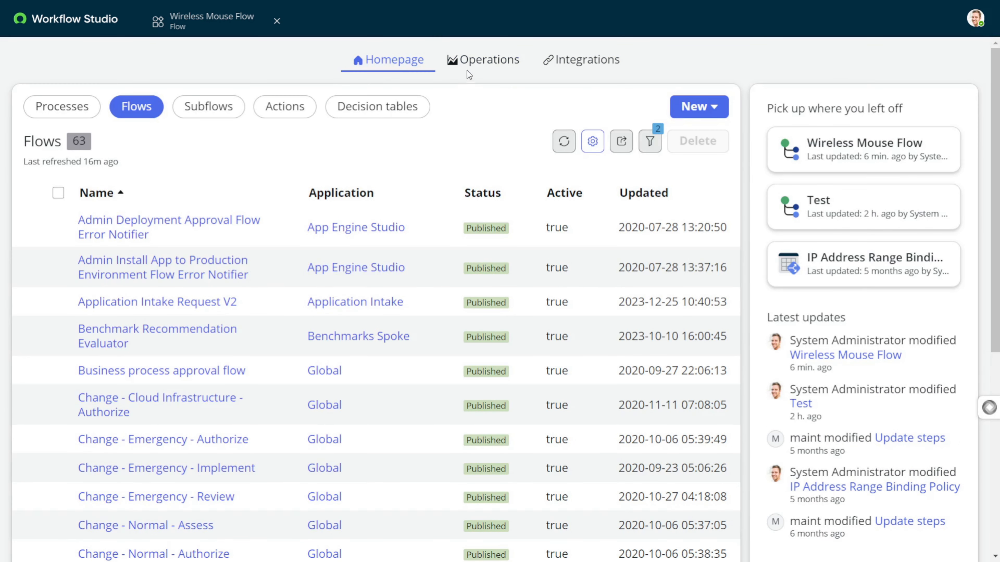
pyautogui.click(79, 105)
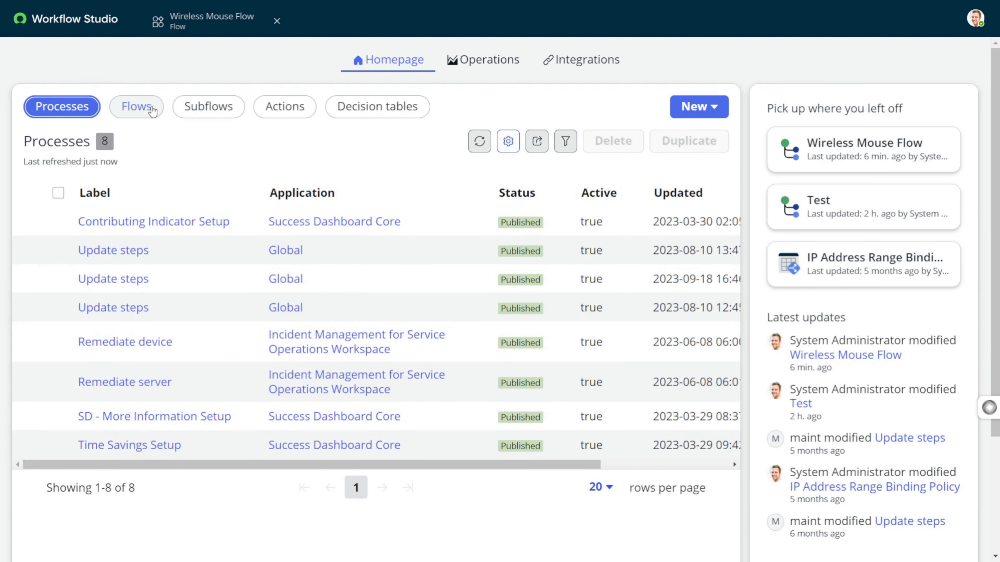
pyautogui.click(145, 102)
pyautogui.click(484, 61)
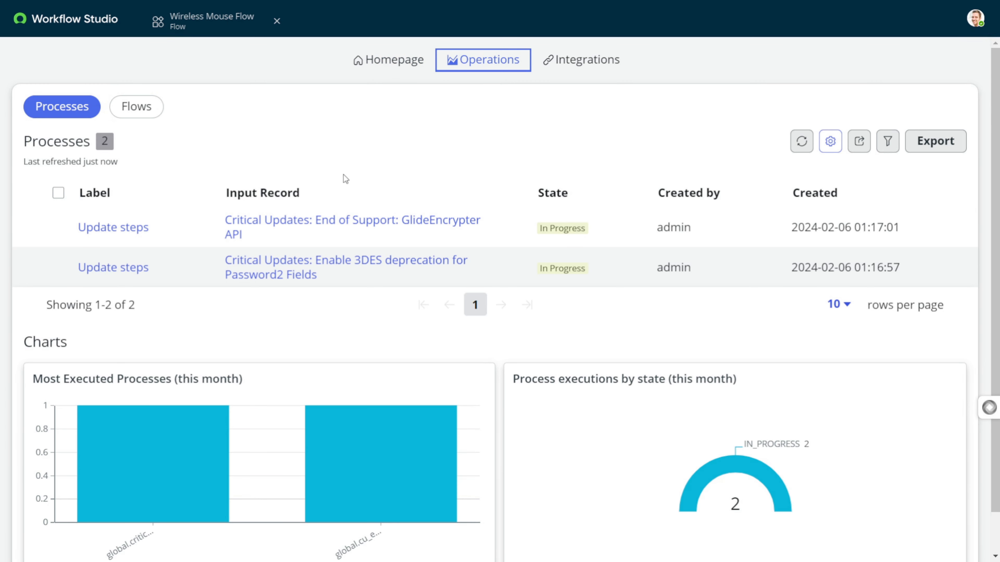
pyautogui.click(402, 62)
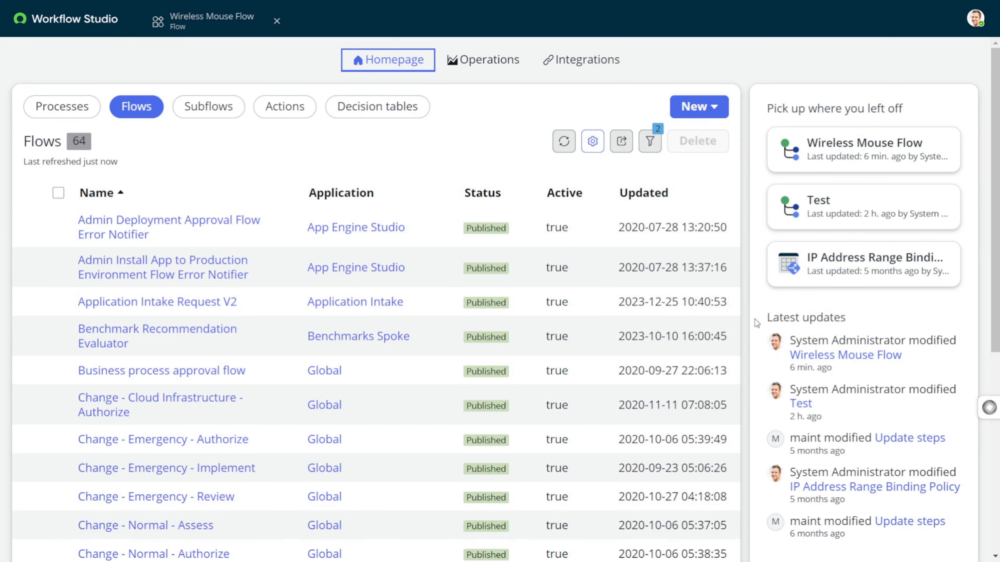
pyautogui.click(814, 356)
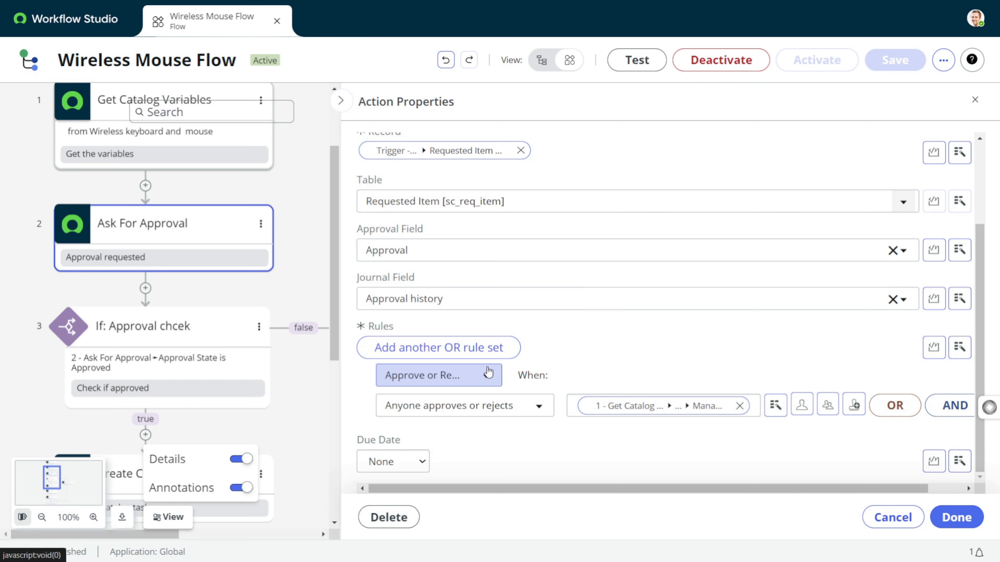
pyautogui.scroll(3, 488, 319)
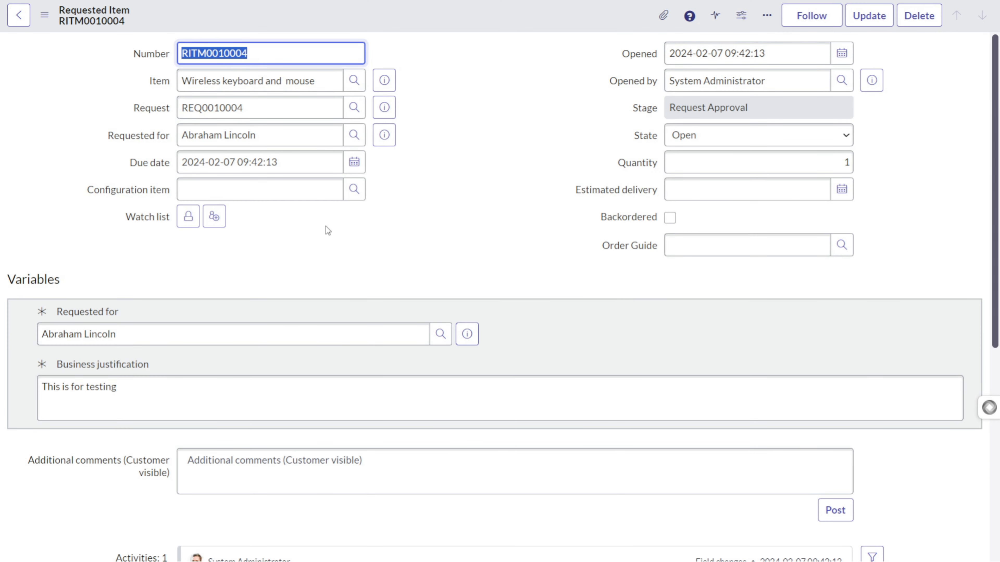
# - Switch back to the earlier requested item, recheck it, and open the Wireless keyboard and mouse catalog item record
pyautogui.scroll(-5, 324, 242)
pyautogui.scroll(5, 323, 242)
pyautogui.click(384, 80)
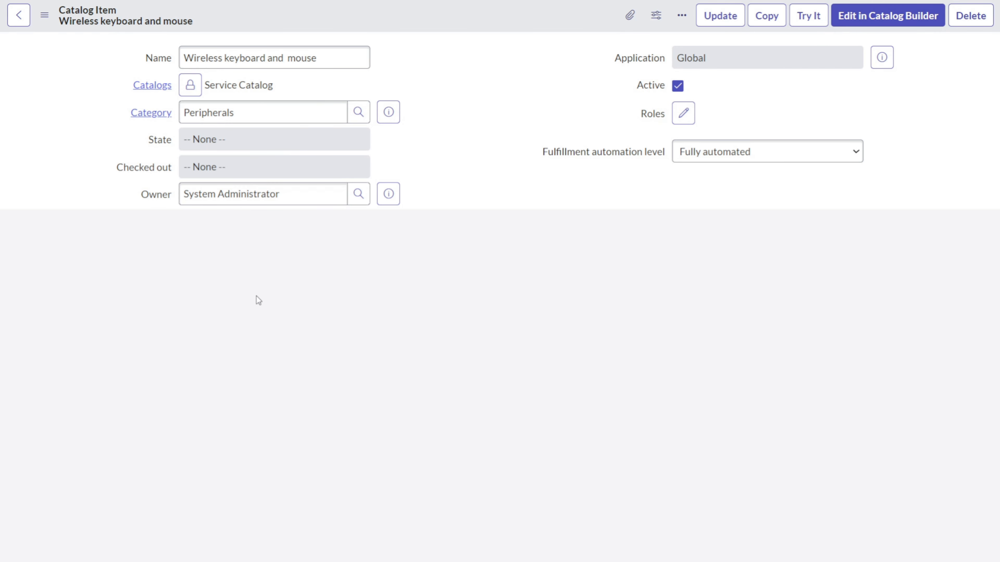
pyautogui.click(252, 290)
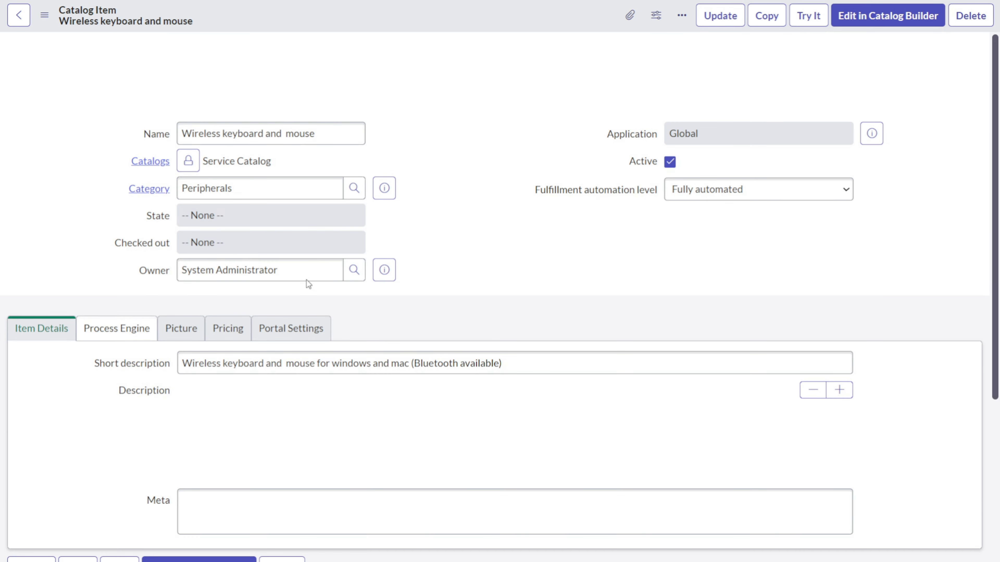
# - Check that the catalog item's process engine uses Wireless Mouse Flow, and save the catalog item
pyautogui.scroll(-5, 211, 220)
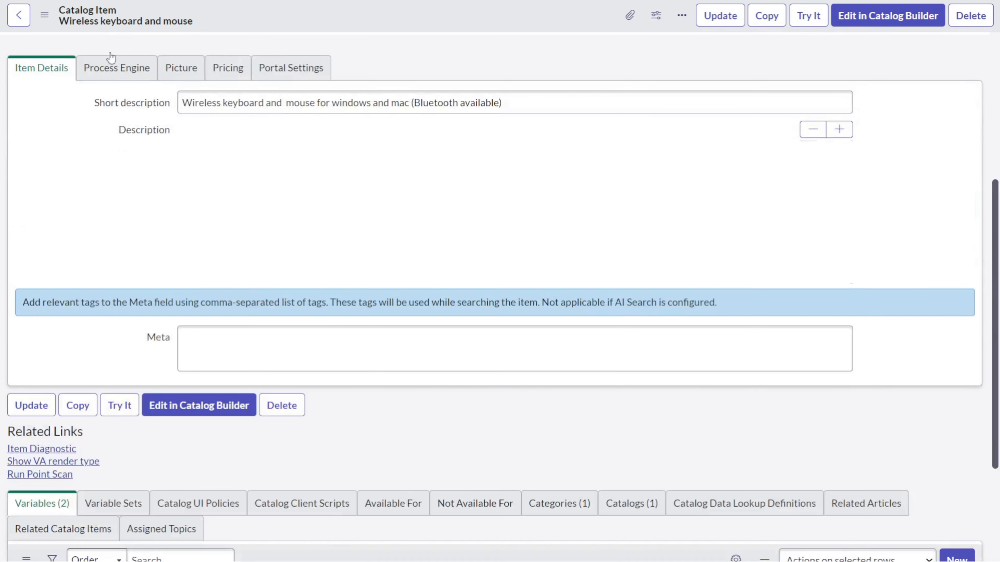
pyautogui.click(116, 68)
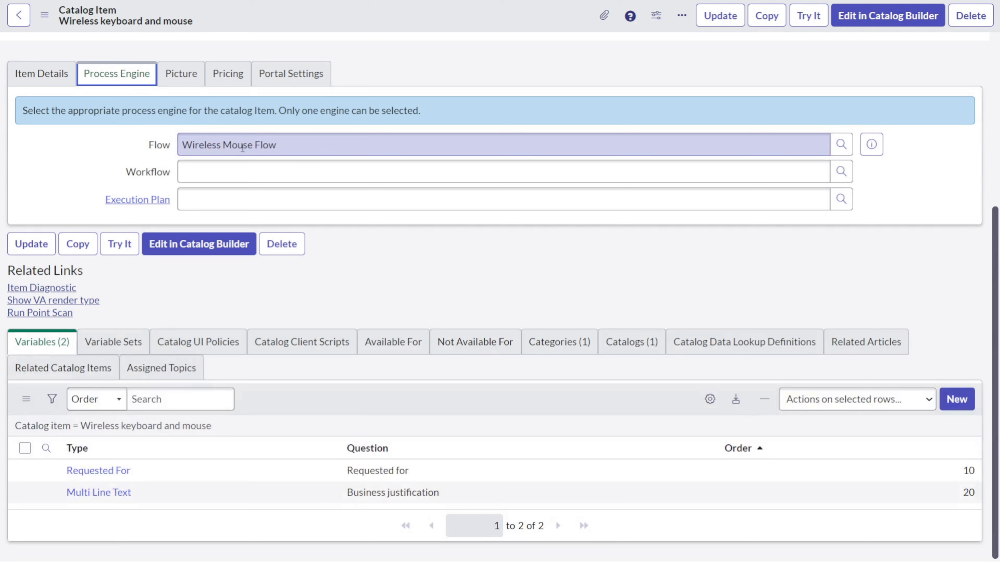
pyautogui.click(243, 146)
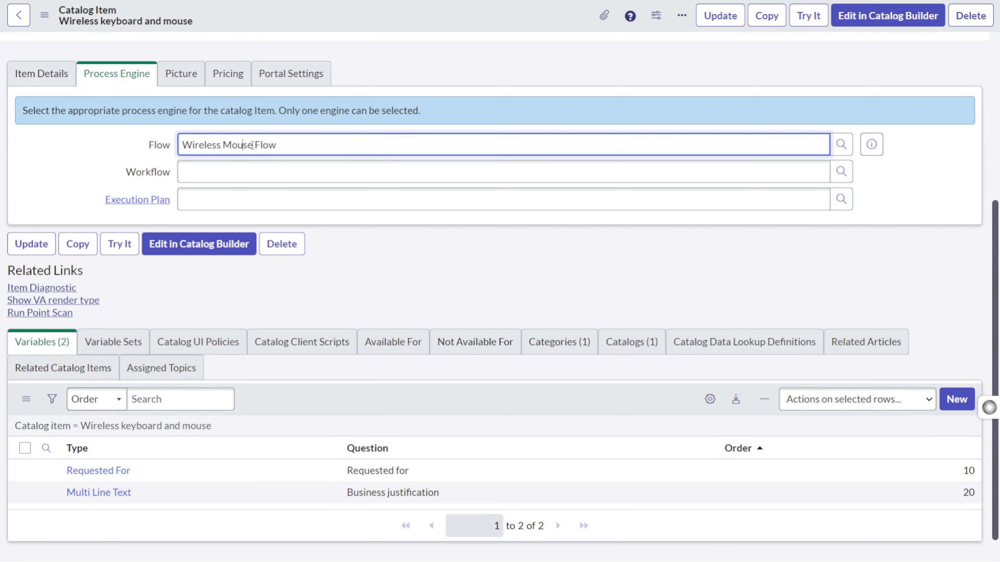
pyautogui.rightClick(402, 18)
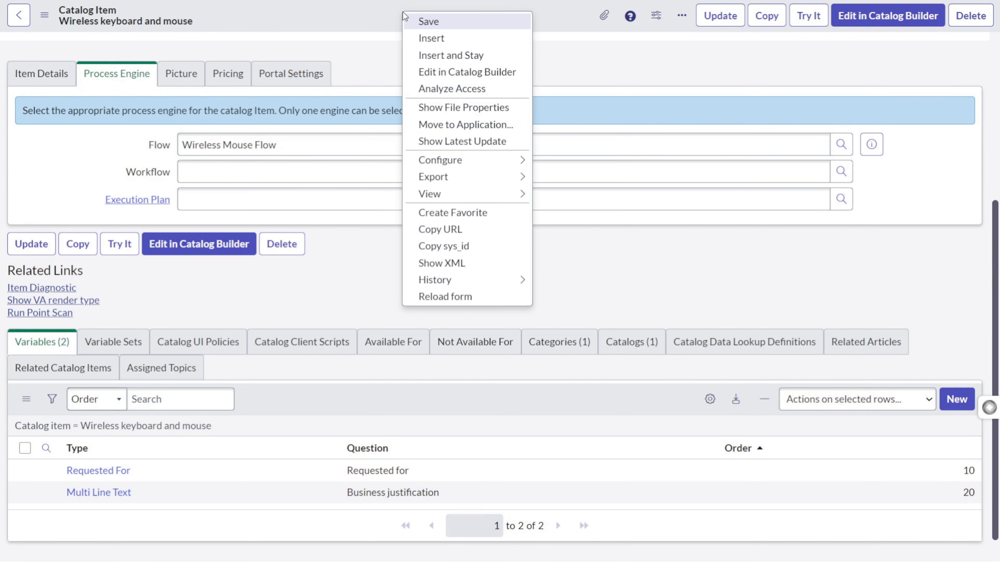
pyautogui.click(419, 23)
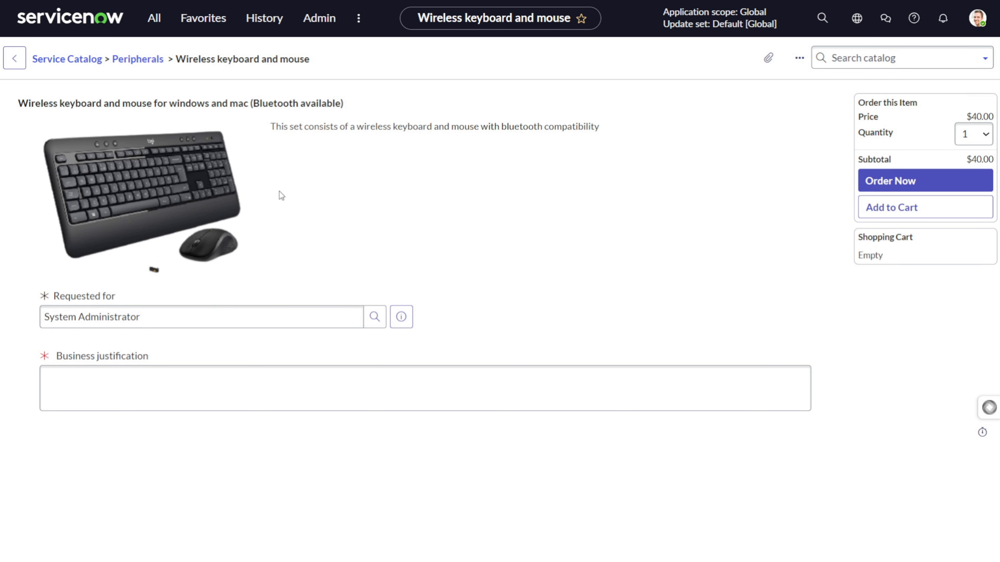
# - Order one Wireless keyboard and mouse for another user, with the business justification "This is BUsiness Justification"
pyautogui.click(263, 316)
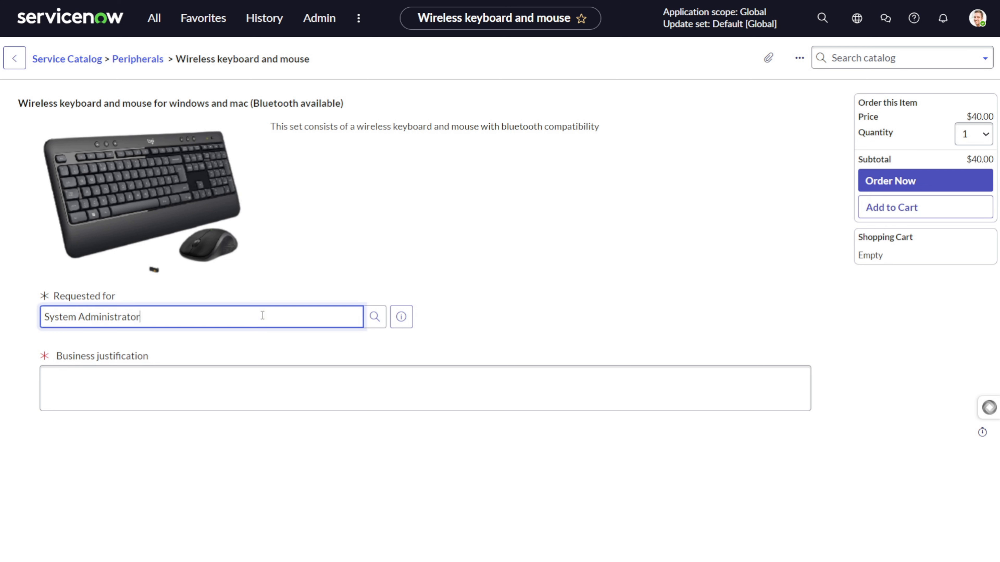
pyautogui.hotkey('ctrl', 'shift', 'Left')
pyautogui.hotkey('ctrl', 'shift', 'Left')
pyautogui.press('BackSpace')
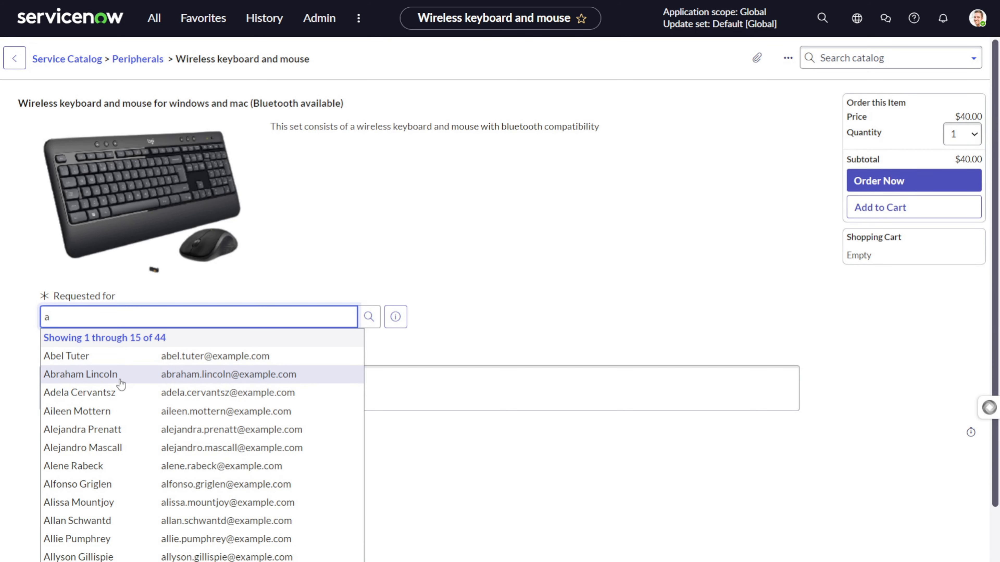
pyautogui.click(121, 384)
pyautogui.click(120, 379)
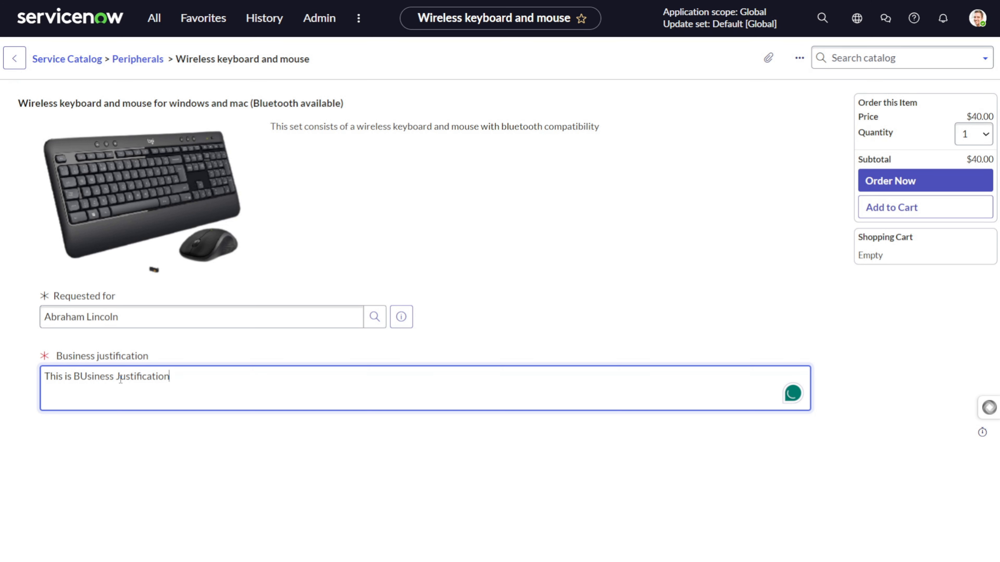
pyautogui.click(898, 181)
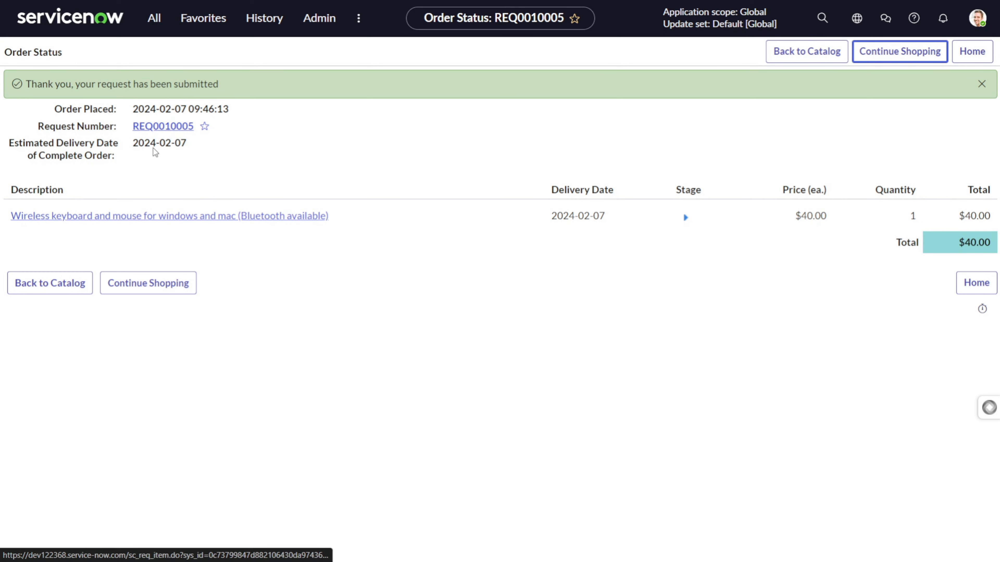
# - Open the newly submitted request and its requested item, and show the item's approvers
pyautogui.click(175, 127)
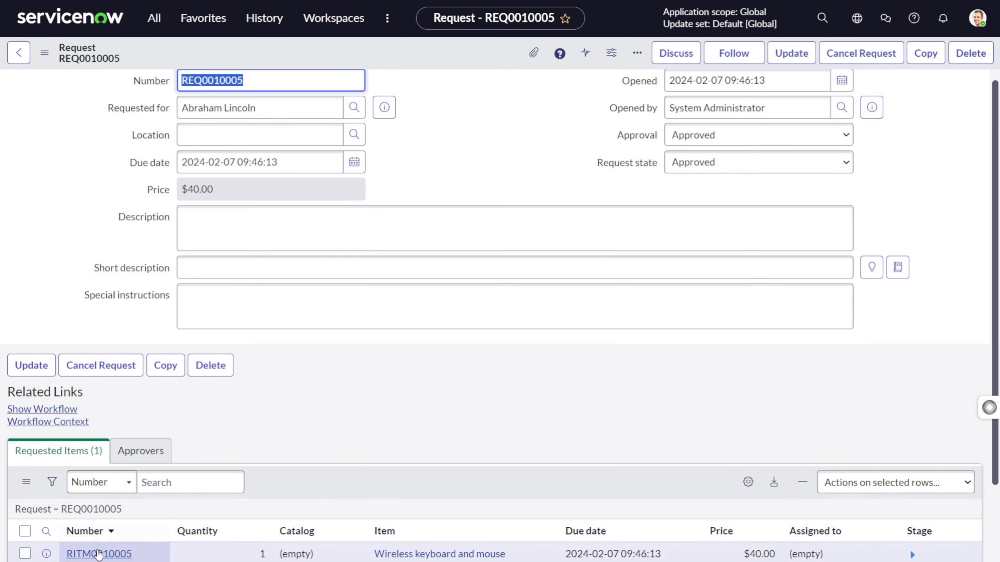
pyautogui.click(98, 554)
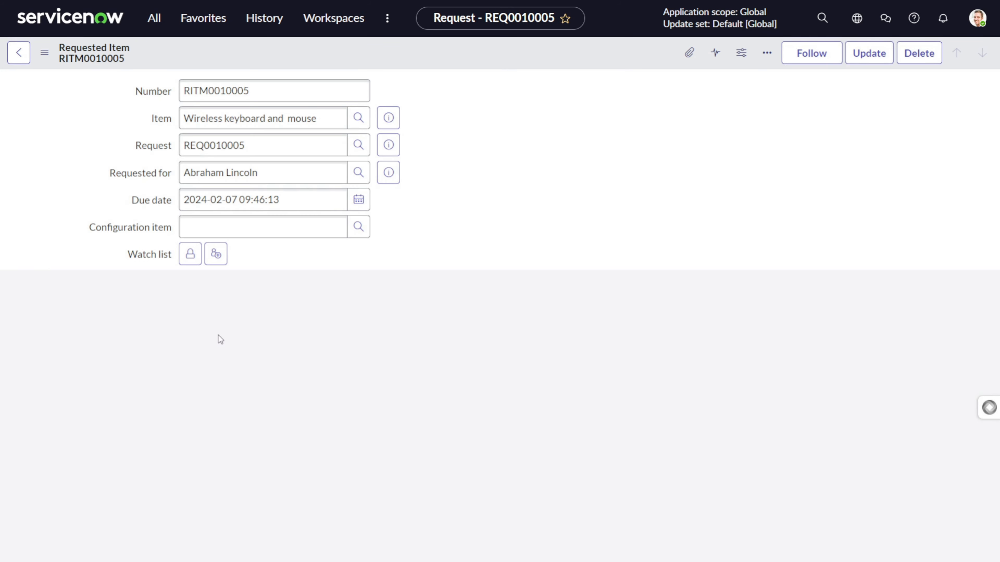
pyautogui.scroll(-10, 231, 315)
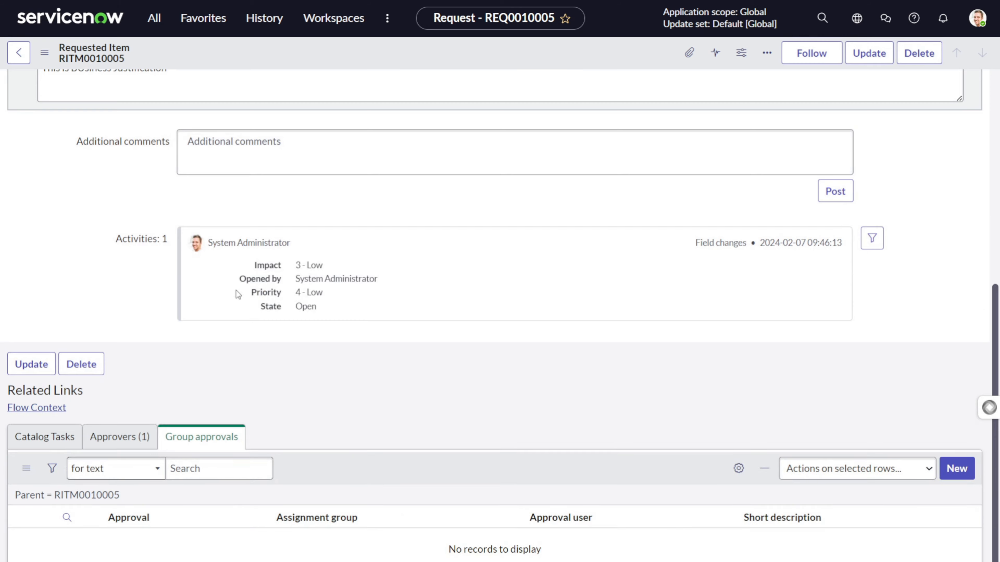
pyautogui.scroll(3, 236, 290)
pyautogui.scroll(-4, 235, 337)
pyautogui.click(155, 367)
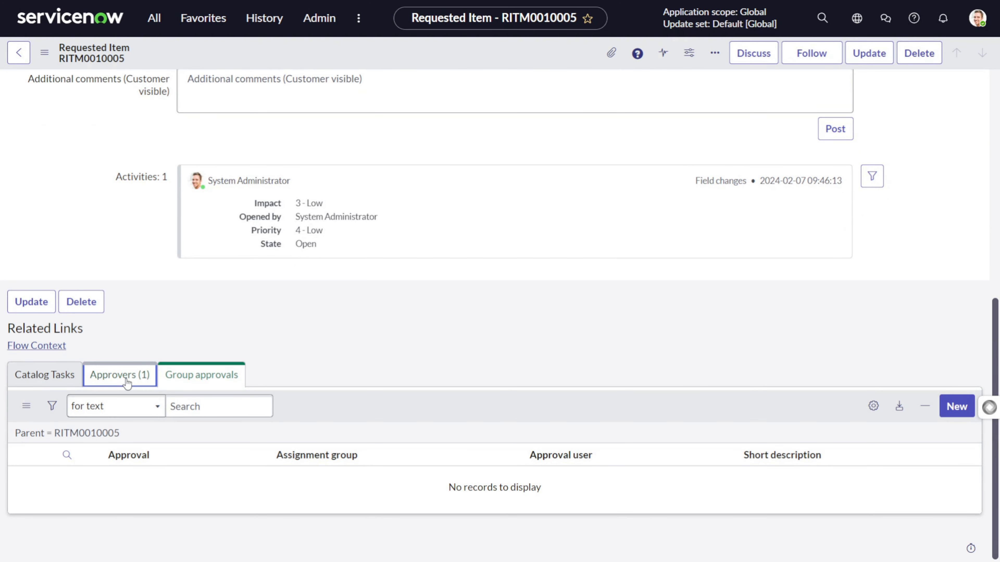
pyautogui.scroll(-1, 177, 410)
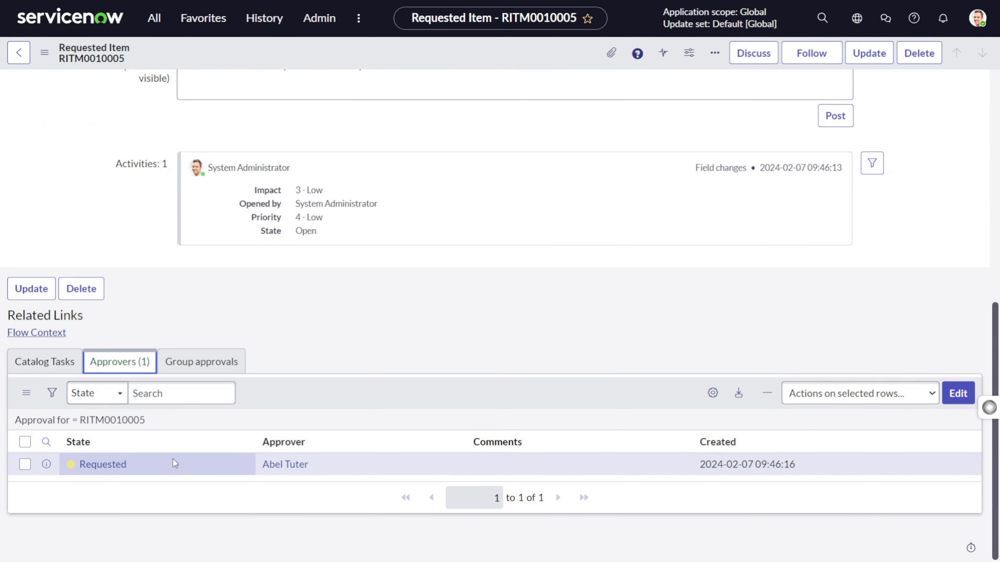
# - Approve the pending approval of the new requested item
pyautogui.rightClick(123, 465)
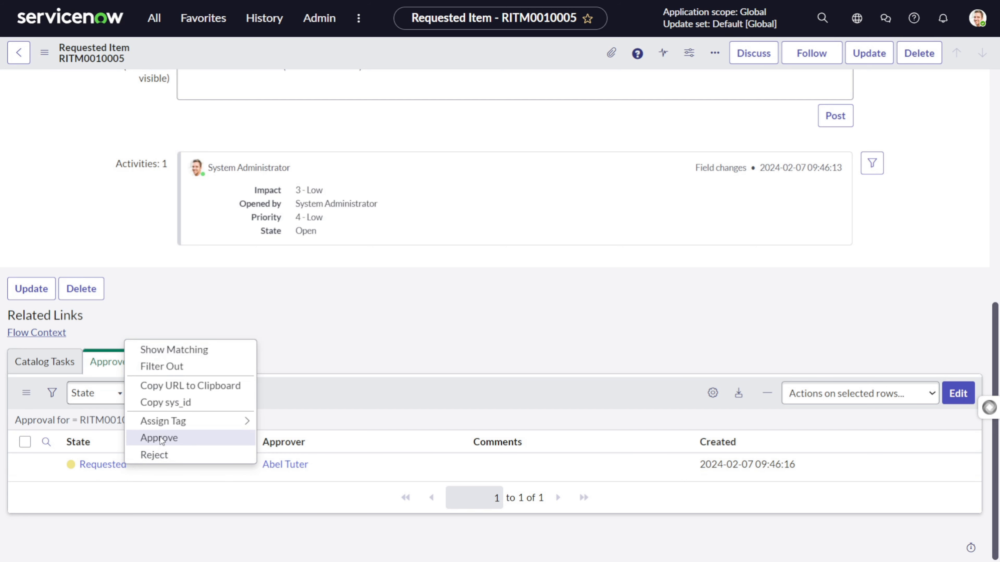
pyautogui.click(159, 438)
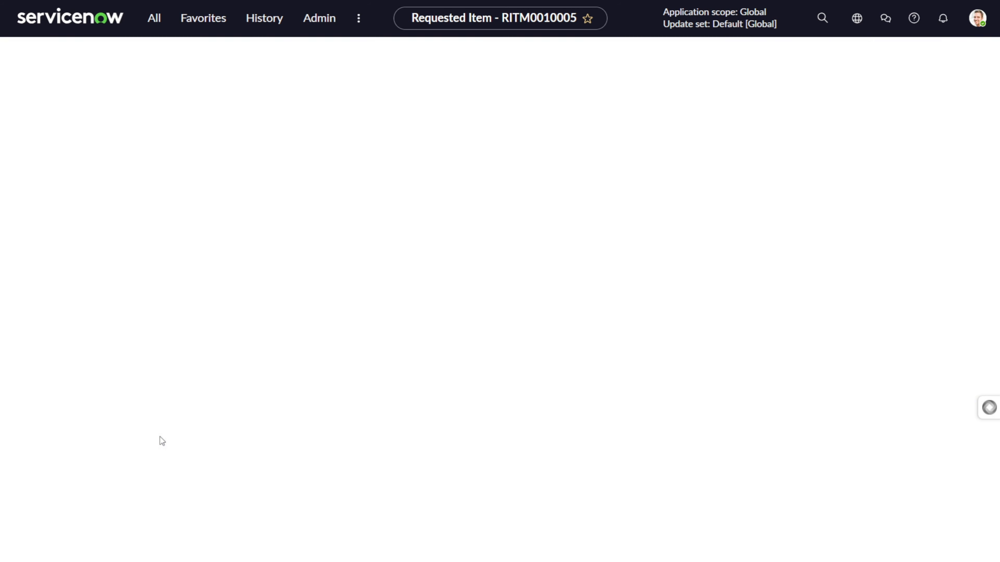
pyautogui.scroll(-6, 167, 351)
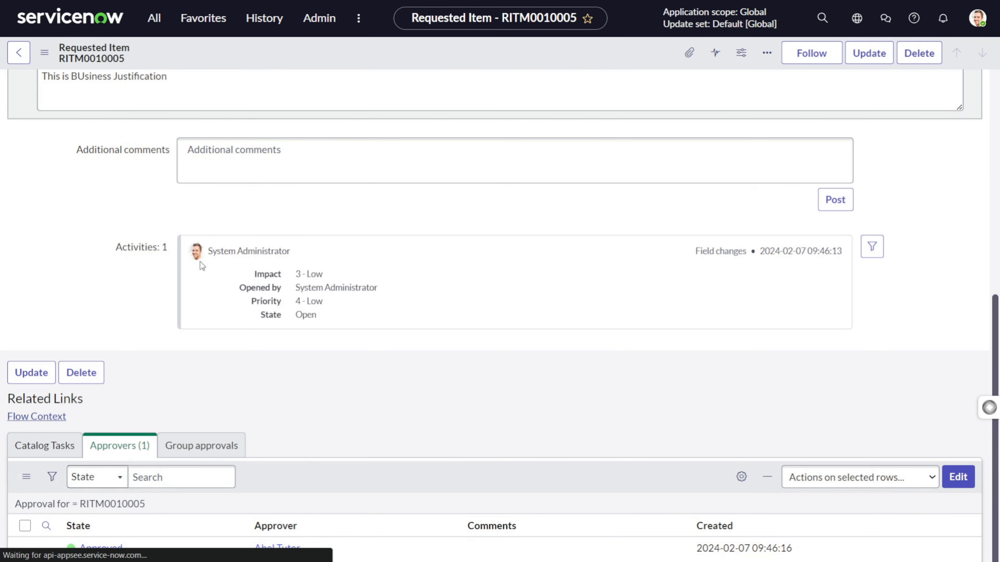
# - Open the catalog task generated for the new requested item and close the task
pyautogui.scroll(-8, 26, 486)
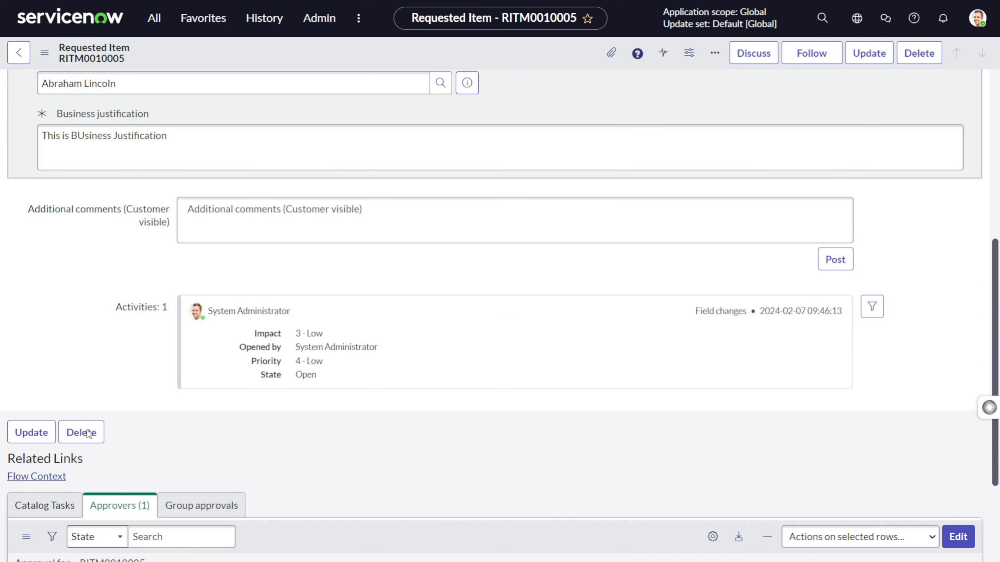
pyautogui.scroll(-3, 153, 424)
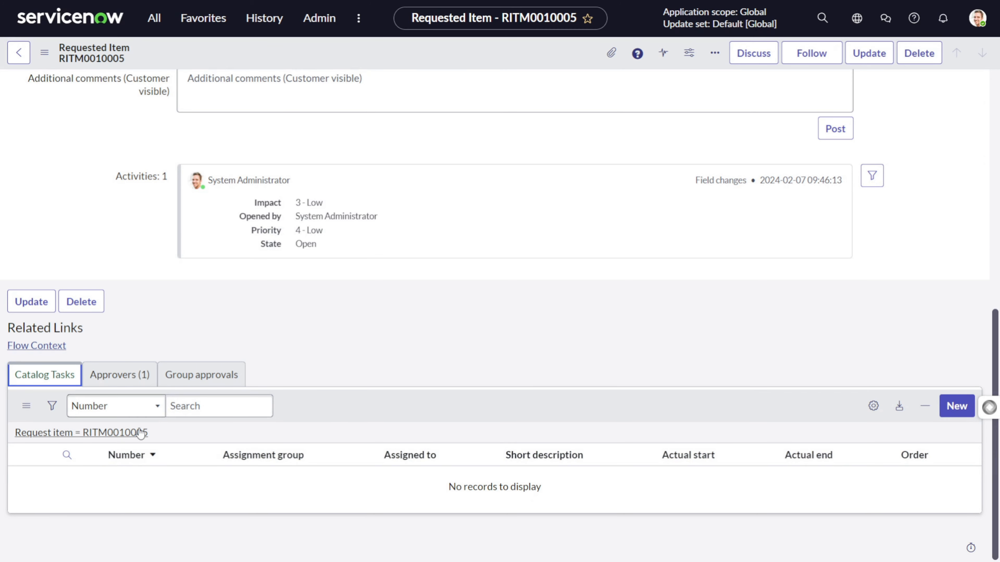
pyautogui.click(132, 484)
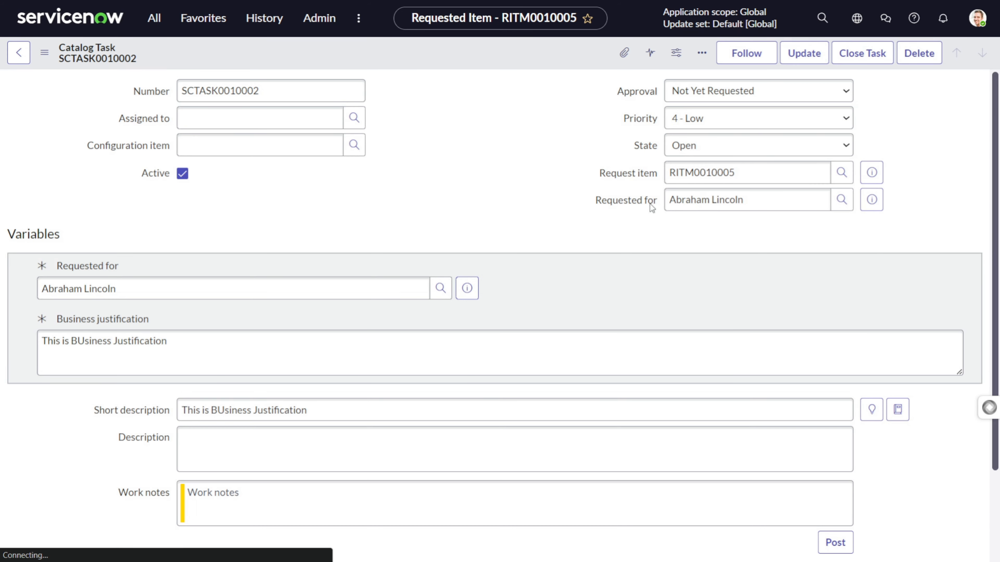
pyautogui.click(849, 62)
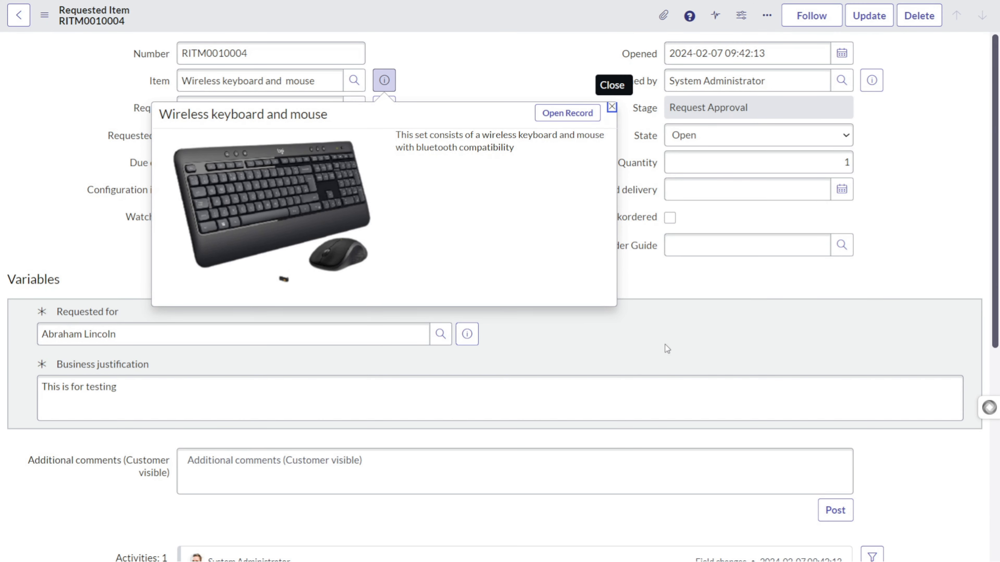
# - Dismiss the item preview on the earlier requested item, return to Wireless Mouse Flow, and enlarge the diagram beside the action properties
pyautogui.click(662, 342)
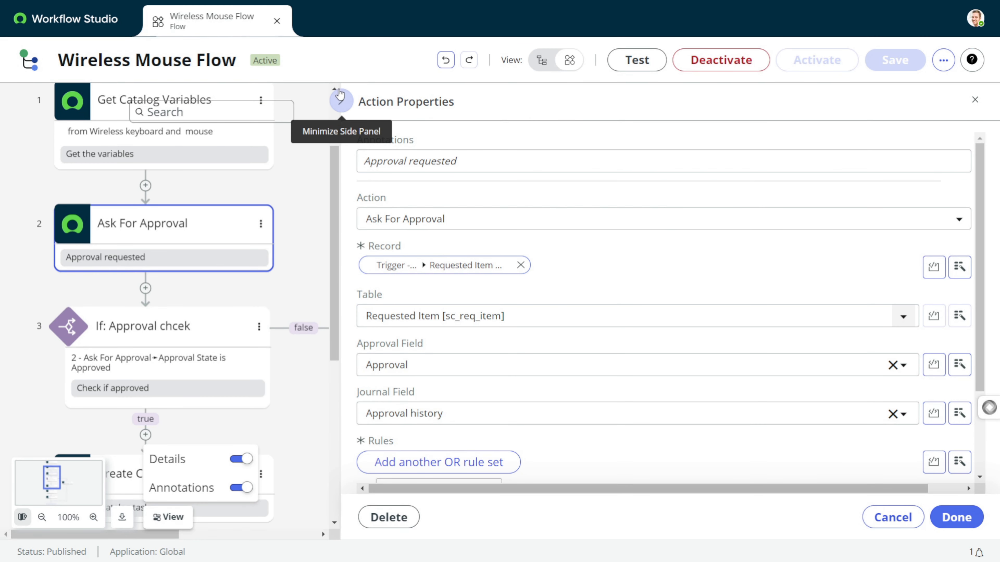
pyautogui.click(341, 101)
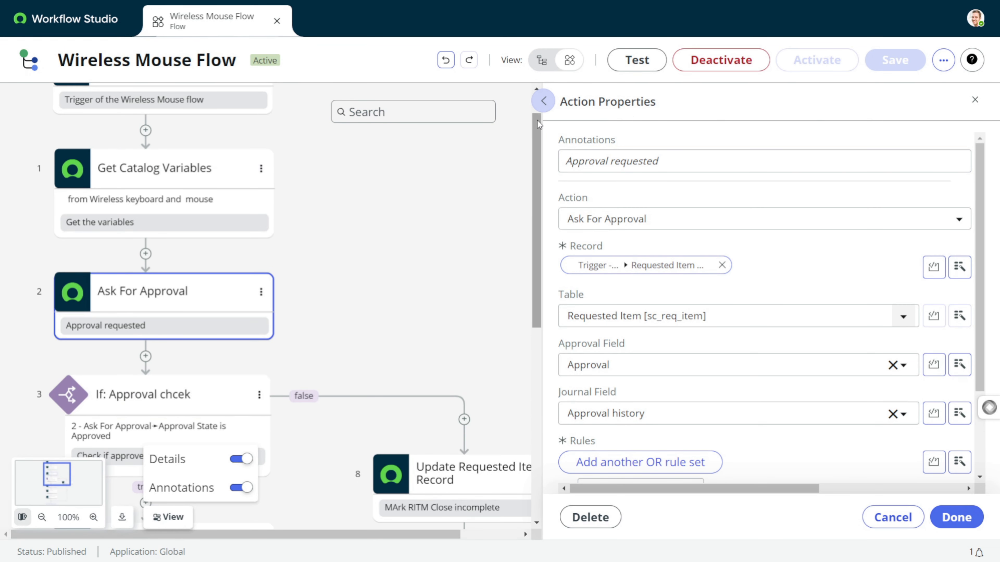
# - Close the Ask For Approval action properties to return to the full-width flow diagram
pyautogui.click(944, 60)
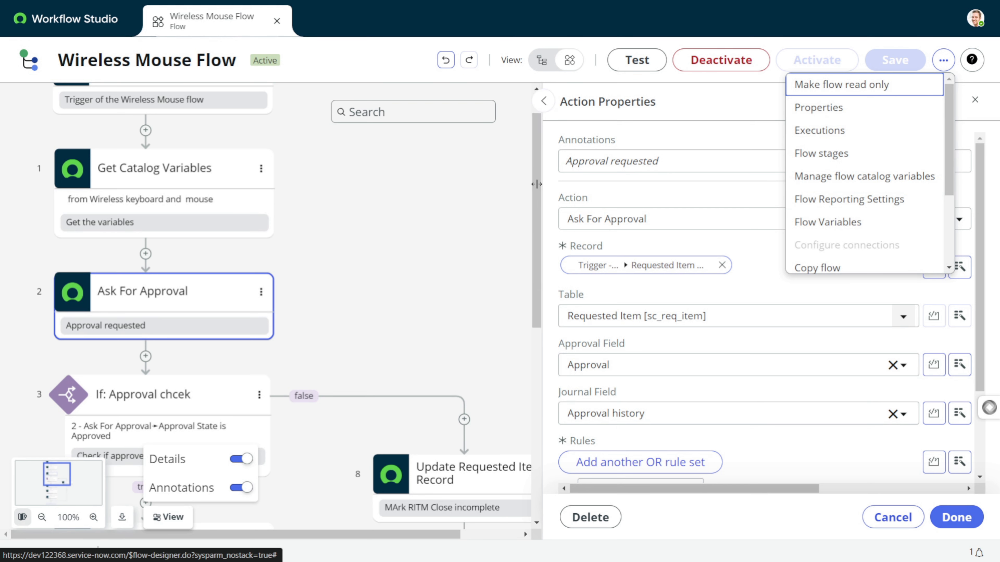
pyautogui.click(546, 103)
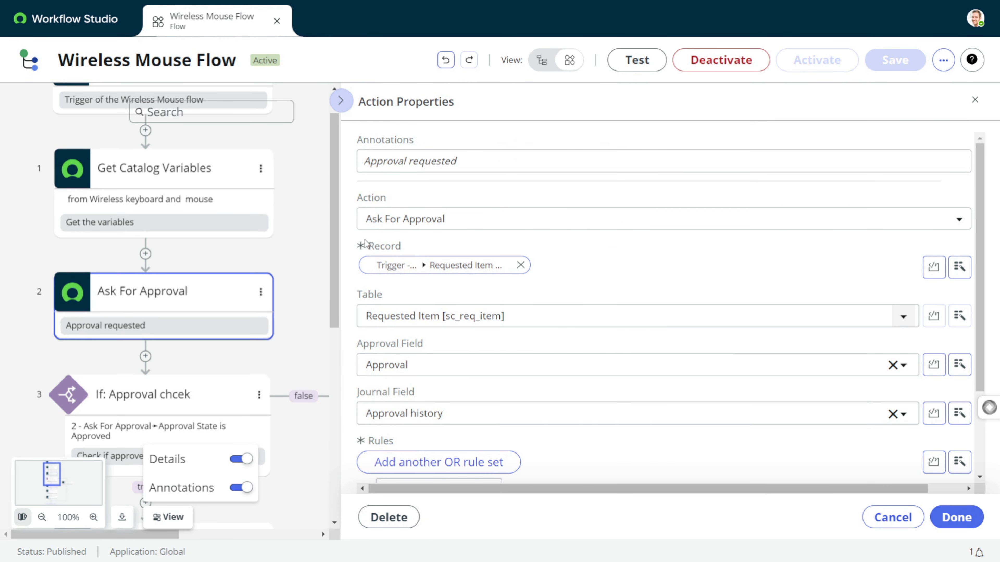
pyautogui.click(305, 246)
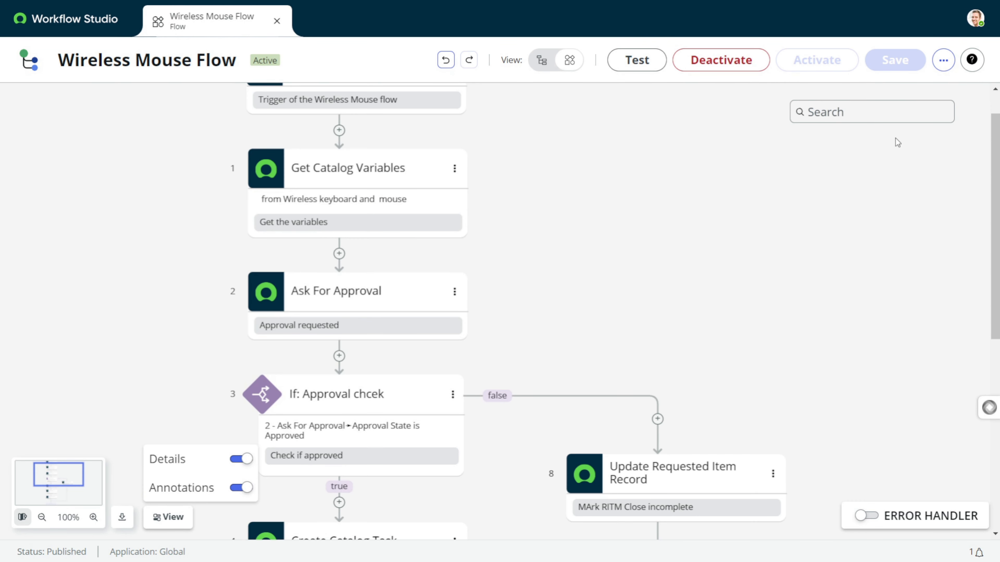
# - Add the stages from the Requested Item template to the flow stages and save them
pyautogui.click(947, 64)
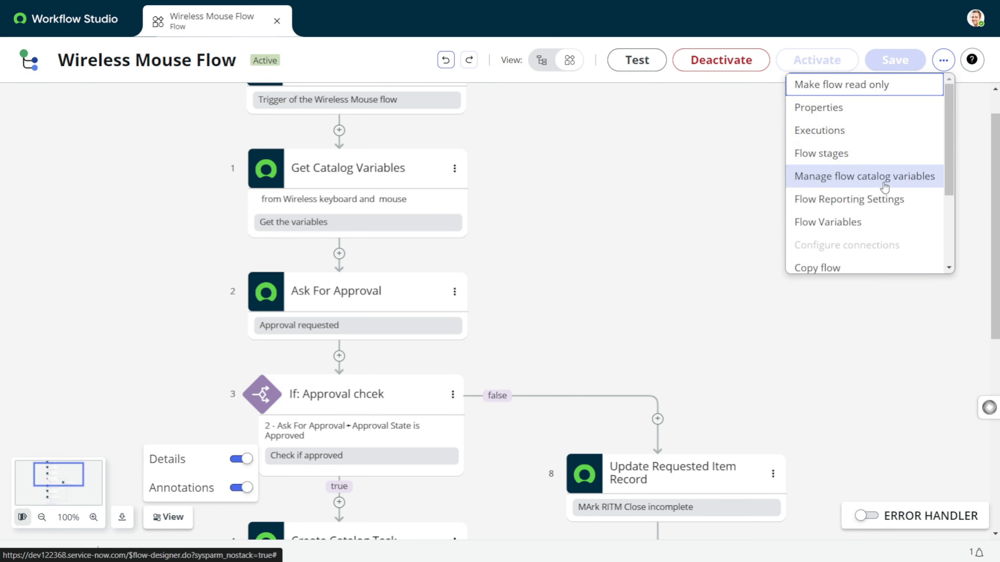
pyautogui.click(880, 156)
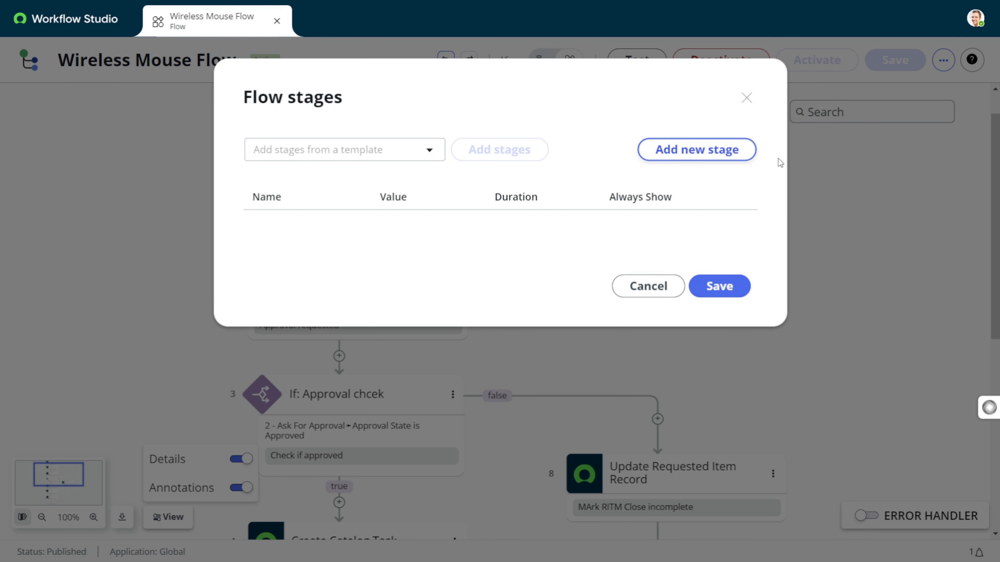
pyautogui.click(413, 150)
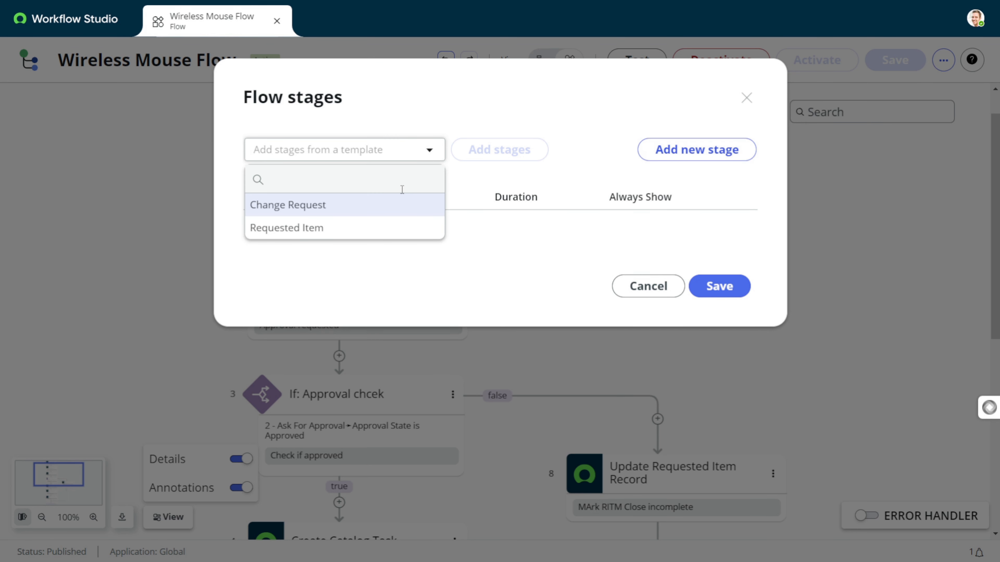
pyautogui.click(367, 224)
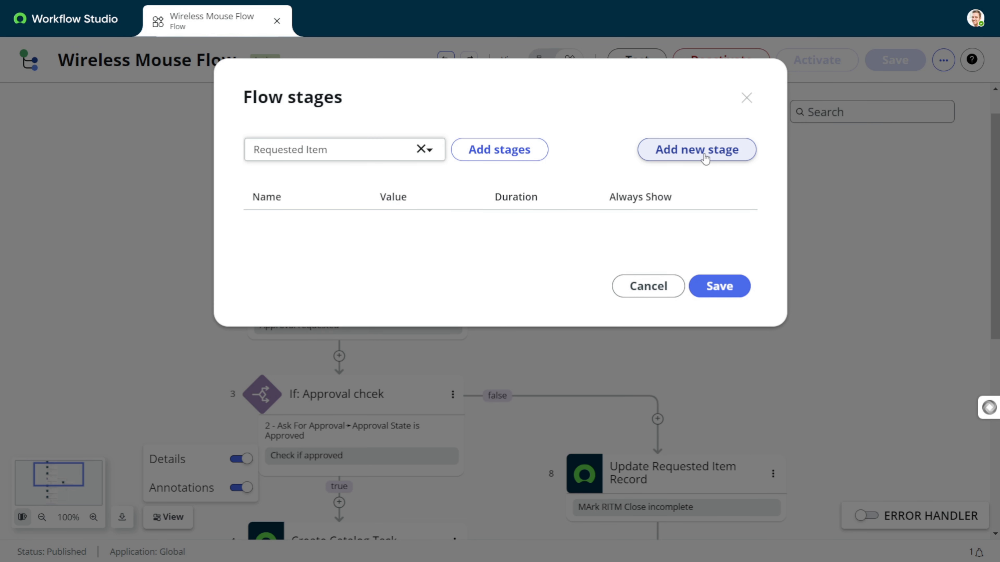
pyautogui.click(514, 155)
pyautogui.scroll(-2, 485, 303)
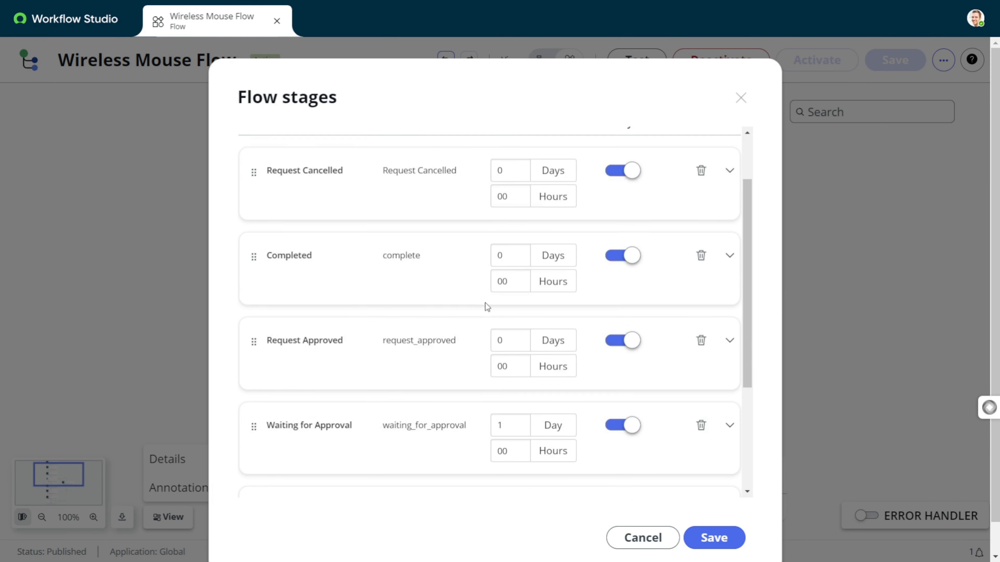
pyautogui.scroll(-3, 485, 303)
pyautogui.click(712, 511)
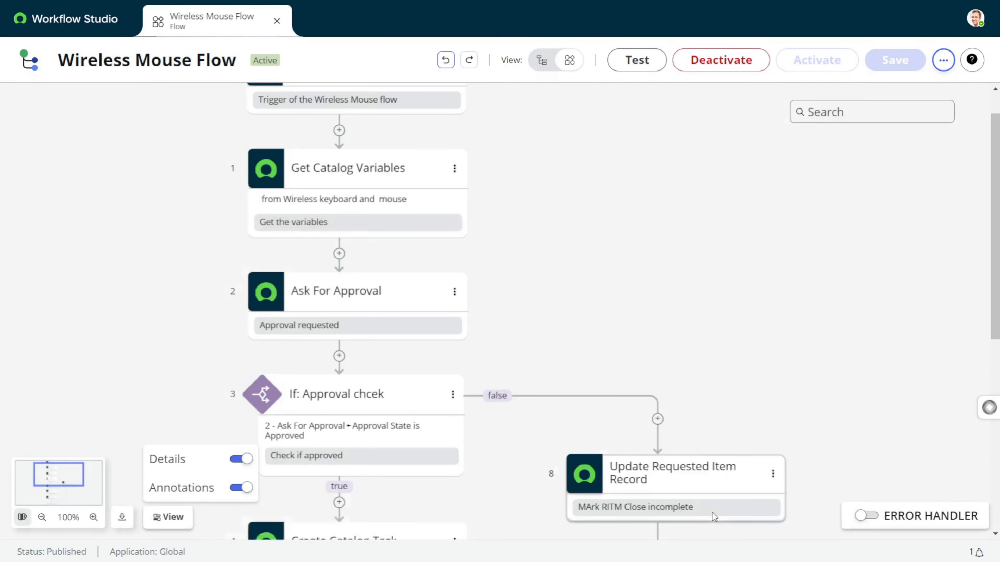
# - Insert the Request Approved stage between Get Catalog Variables and Ask For Approval, keeping its default properties
pyautogui.scroll(-5, 600, 271)
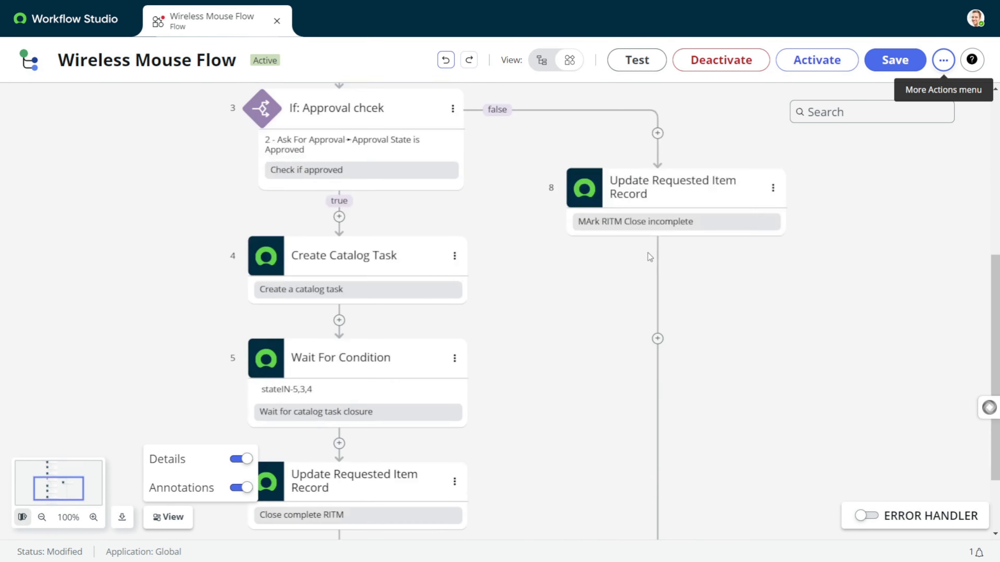
pyautogui.scroll(5, 571, 252)
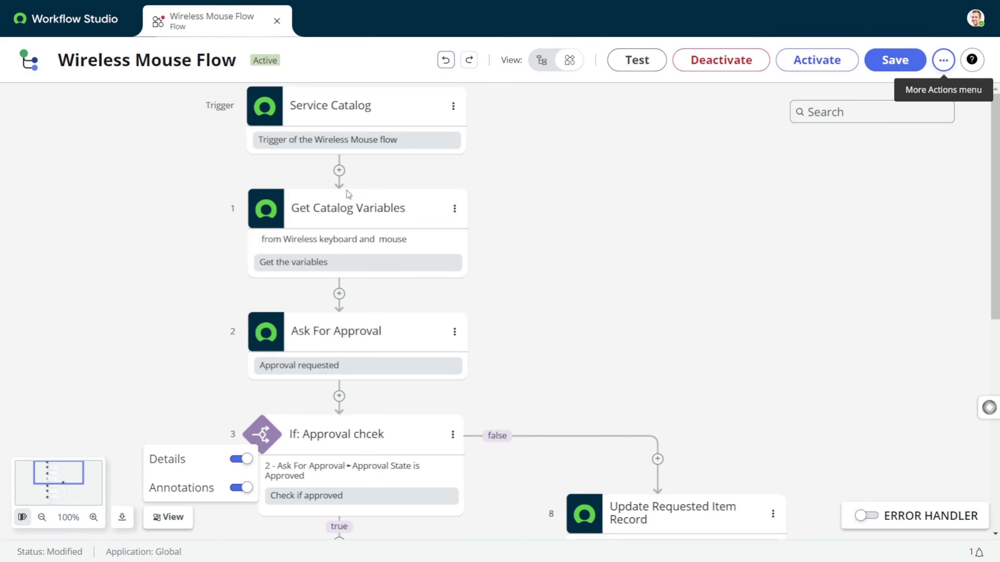
pyautogui.click(338, 295)
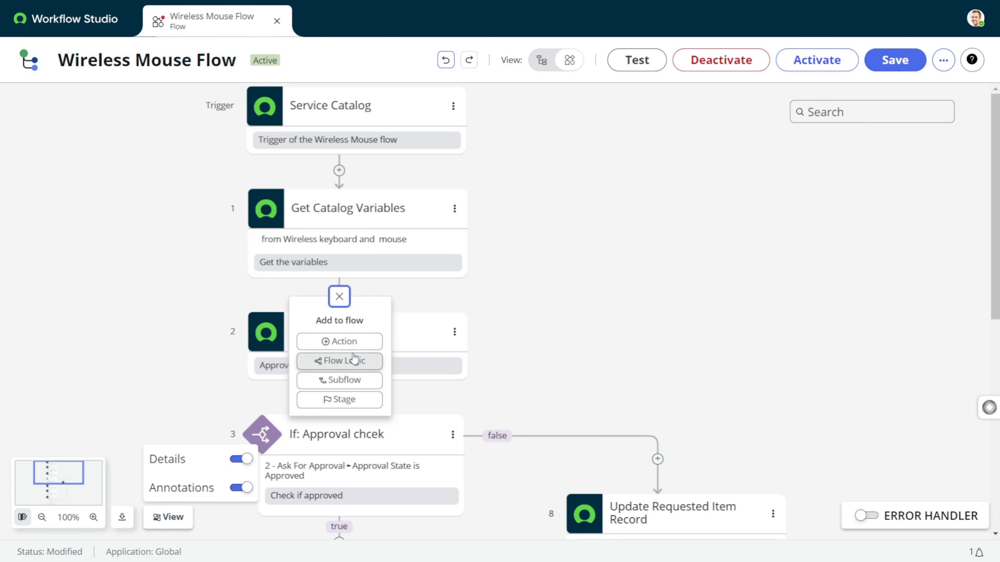
pyautogui.click(345, 399)
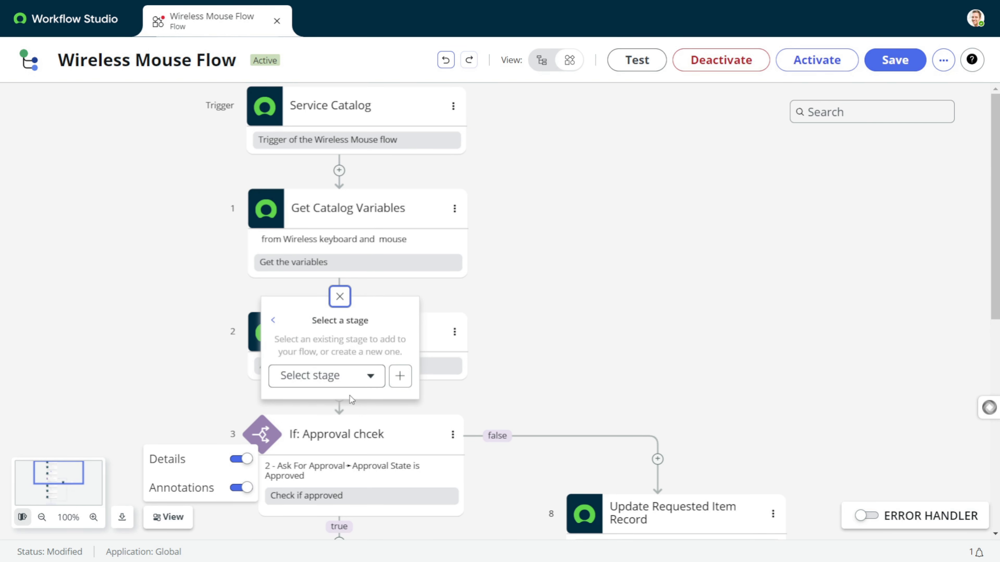
pyautogui.click(369, 373)
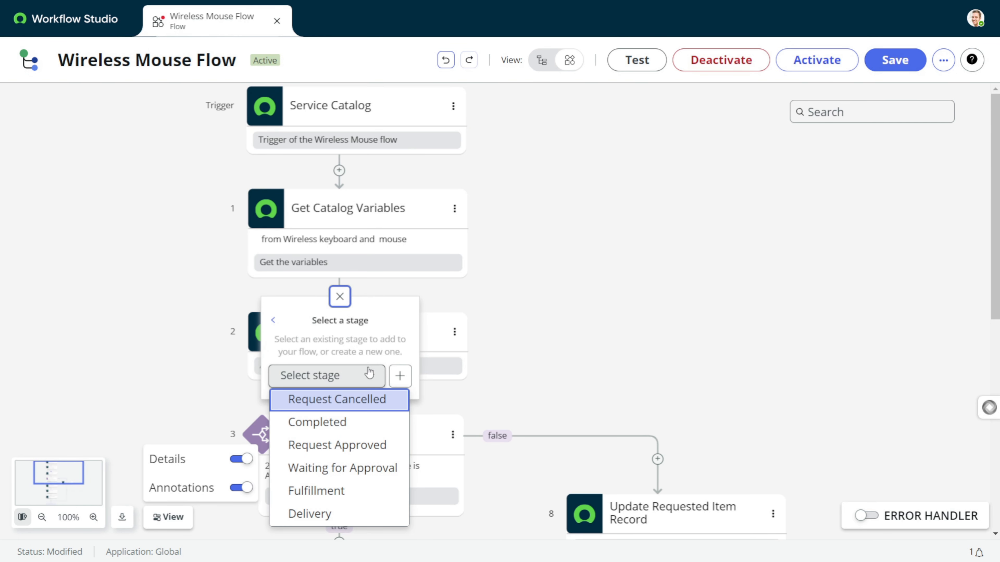
pyautogui.click(352, 452)
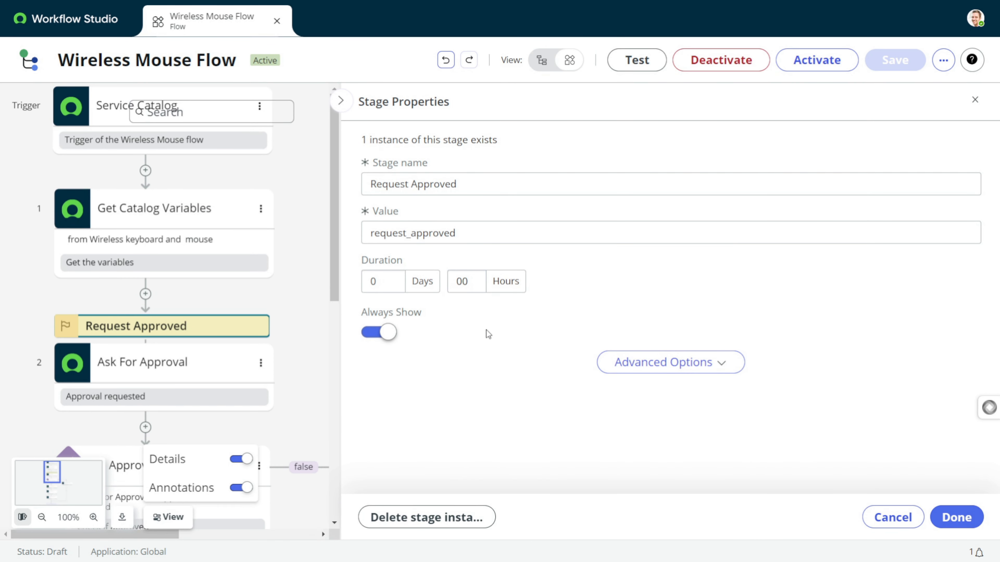
pyautogui.click(961, 529)
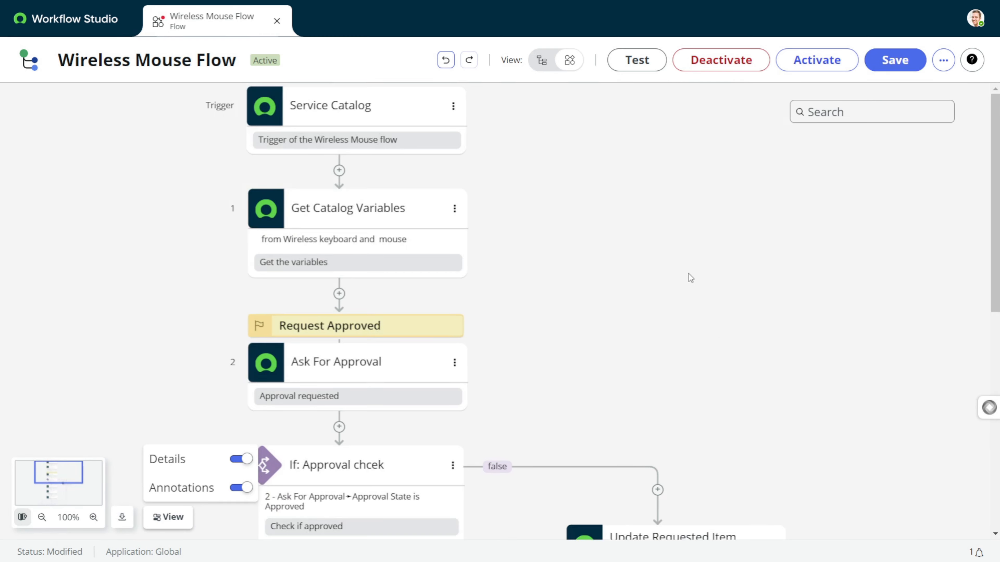
# - Insert the Fulfillment stage on the true branch before Create Catalog Task, keeping its default properties
pyautogui.scroll(-5, 598, 297)
pyautogui.scroll(-2, 399, 339)
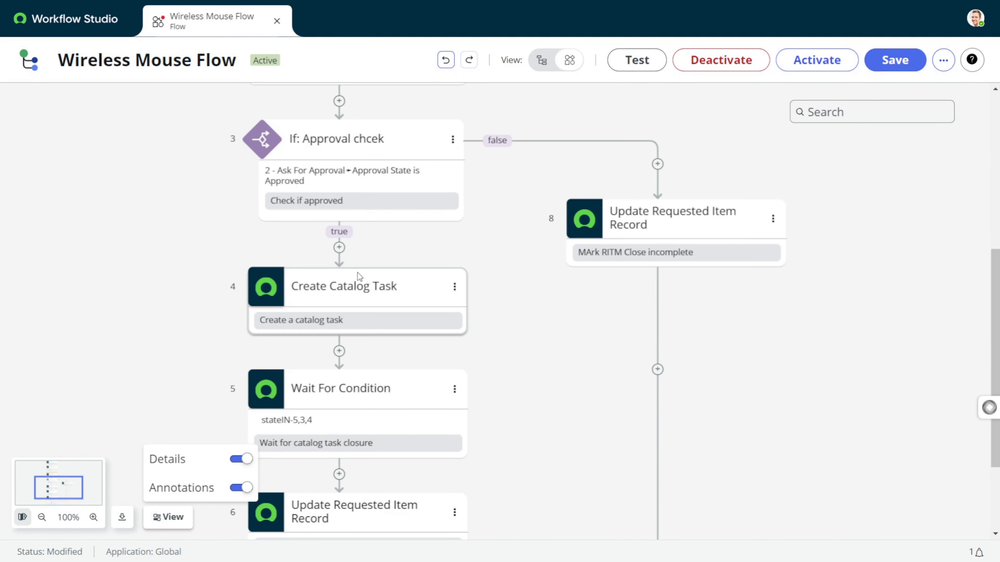
pyautogui.click(339, 248)
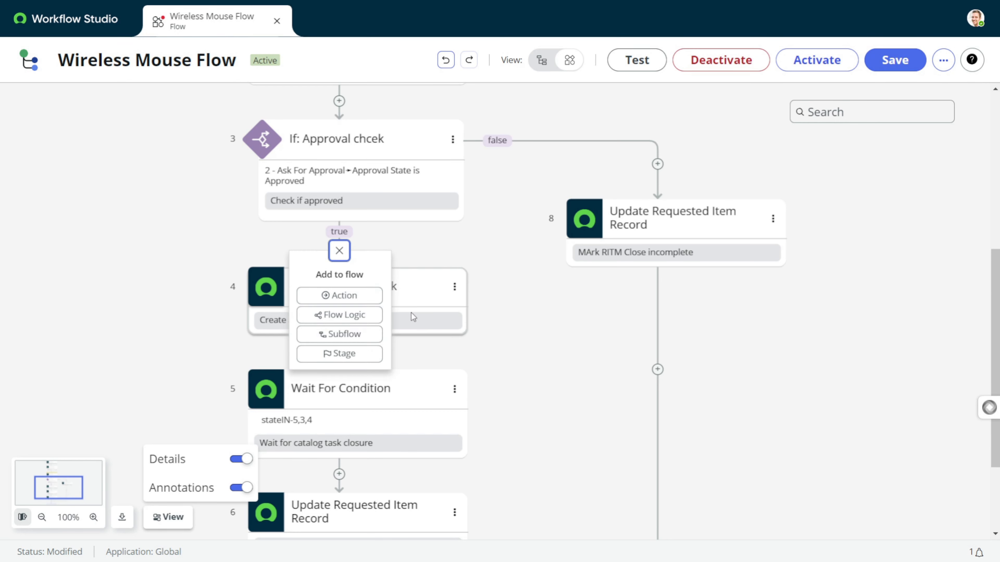
pyautogui.click(362, 351)
pyautogui.click(329, 330)
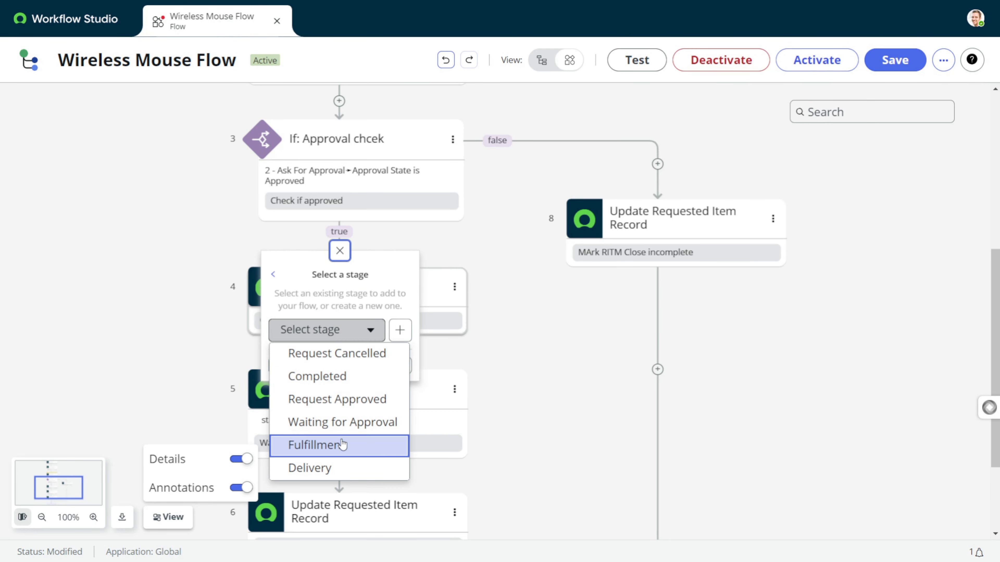
pyautogui.click(340, 443)
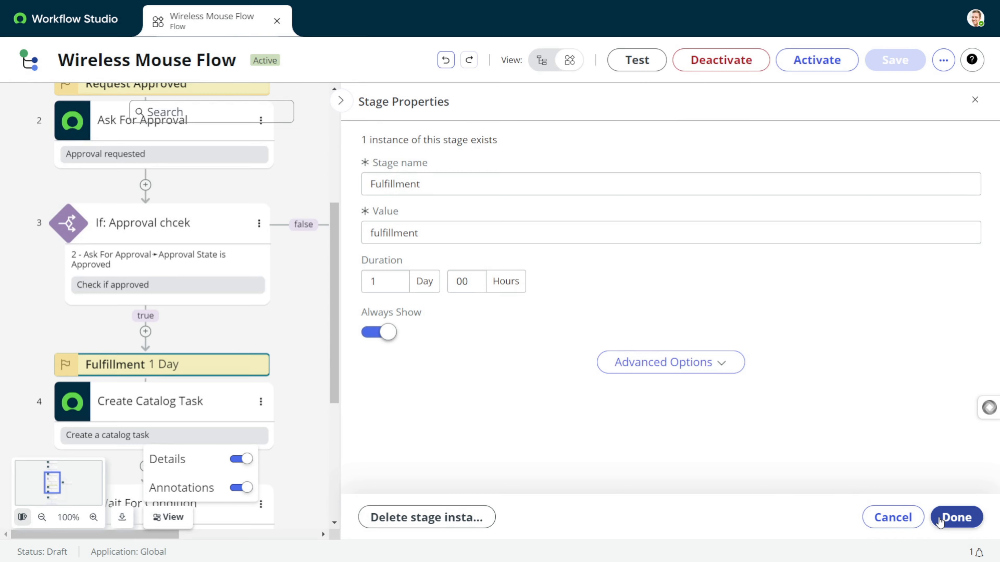
pyautogui.click(953, 515)
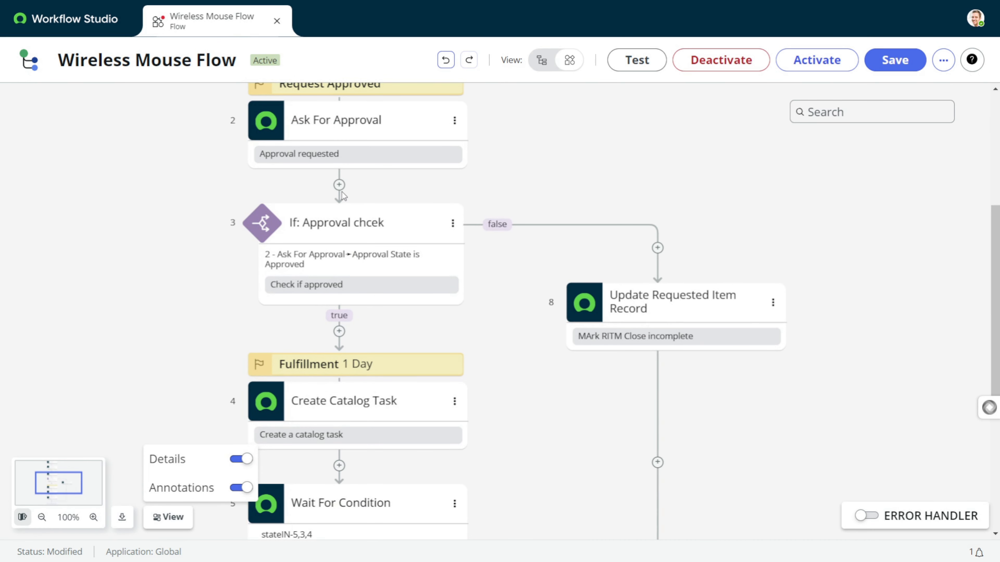
# - Insert the Waiting for Approval stage between Ask For Approval and the approval check, and save the flow
pyautogui.click(339, 185)
pyautogui.click(345, 287)
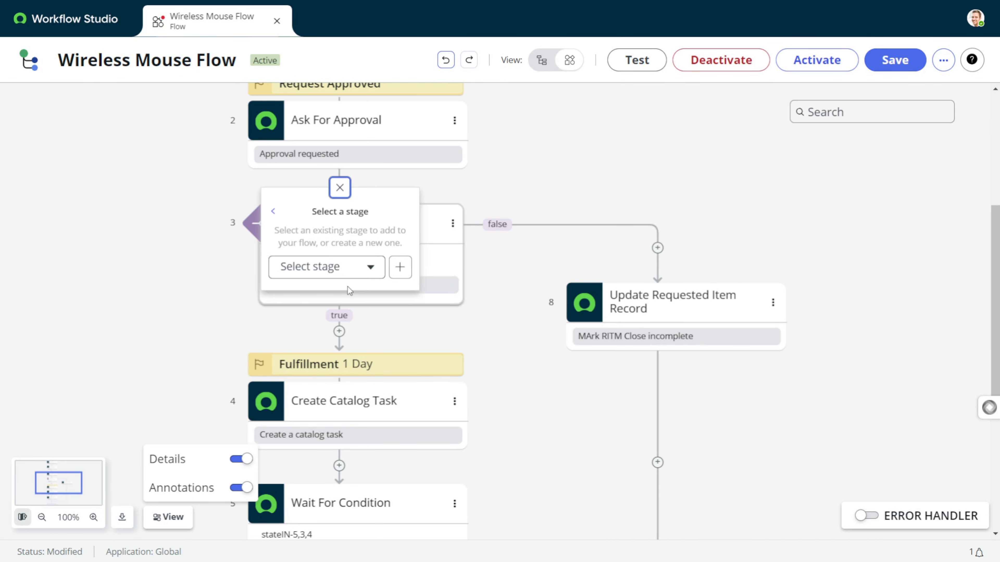
pyautogui.click(370, 266)
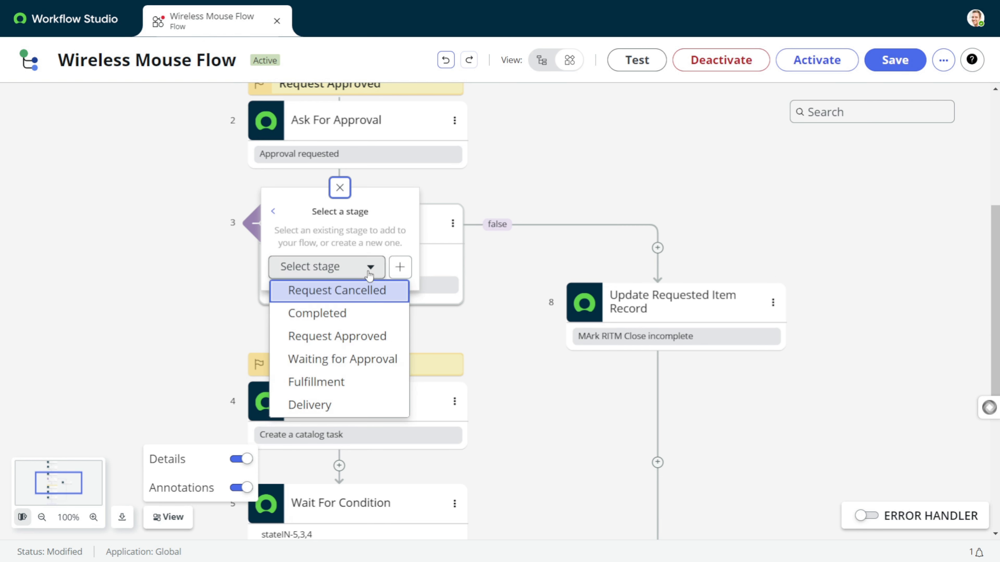
pyautogui.click(366, 367)
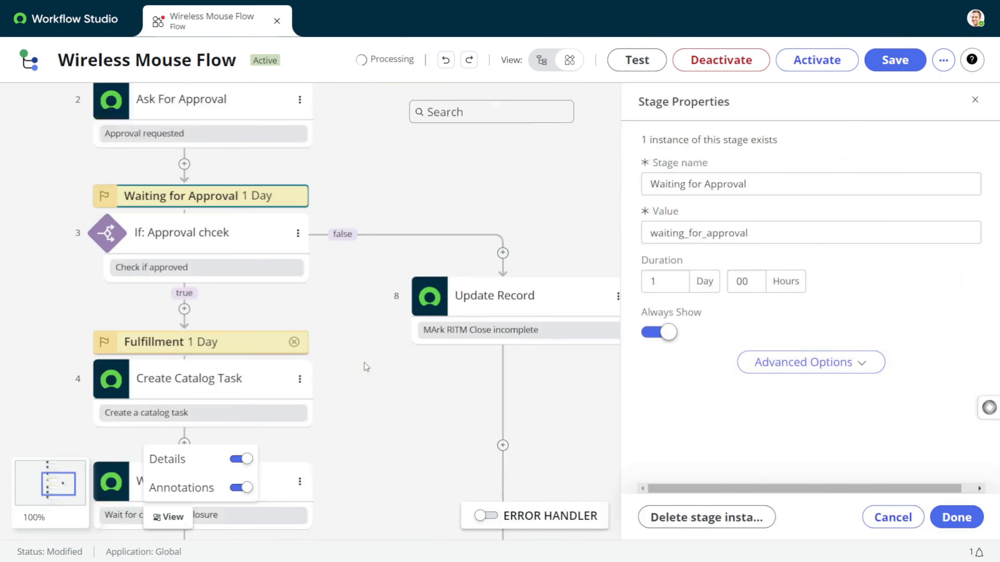
pyautogui.click(956, 519)
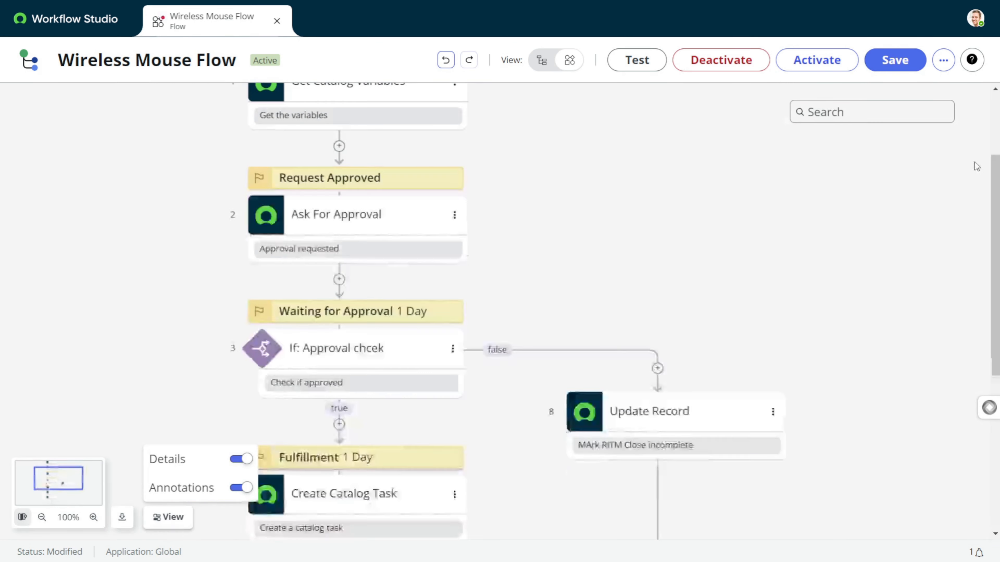
pyautogui.click(874, 65)
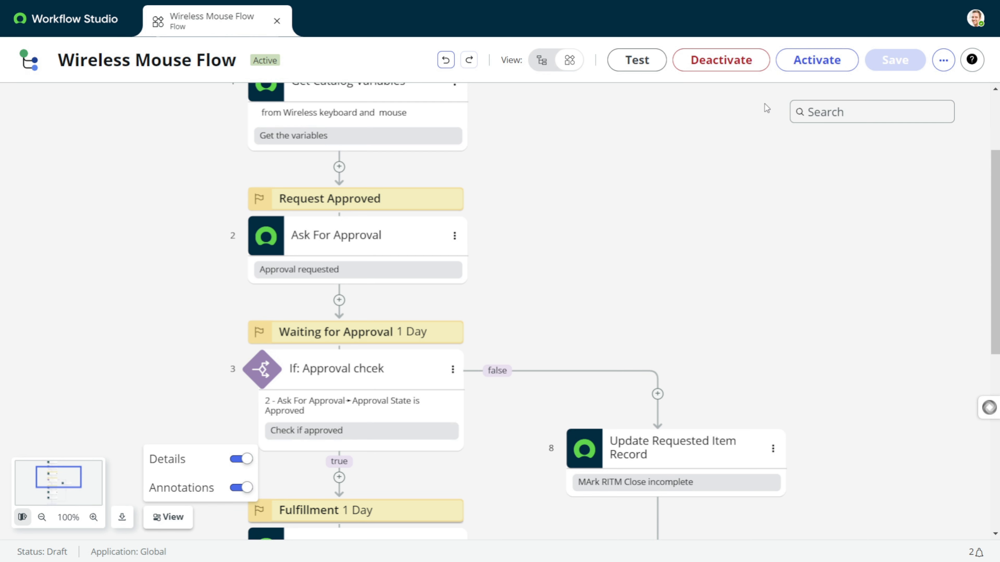
# - Leave full-screen mode and open the downloaded Wireless Mouse Flow.png in the image viewer to examine the exported diagram
pyautogui.press('F5')
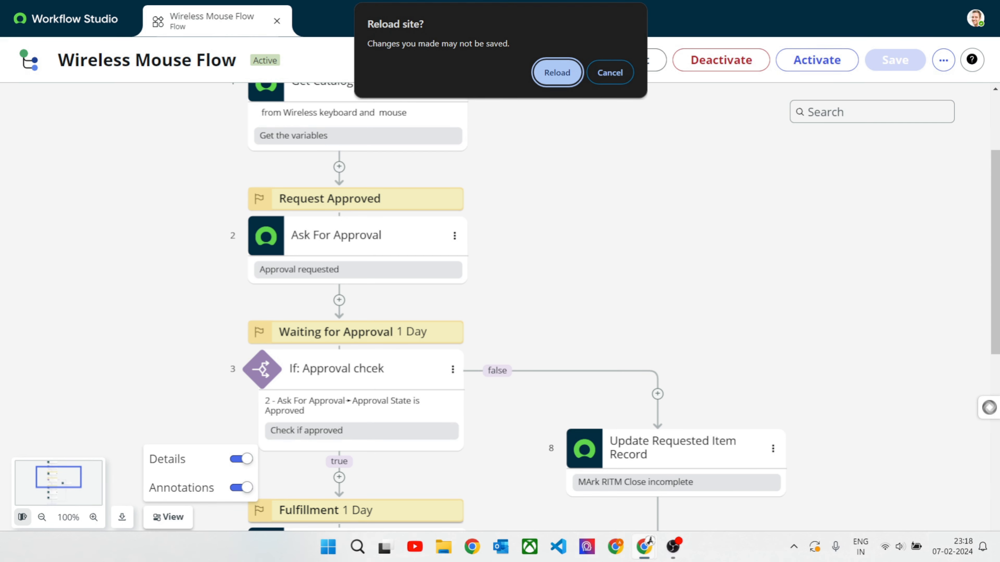
pyautogui.click(613, 78)
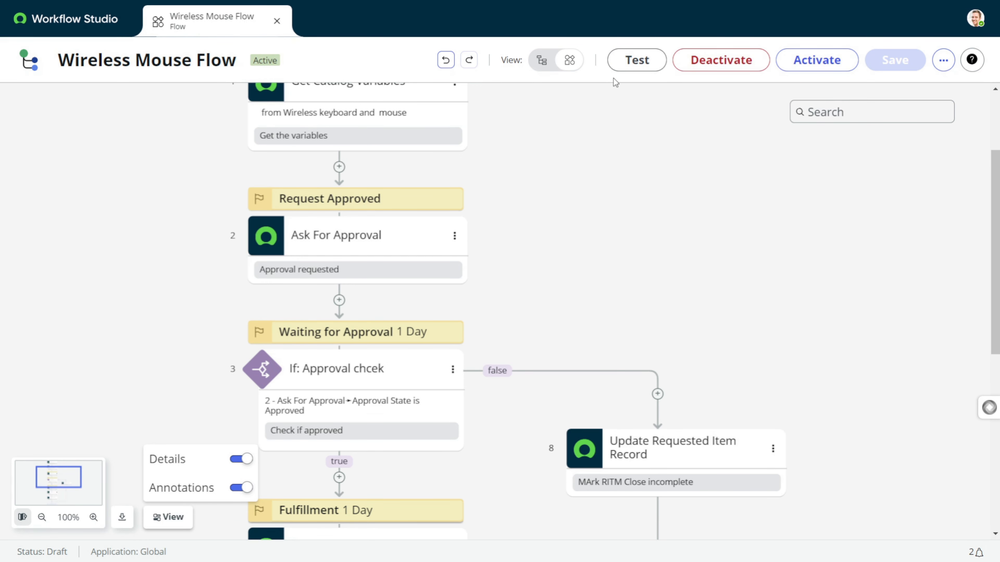
pyautogui.press('F11')
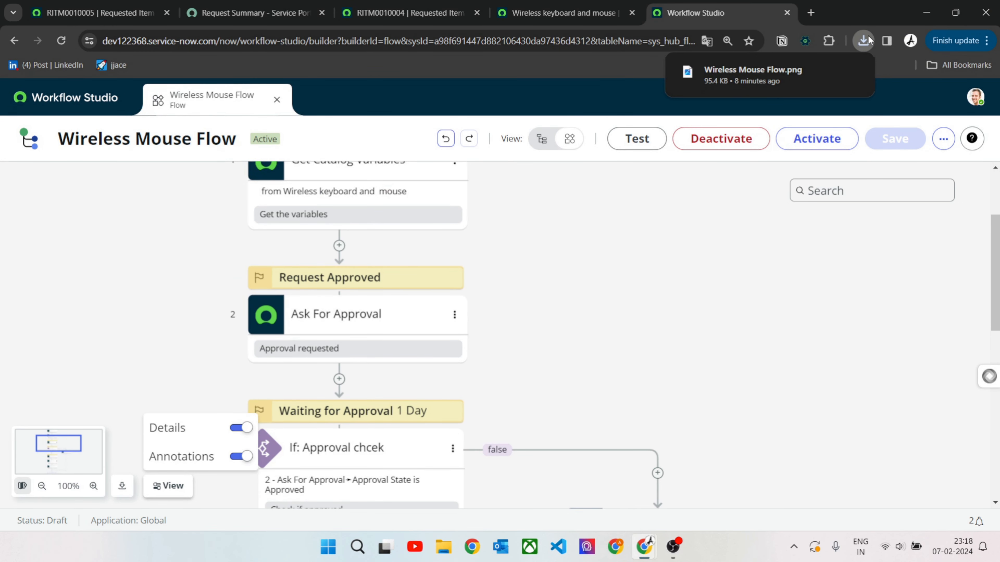
pyautogui.click(868, 36)
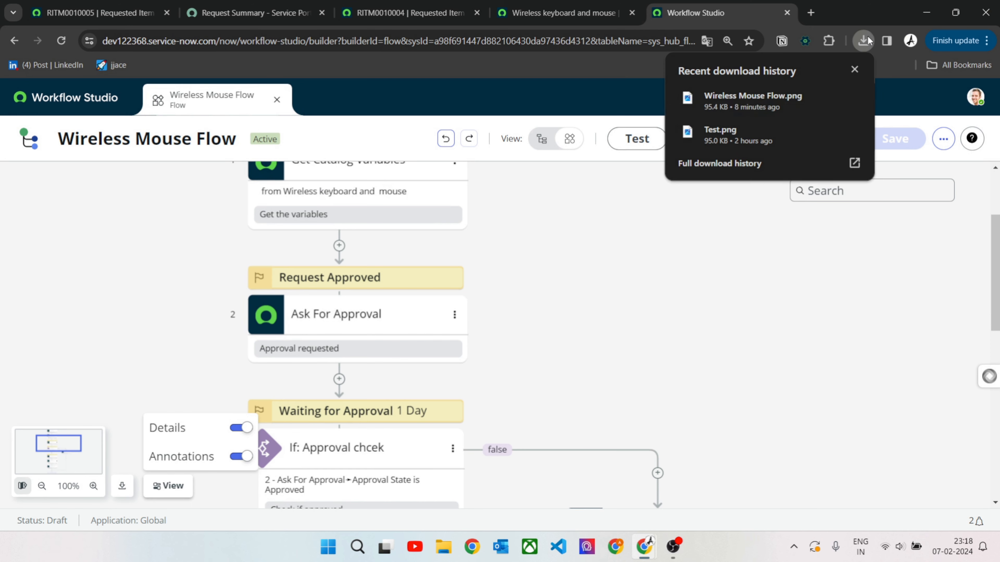
pyautogui.click(780, 95)
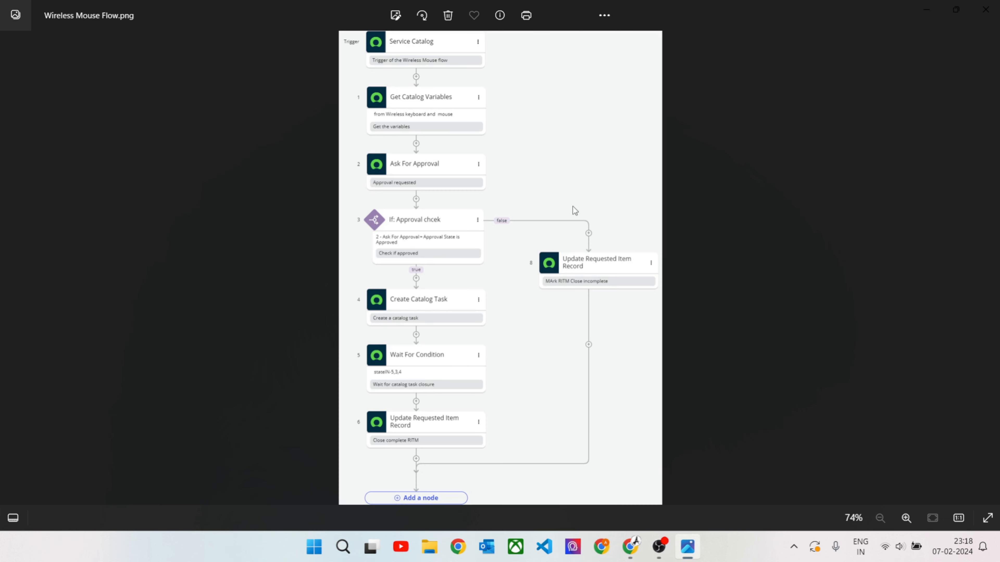
pyautogui.scroll(6, 463, 288)
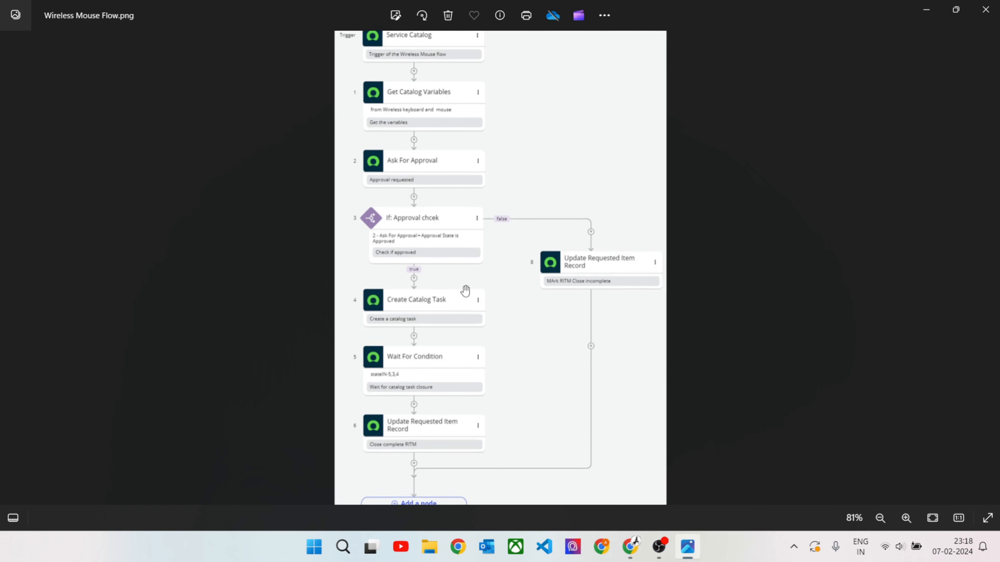